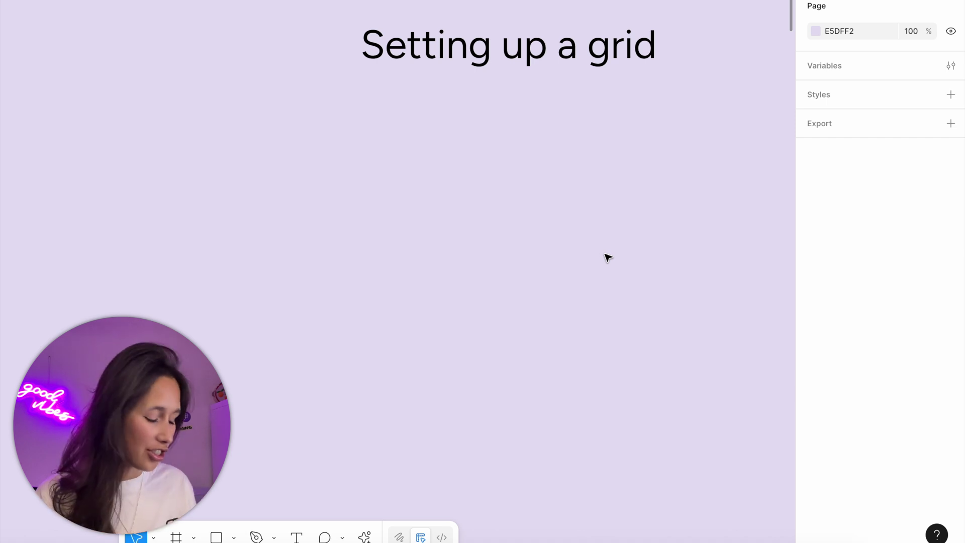
Step: Create a 100 × 100 frame below the "Setting up a grid" heading and give it a grid auto layout
key(f)
click(496, 156)
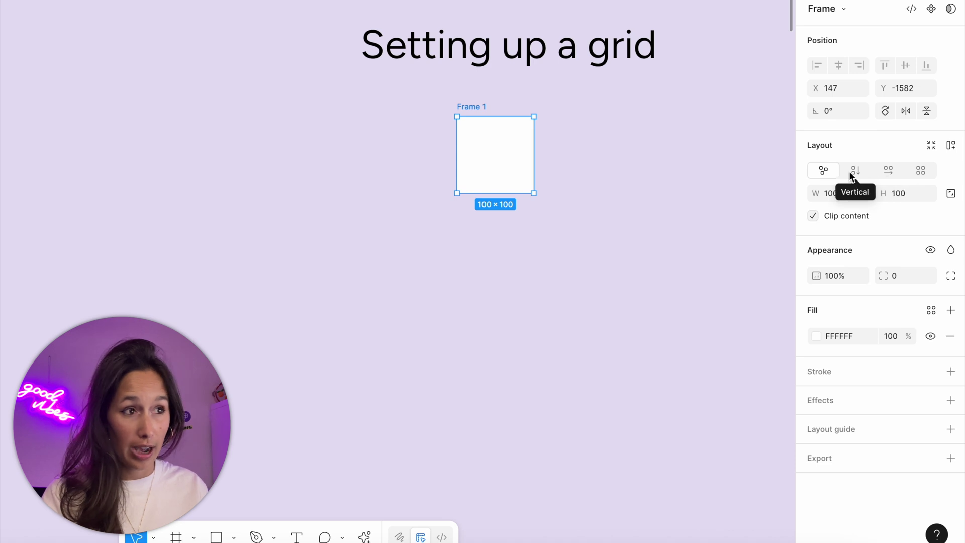
click(924, 168)
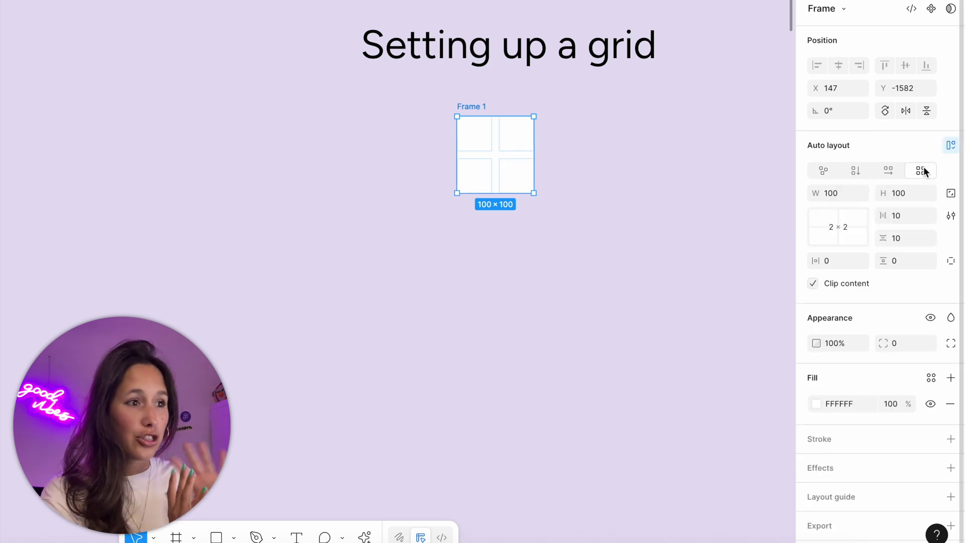
Step: Set both the horizontal and vertical gaps of the frame's grid to 0
scroll(460, 161, up, 5)
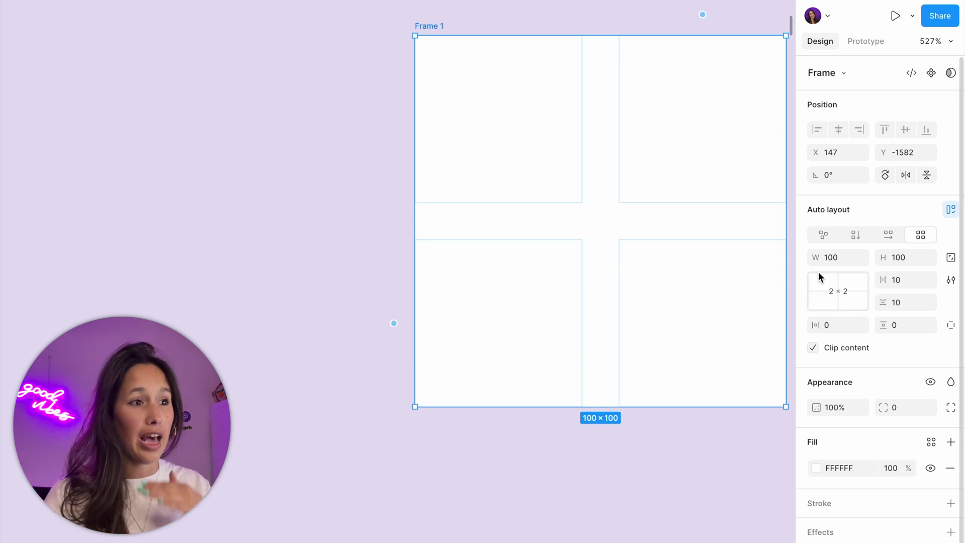
click(918, 281)
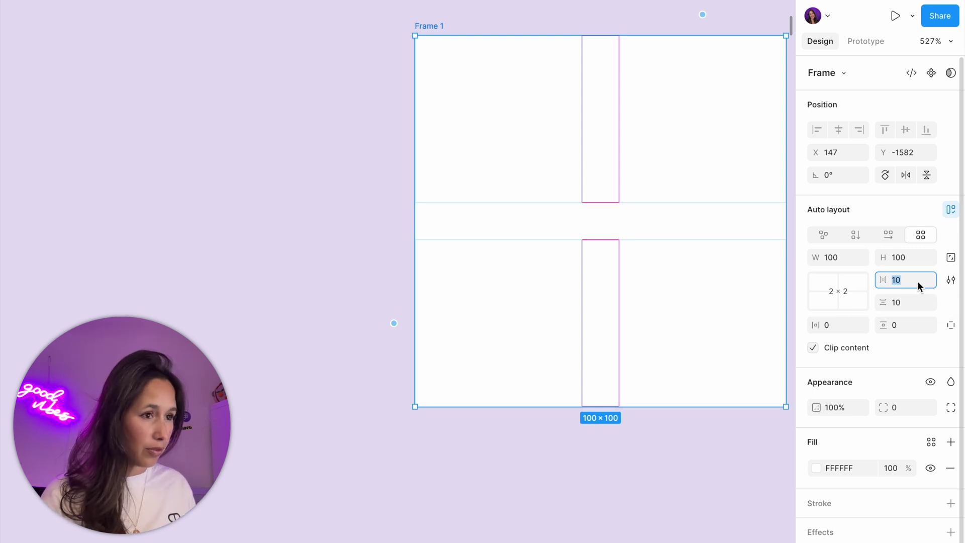
text(0)
click(903, 309)
text(0)
key(Return)
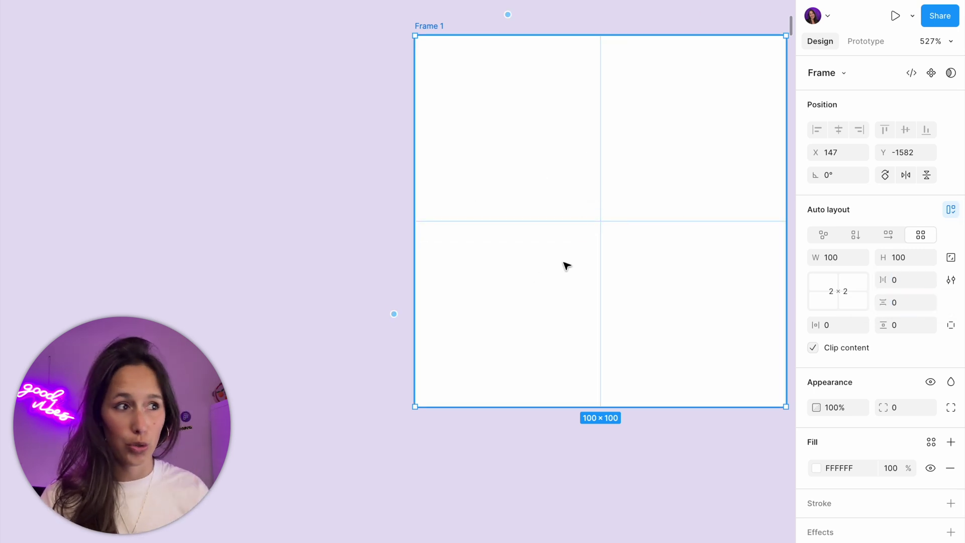
Step: Expand the frame's grid to 12 columns by 8 rows
drag(566, 265, 447, 271)
scroll(447, 272, down, 5)
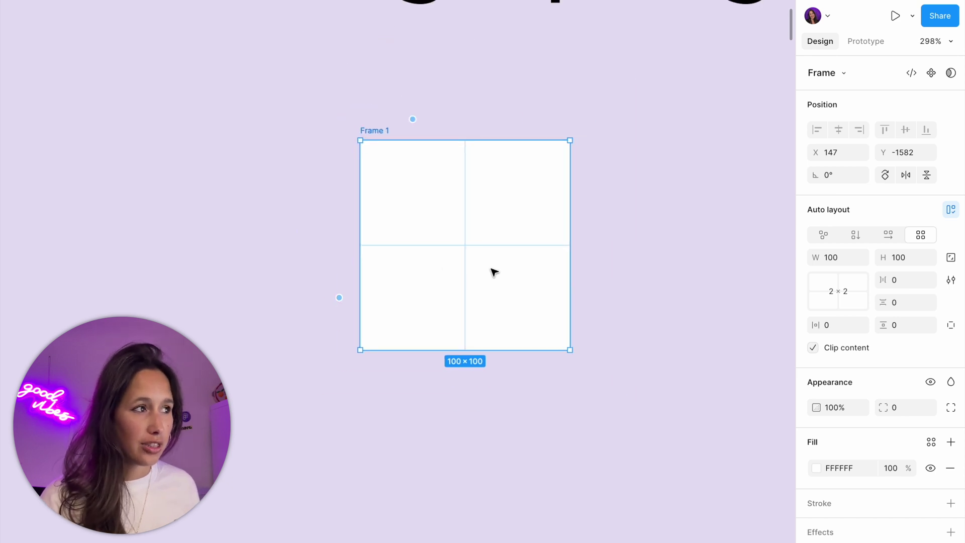
click(836, 295)
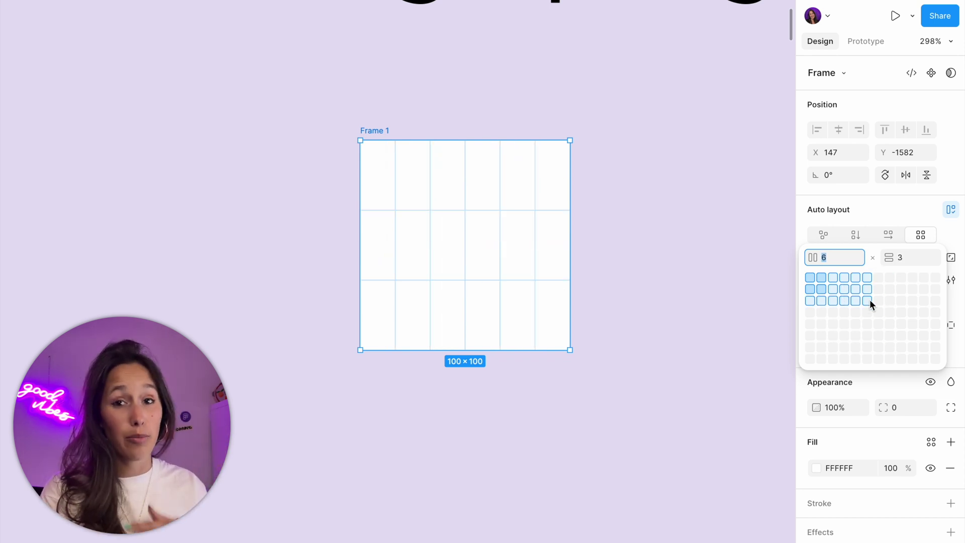
click(936, 361)
key(Escape)
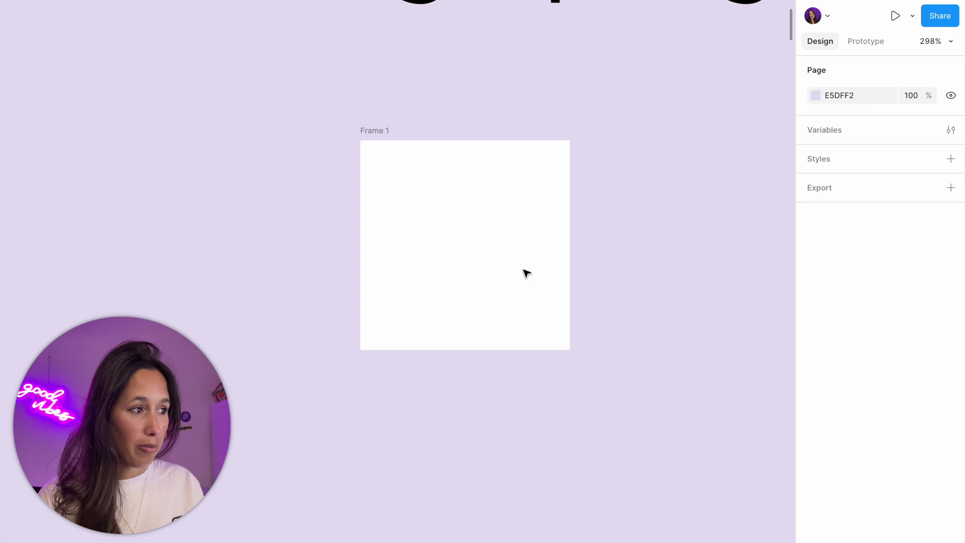
Step: Enlarge the 12 × 8 grid frame to about 176 × 148
click(526, 273)
drag(570, 349, 716, 476)
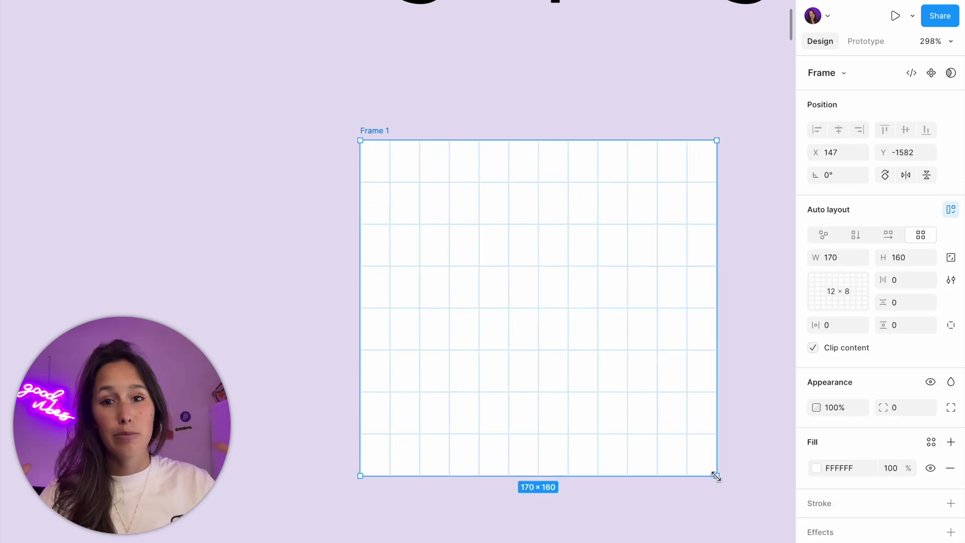
drag(716, 476, 728, 451)
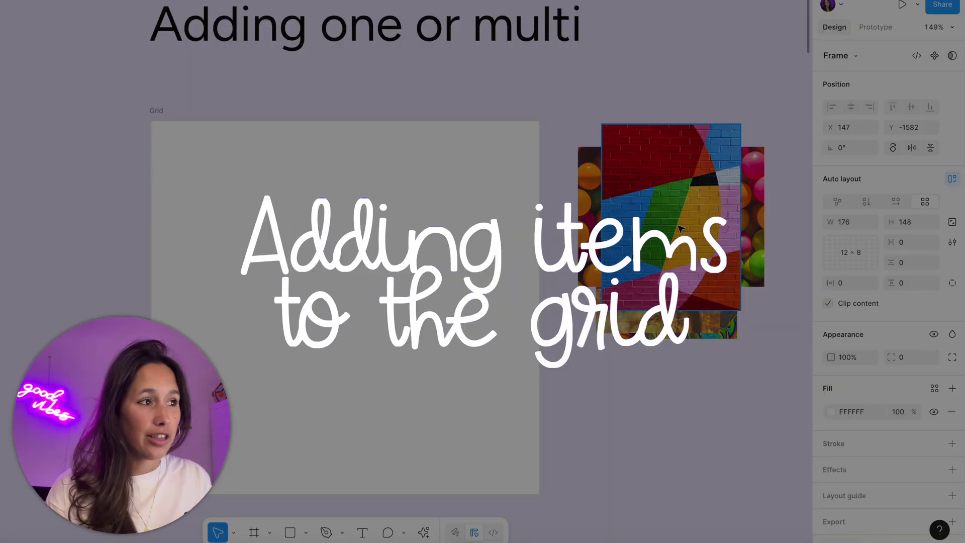
Step: Place the colourful brick-wall image in the grid's upper-left cell and reduce its span to 1 × 1
drag(679, 228, 200, 201)
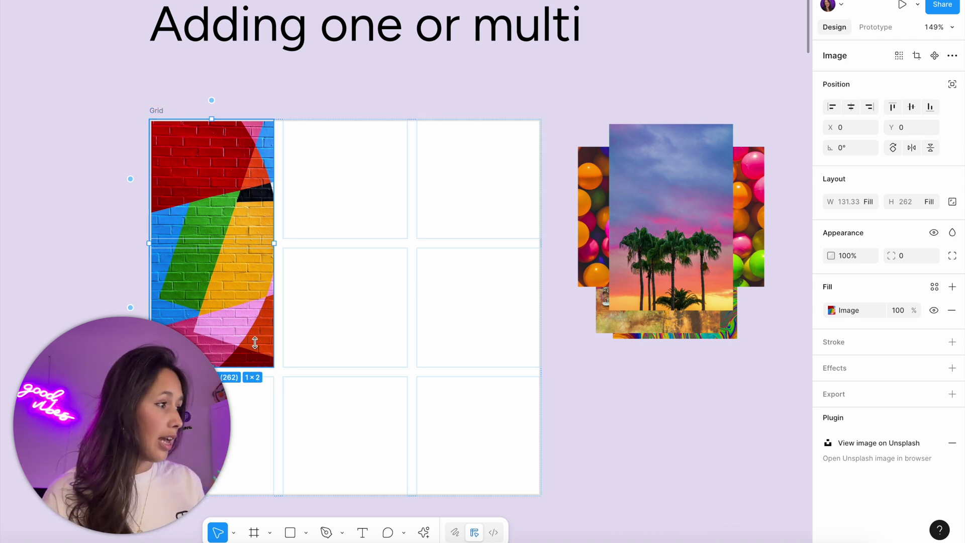
drag(246, 367, 246, 238)
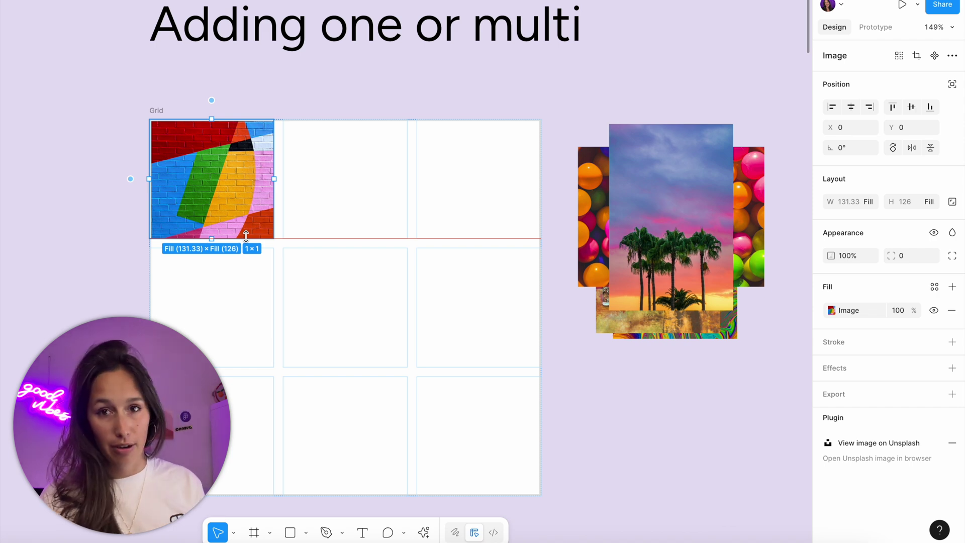
Step: Copy the palm-tree image, paste it into the grid's next free cell, and move the original out of the image stack
scroll(279, 183, down, 3)
scroll(281, 199, up, 1)
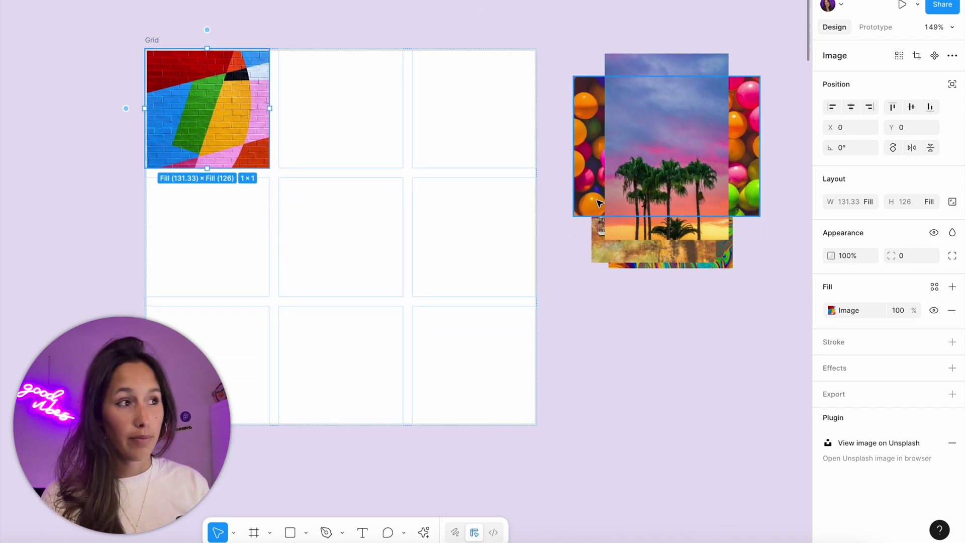
click(646, 194)
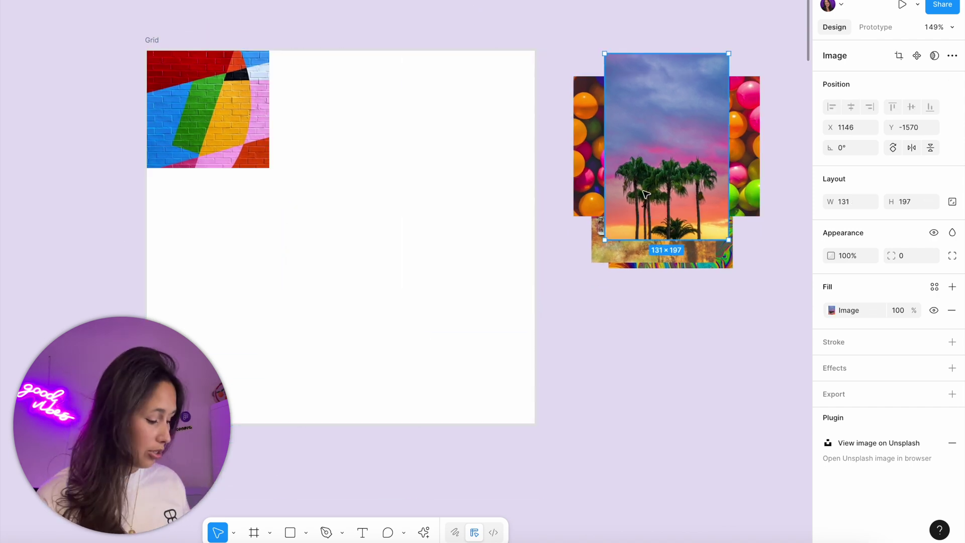
key(super+c)
click(520, 110)
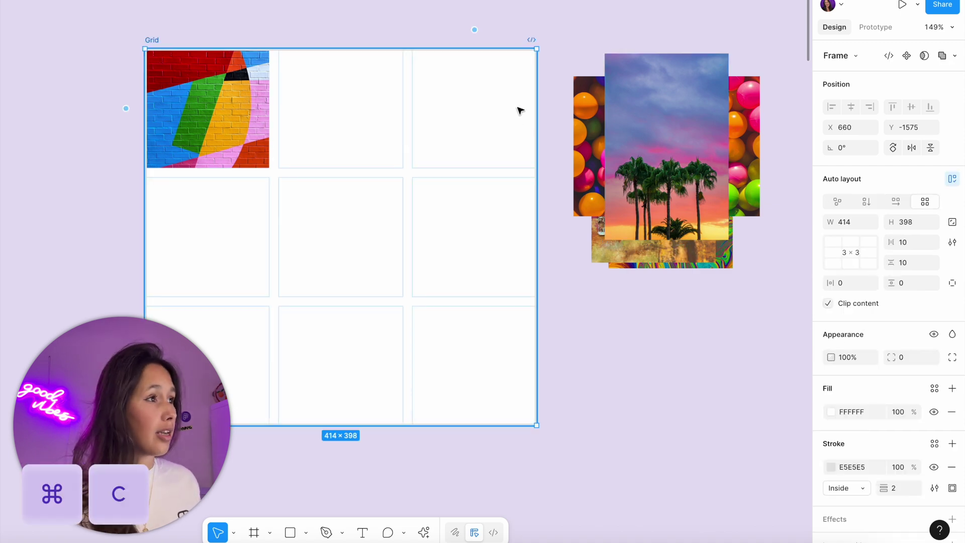
key(super+v)
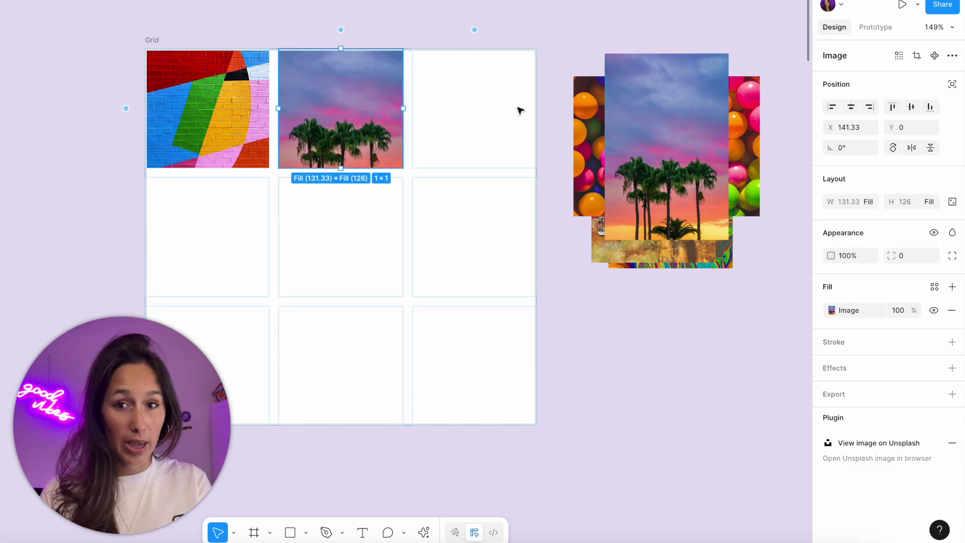
key(super+z)
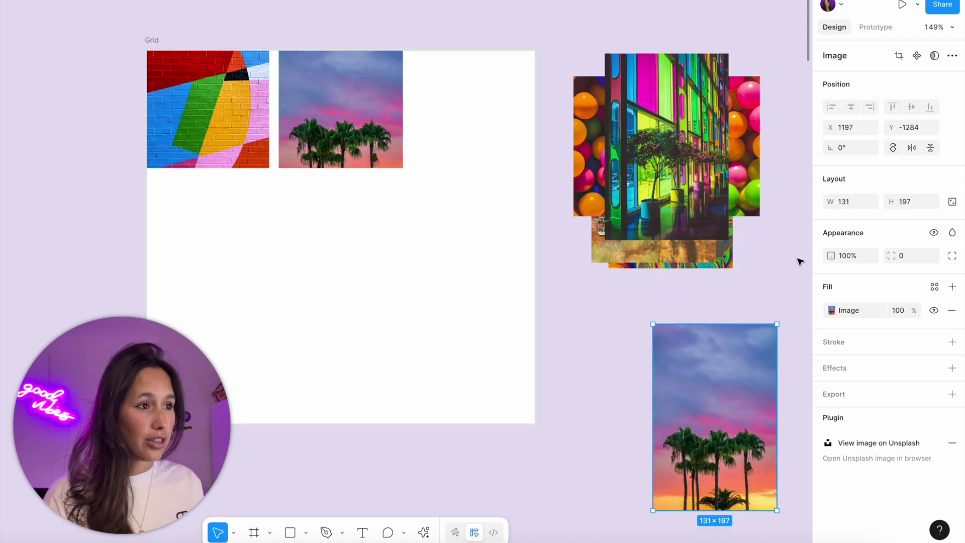
Step: Move the four remaining stacked images together into the grid's free cells, starting from the empty cell in the first row
drag(800, 262, 610, 143)
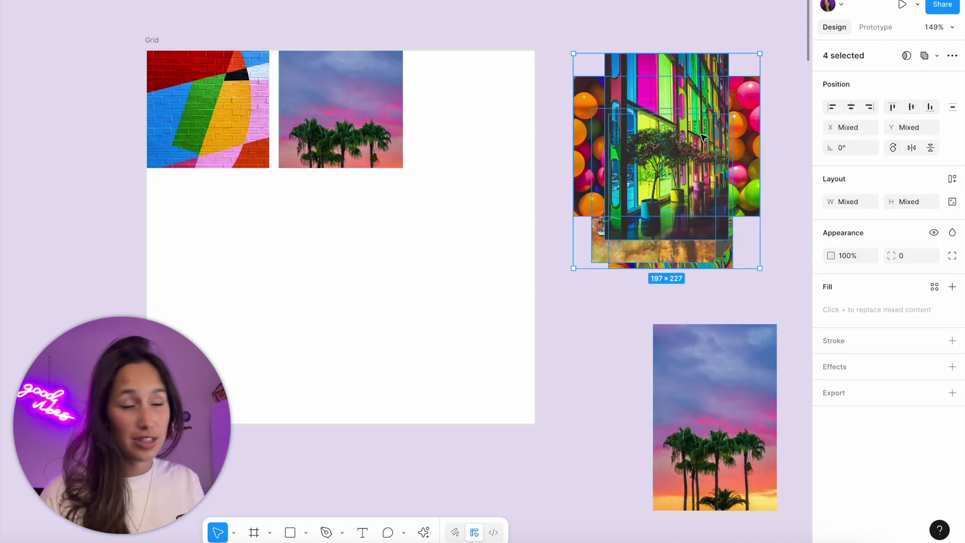
drag(702, 137, 495, 98)
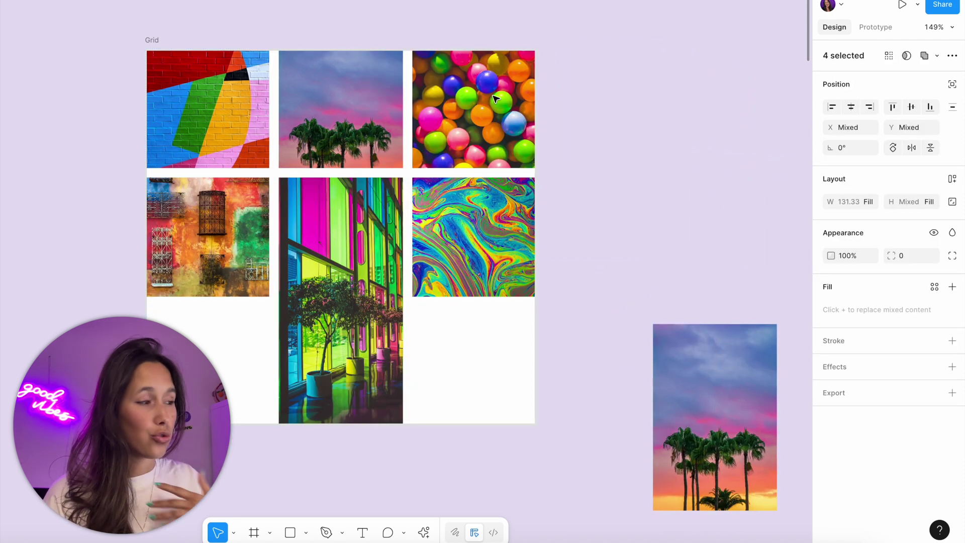
key(super+z)
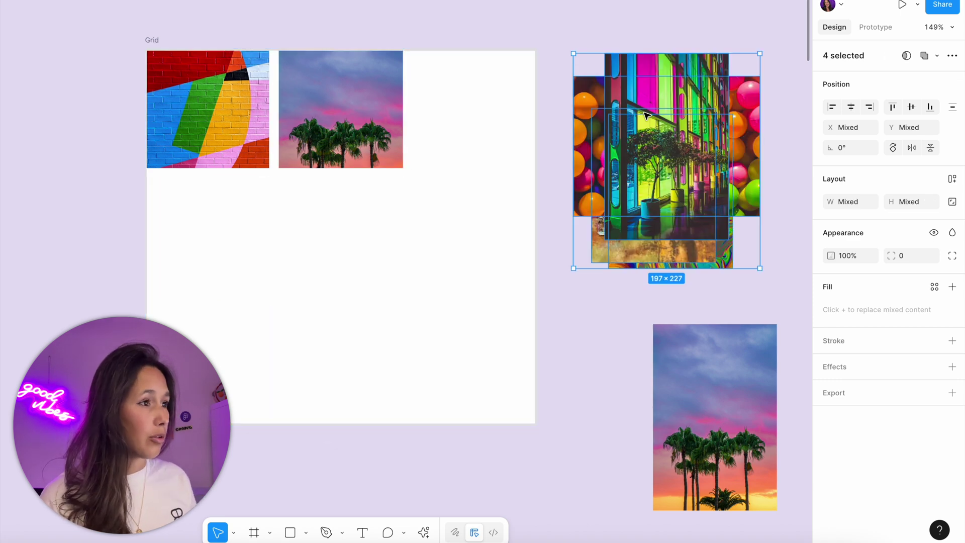
drag(644, 114, 470, 116)
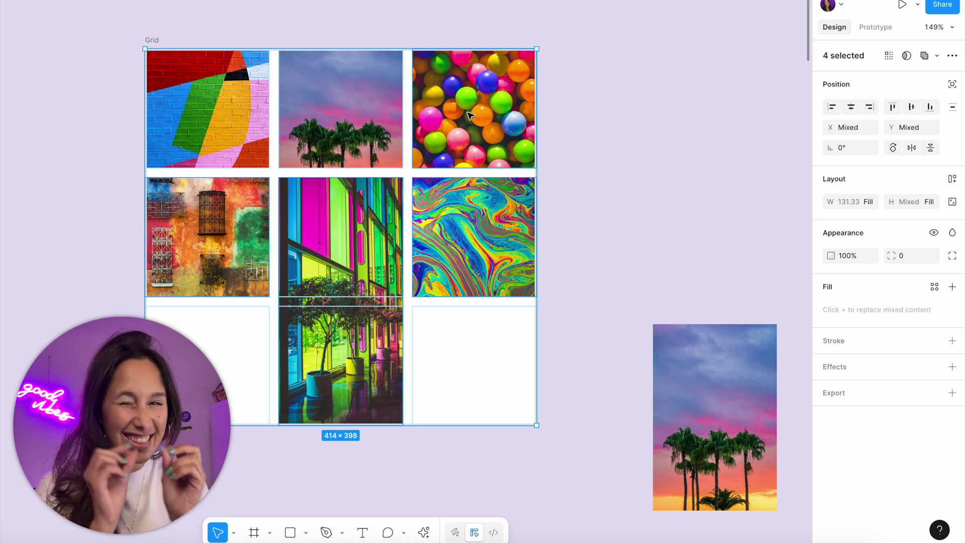
Step: Rearrange the images so the balls fill the centre cell, the marbled pattern the lower-left cell, and the glass building the lower right column
click(664, 184)
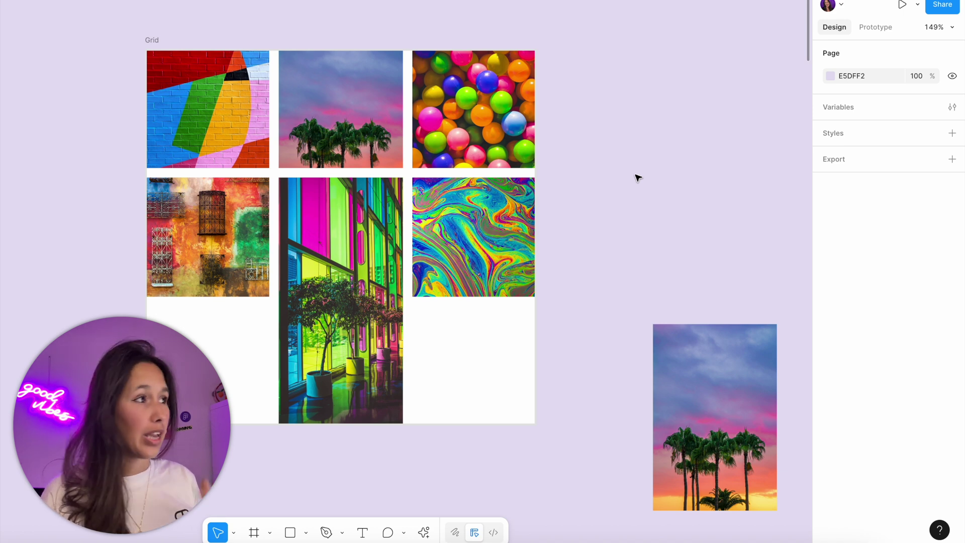
drag(471, 143, 297, 247)
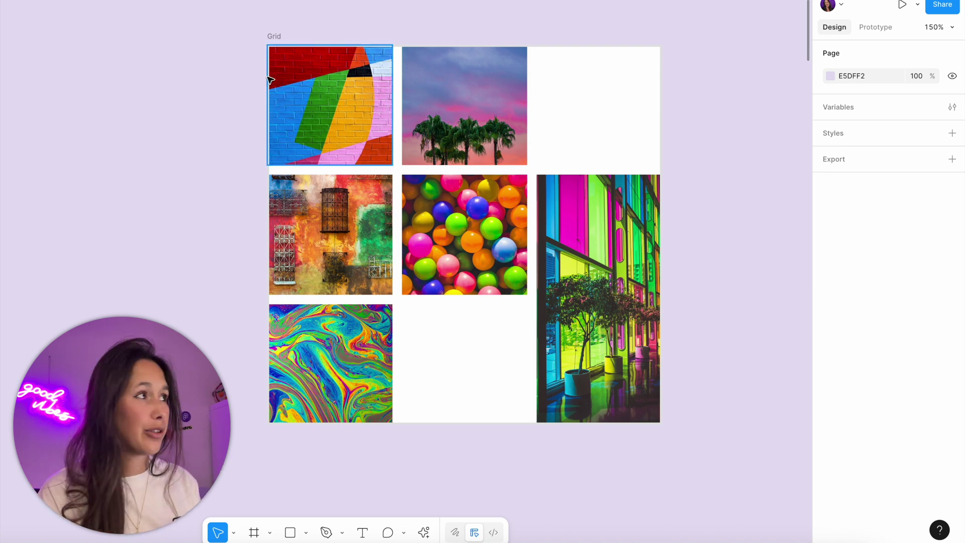
Step: Resize the Grid frame, first widening it to about 436, and then shrinking it to about 312 × 294
click(274, 36)
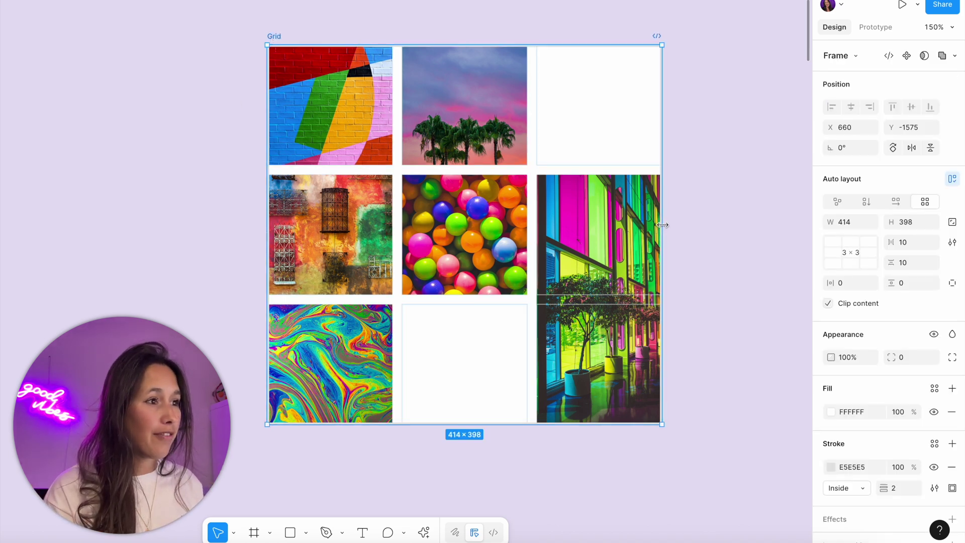
drag(653, 229, 683, 208)
scroll(674, 207, down, 2)
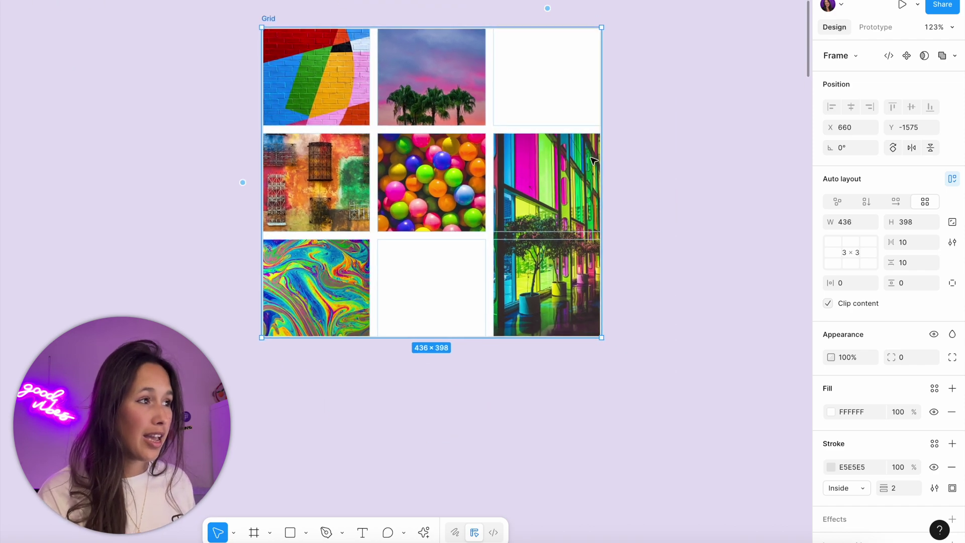
drag(601, 339, 505, 257)
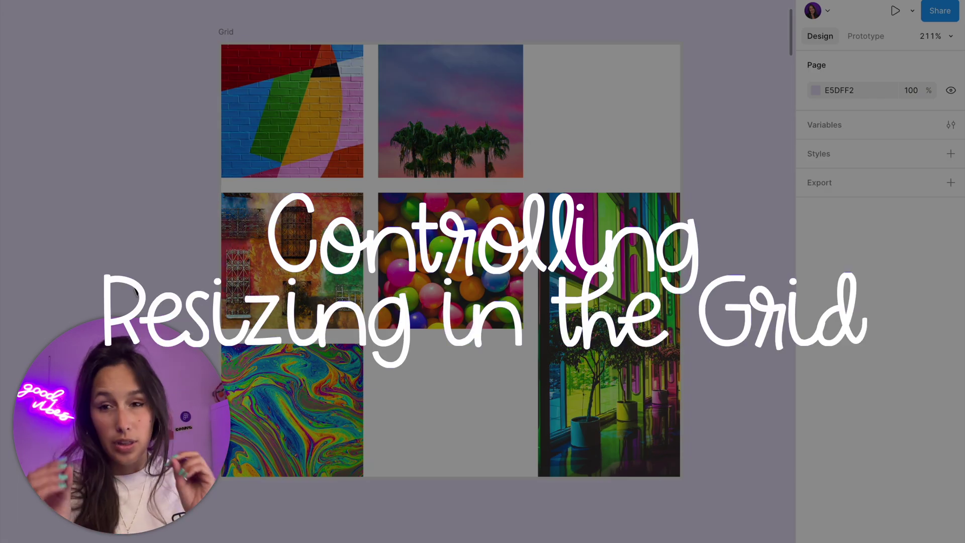
Step: Change the brick-wall image's width and height from filling its cell to fixed sizes
click(295, 159)
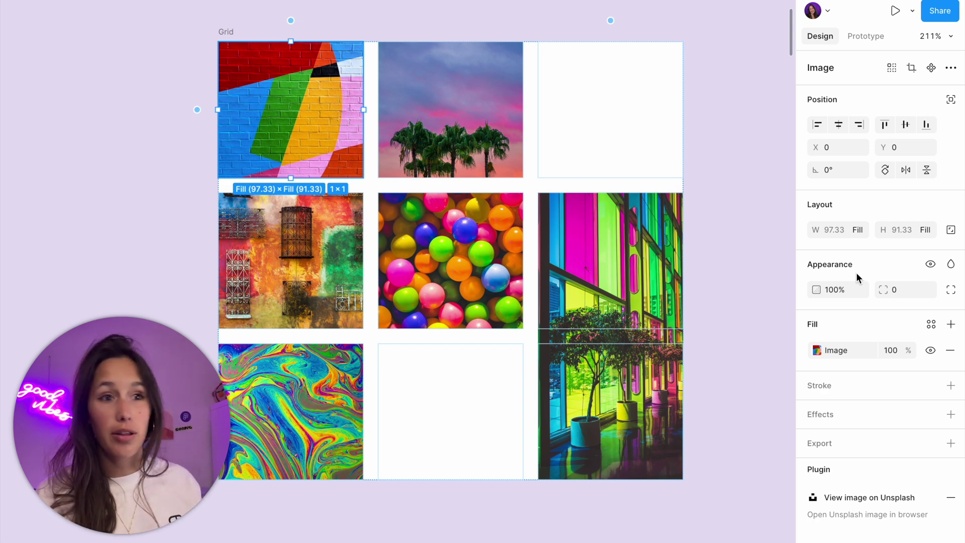
click(860, 234)
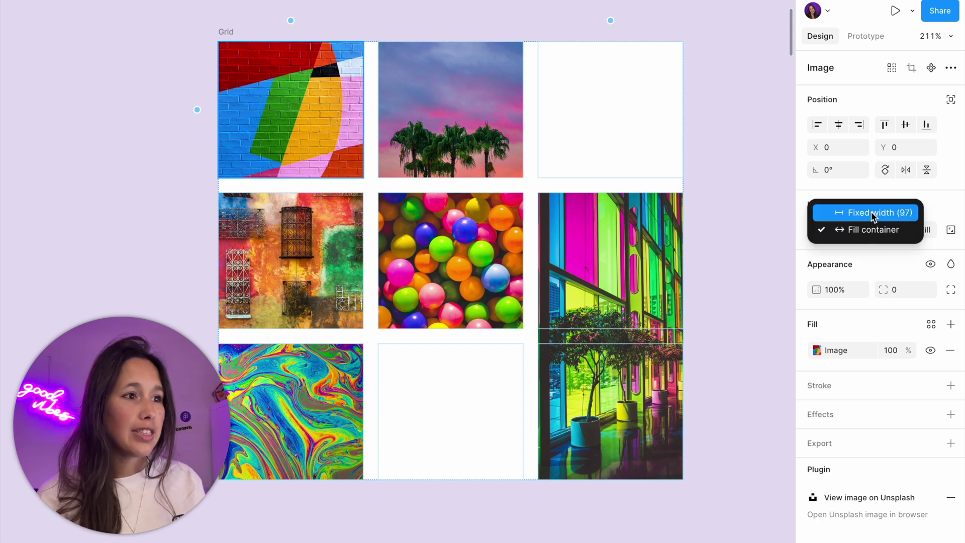
click(873, 213)
click(914, 229)
click(922, 213)
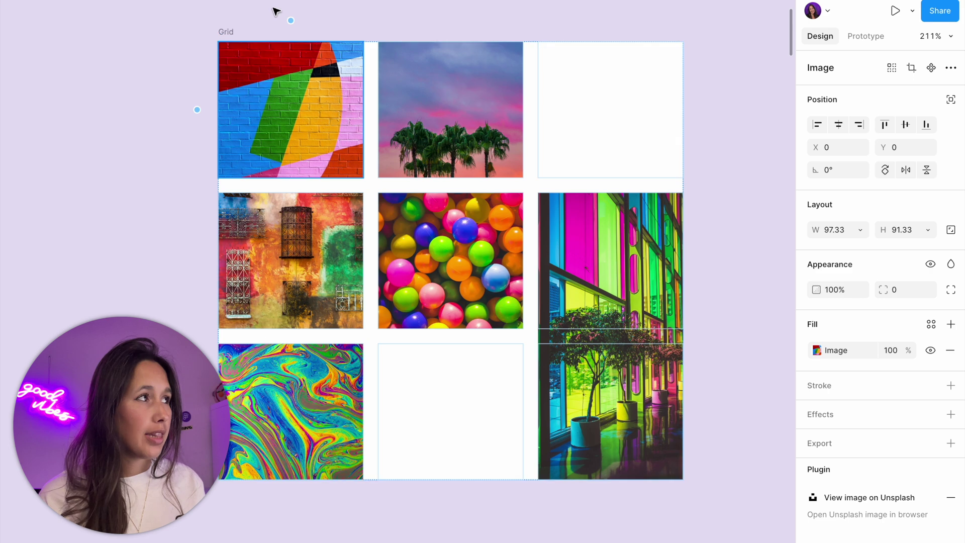
Step: Resize the Grid frame to about 385 × 401 to test the fixed-size brick-wall image against the filling images
click(222, 32)
scroll(222, 32, down, 5)
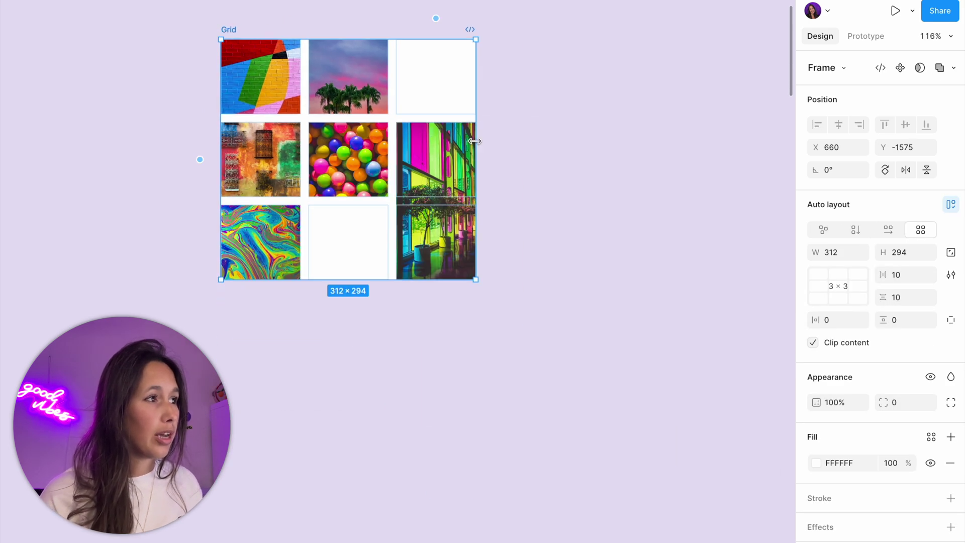
drag(476, 144, 611, 150)
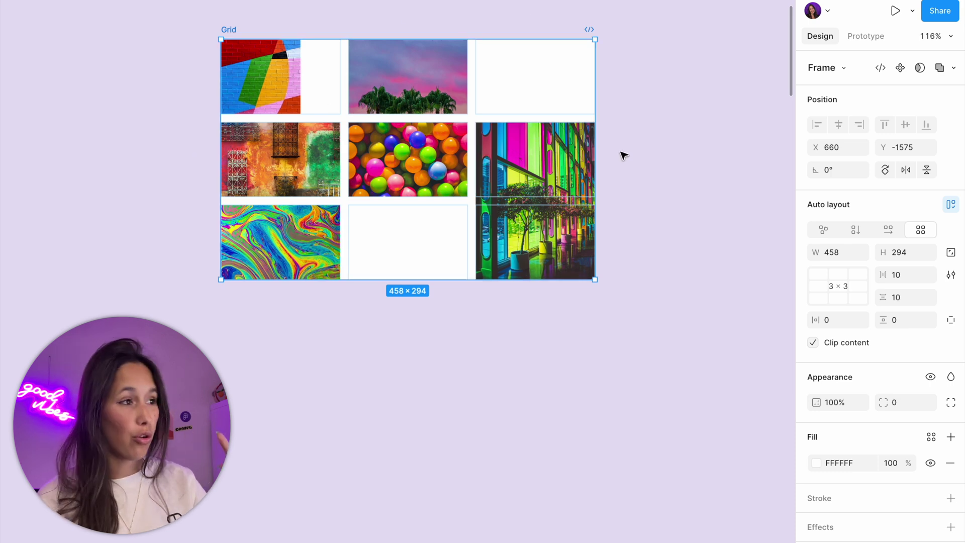
drag(594, 153, 536, 159)
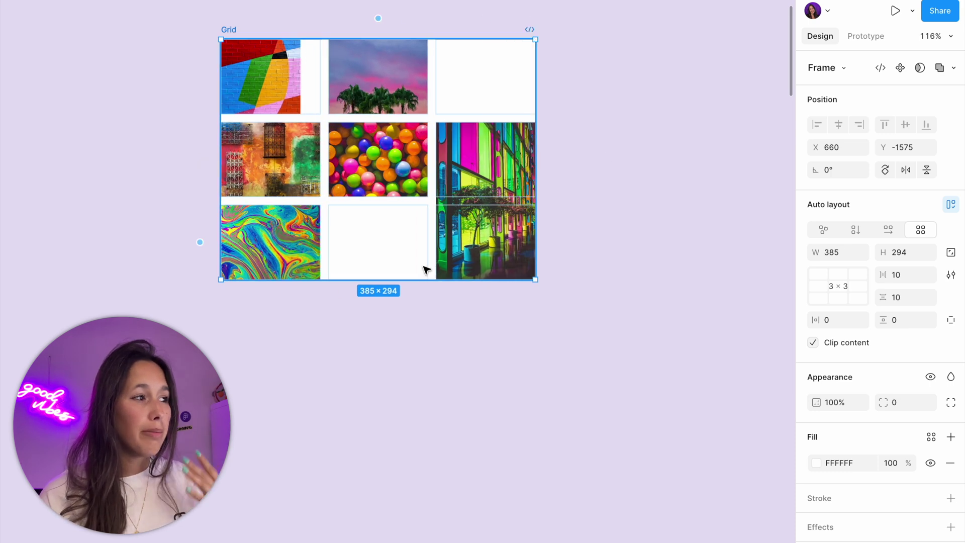
drag(422, 279, 418, 368)
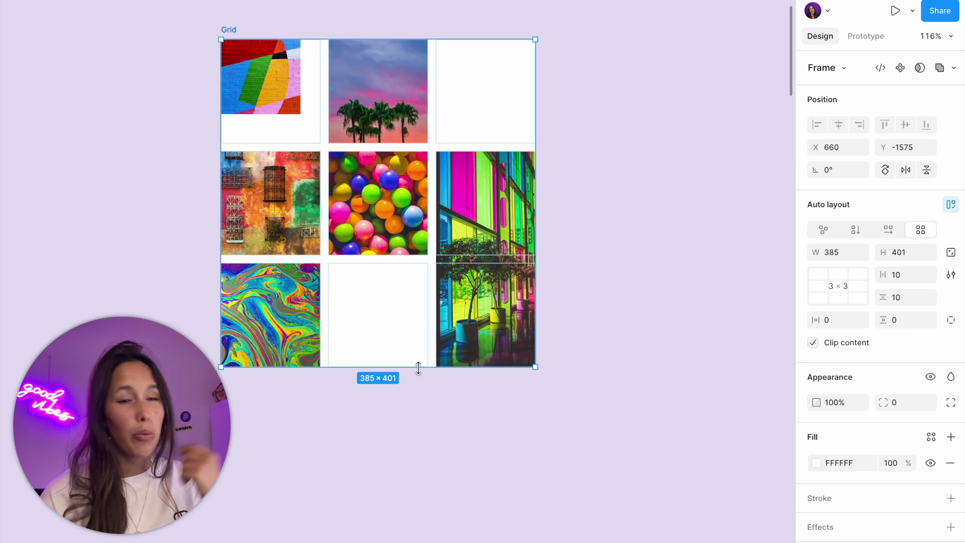
key(Escape)
Step: Set the brick-wall image's height to fill its container while keeping its width fixed
click(289, 103)
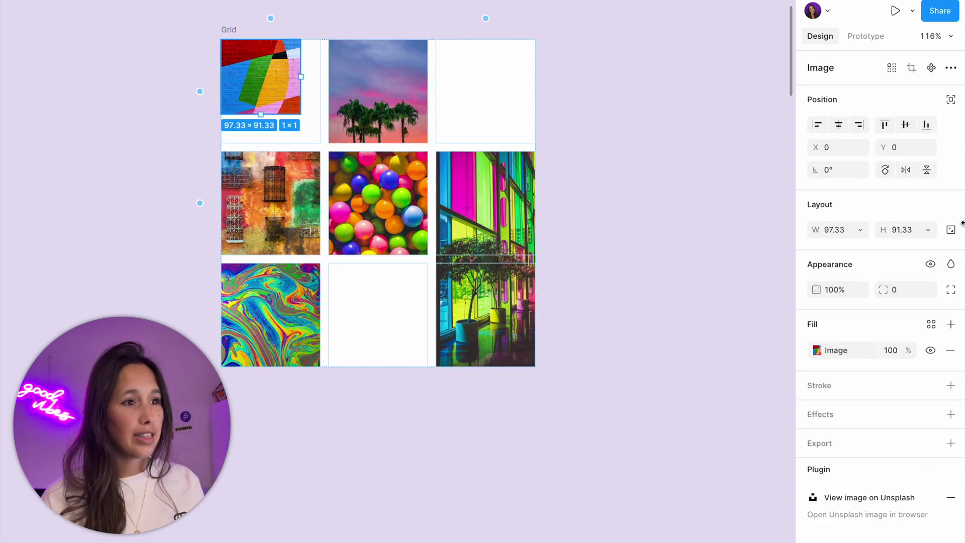
click(928, 231)
click(925, 245)
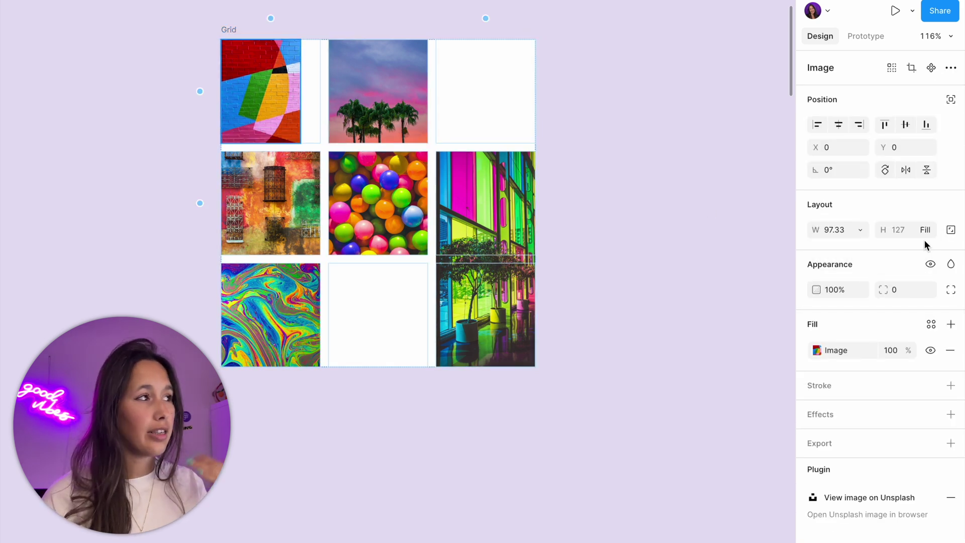
Step: Shrink the Grid frame to about 347 × 362 to test the brick-wall image's fixed width and filling height
click(584, 140)
click(244, 51)
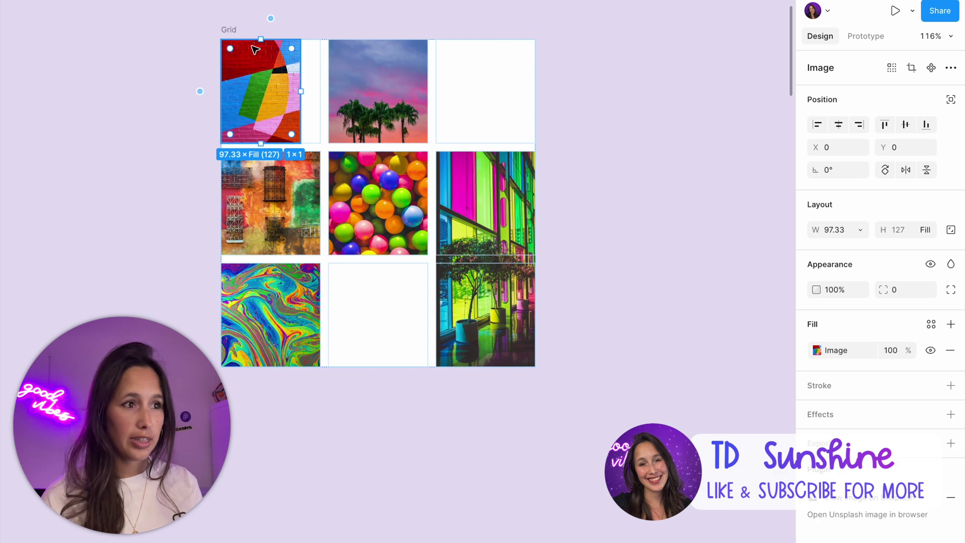
click(230, 28)
drag(535, 366, 507, 338)
scroll(435, 281, left, 2)
scroll(435, 280, up, 1)
scroll(435, 280, up, 3)
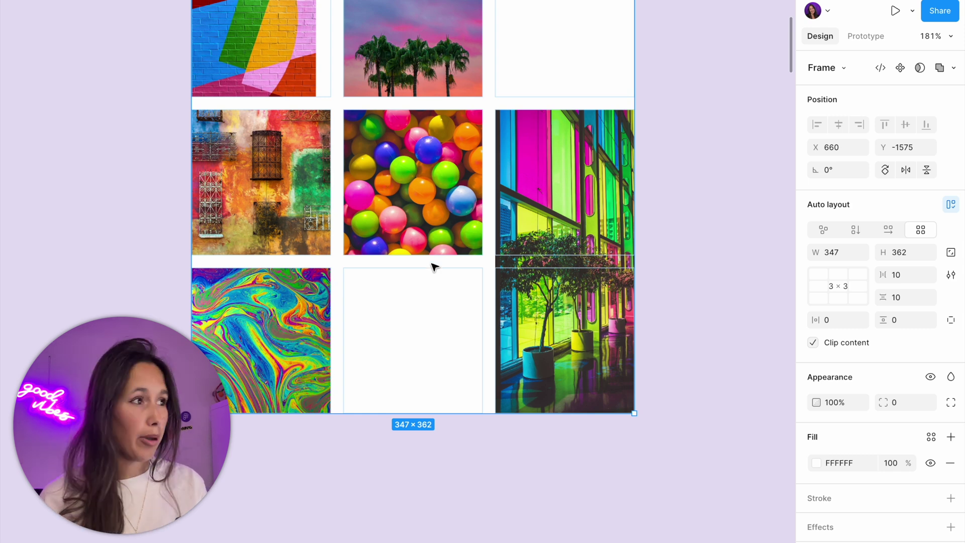
Step: Lock the aspect ratio of the orange wall image with barred windows in the grid's middle row
scroll(433, 267, left, 3)
scroll(433, 266, up, 1)
click(411, 227)
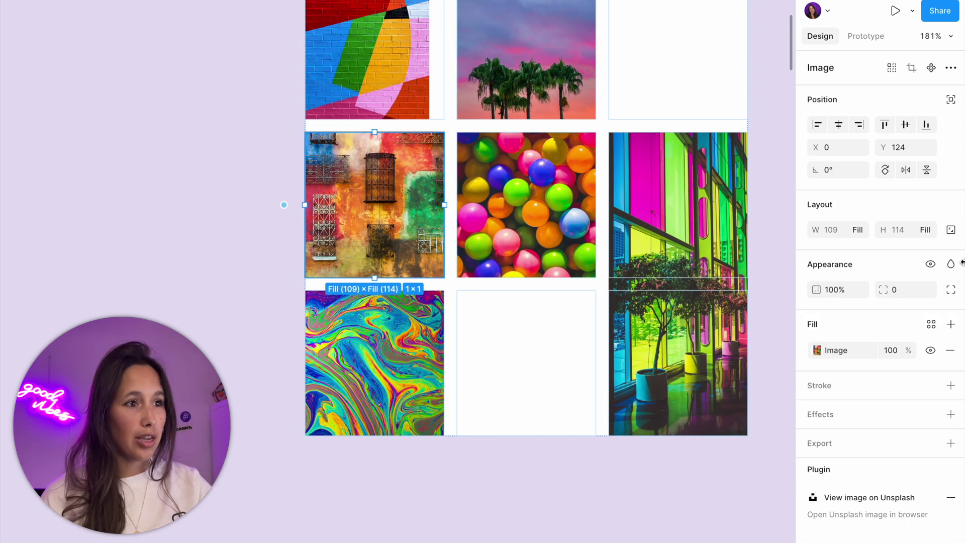
click(951, 229)
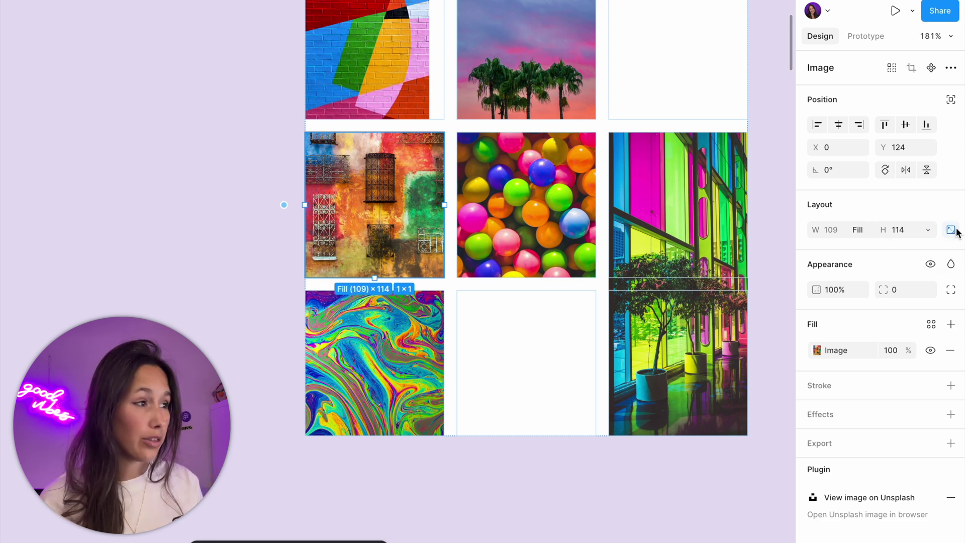
scroll(582, 284, down, 3)
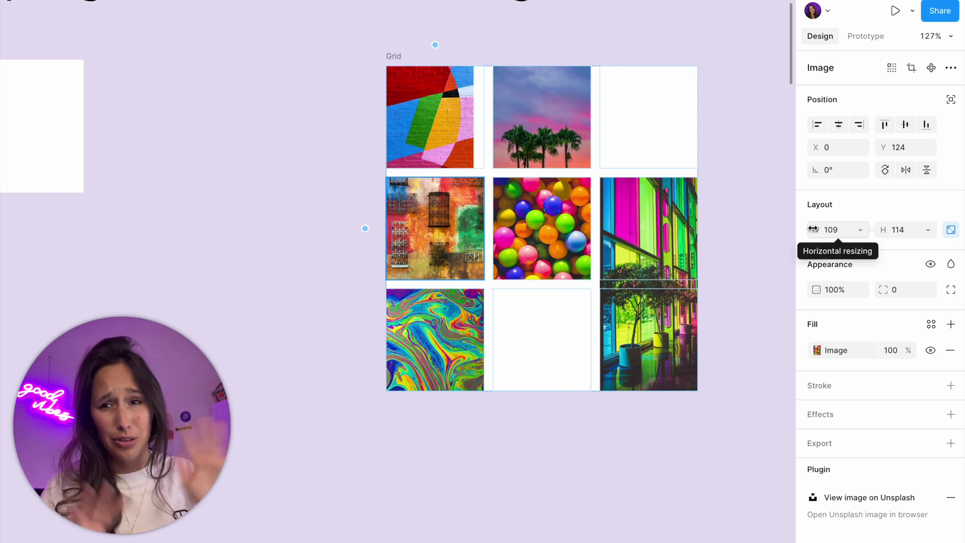
Step: Try resizing the Grid frame to test the orange wall image with its fixed proportions
click(407, 61)
click(405, 58)
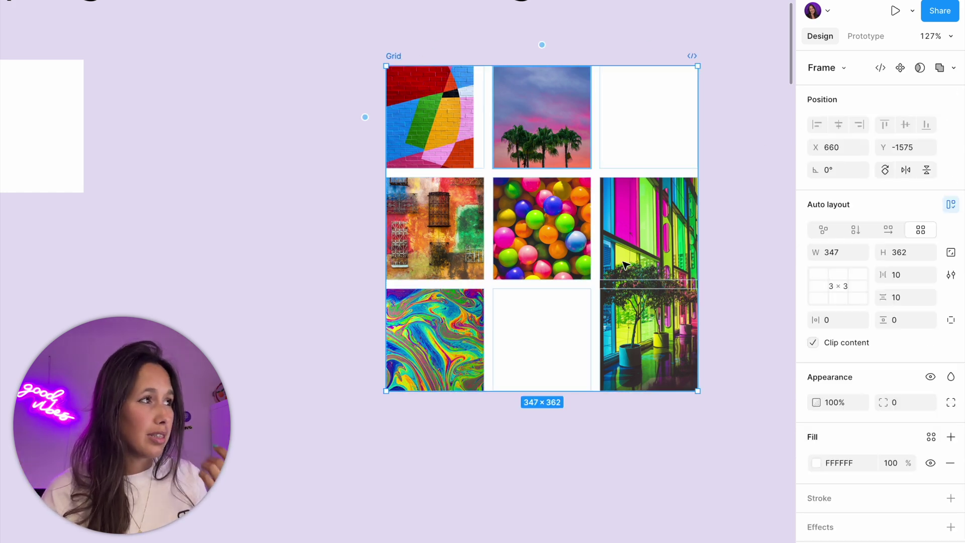
drag(696, 388, 558, 392)
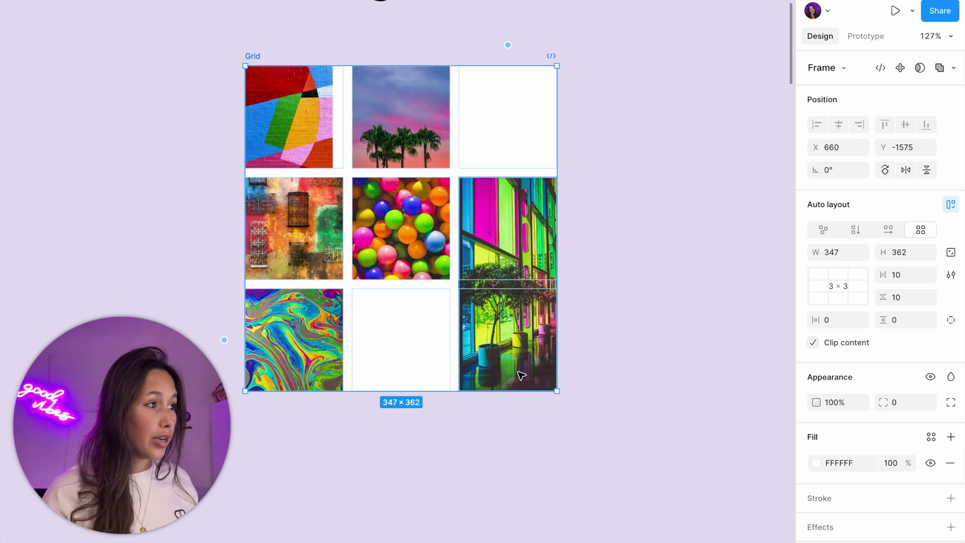
Step: Set the orange wall image's height to fill its container and resize the Grid frame to test it
click(328, 262)
click(937, 231)
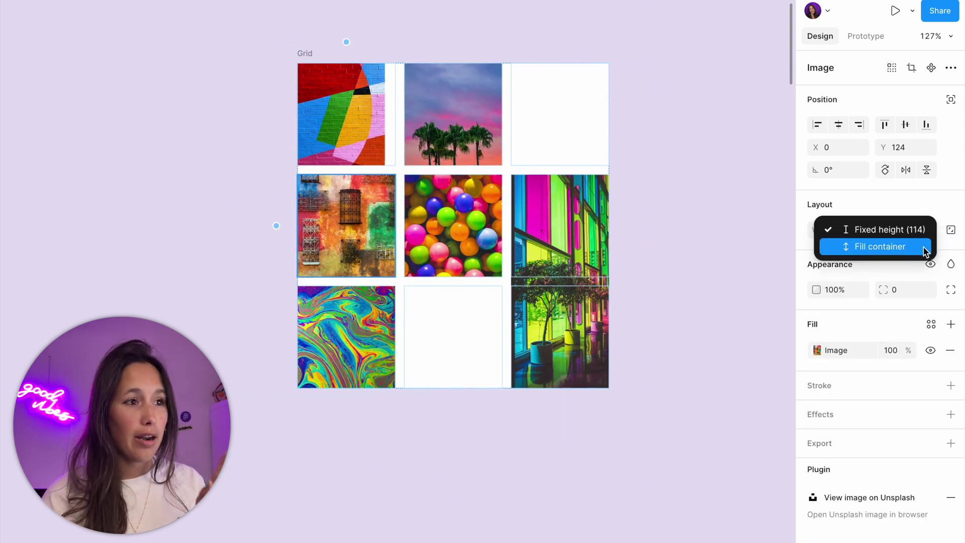
click(923, 246)
click(304, 54)
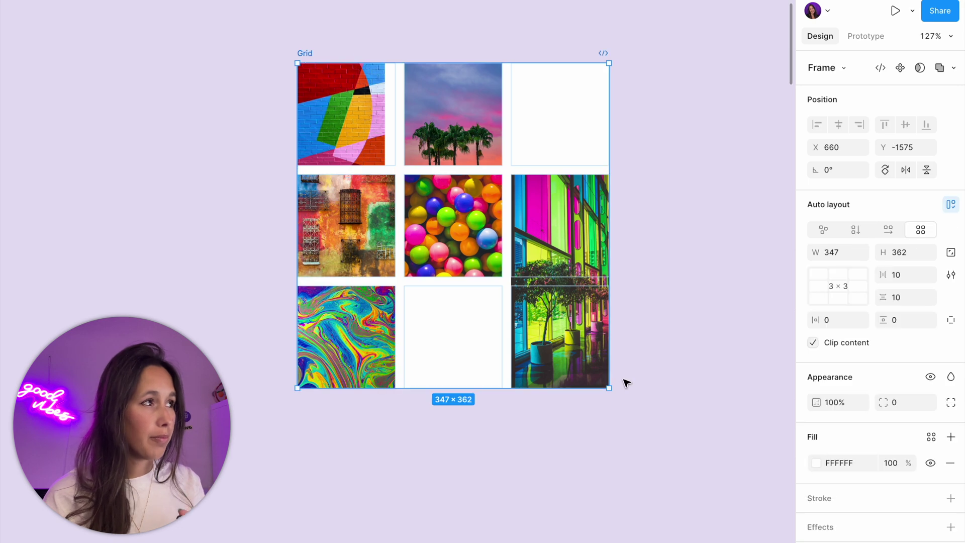
drag(609, 388, 539, 400)
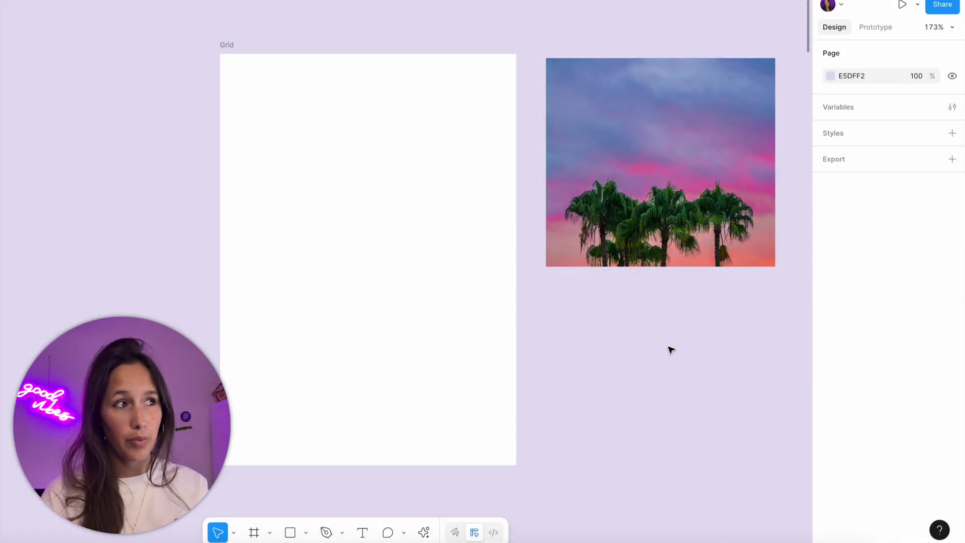
Step: Try dropping the palm-tree image onto the empty Grid's upper-left and lower-right cells, undoing the upper-left placement
click(659, 155)
drag(677, 159, 674, 158)
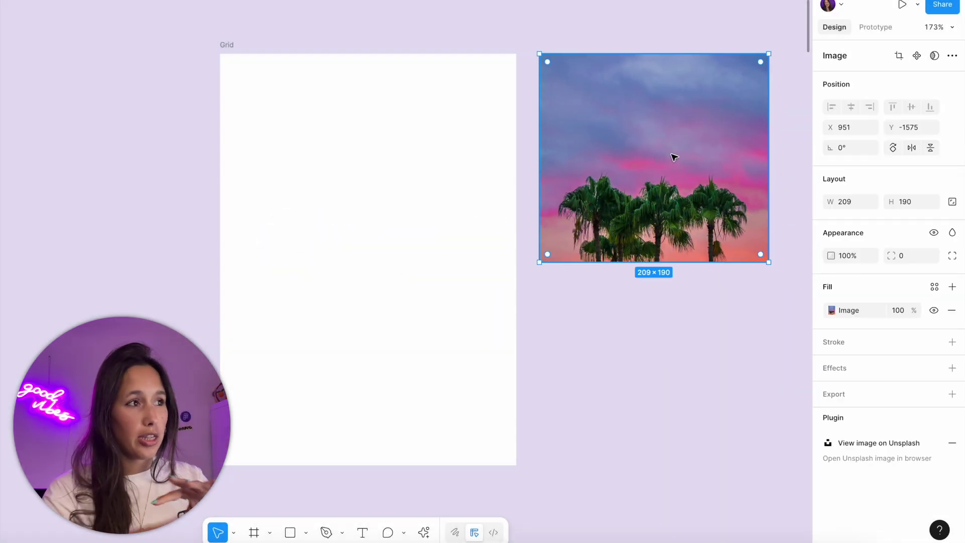
drag(665, 119, 296, 118)
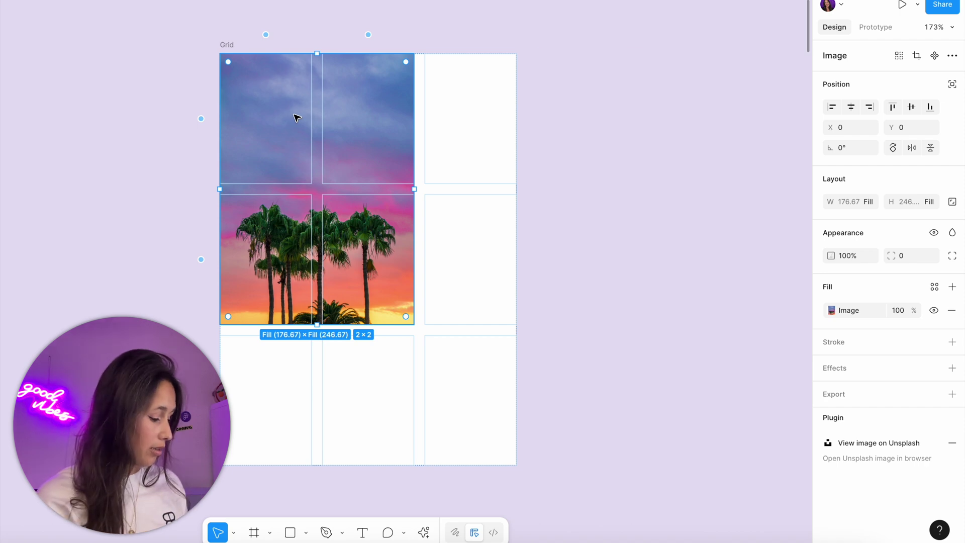
key(ctrl+z)
drag(648, 87, 469, 418)
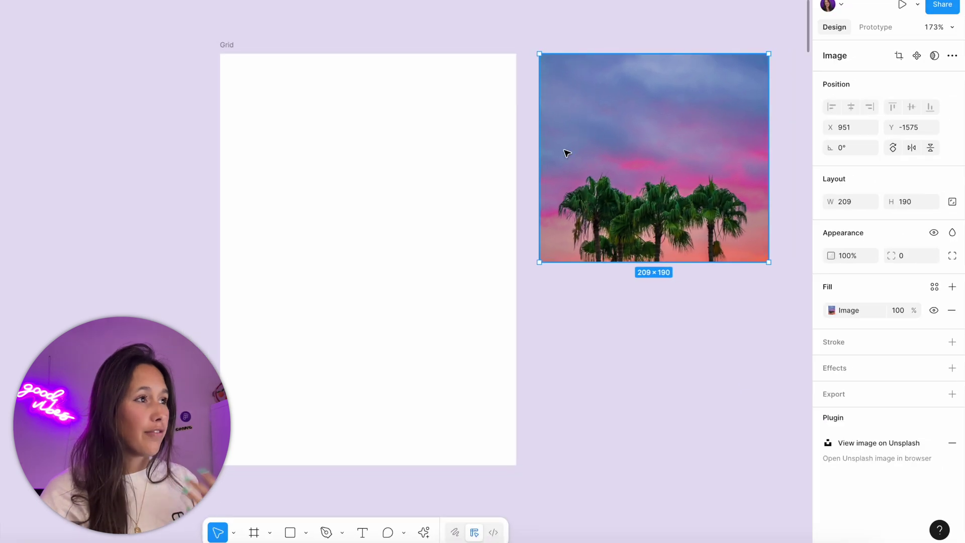
Step: Place the palm-tree image across the Grid's upper-left 2 × 2 cells, and test a fixed width of 224 before restoring it to fill
drag(564, 150, 291, 139)
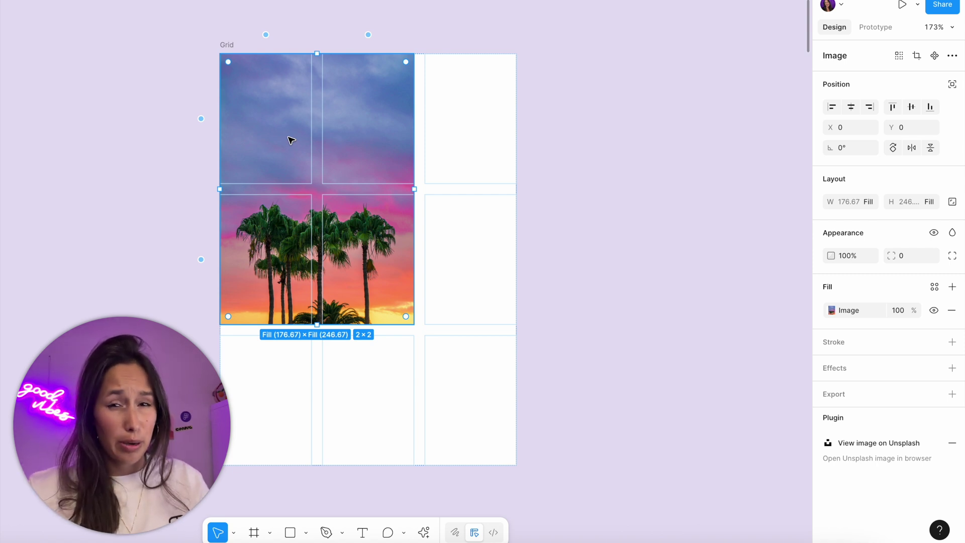
drag(412, 147, 466, 151)
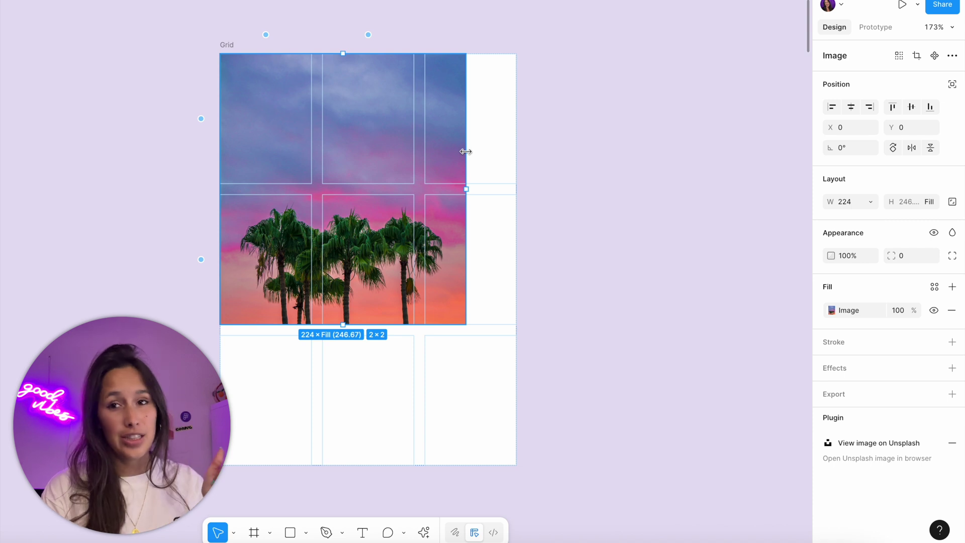
double_click(466, 151)
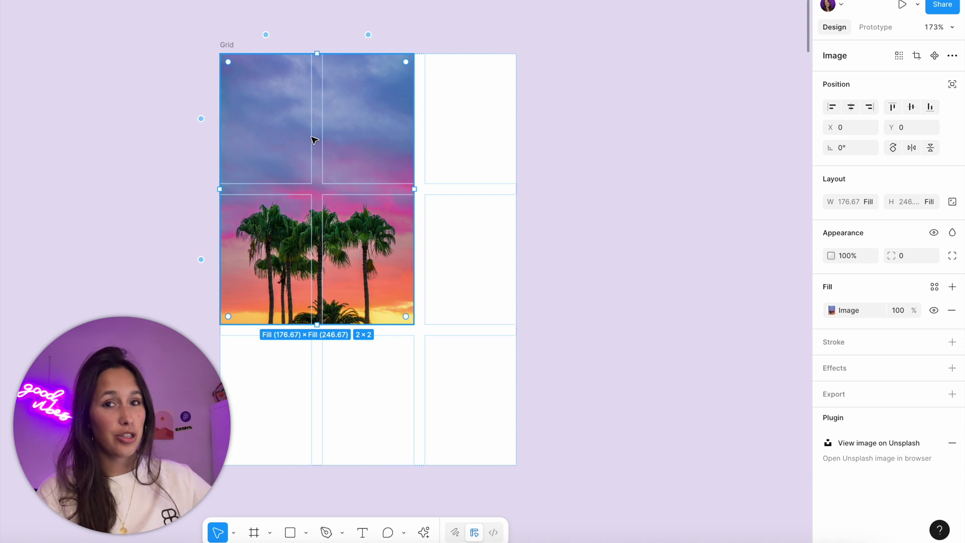
drag(302, 114, 479, 94)
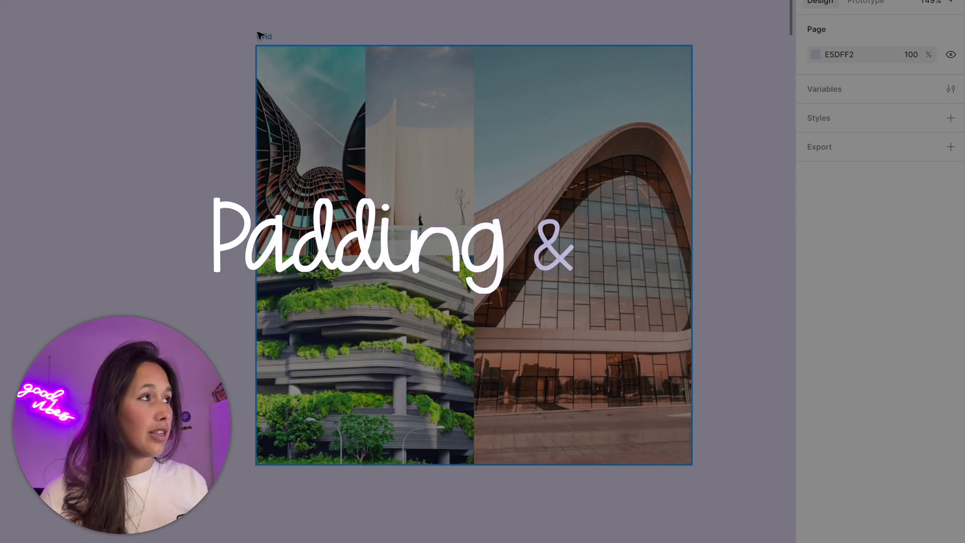
Step: Set the architecture Grid frame's horizontal padding to 21 and its vertical padding to 13
click(260, 36)
scroll(612, 173, right, 2)
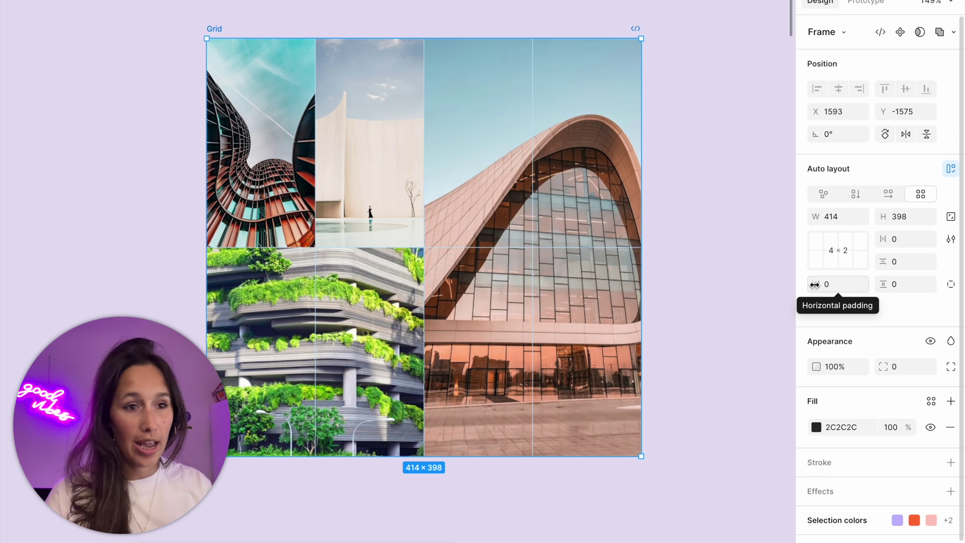
drag(814, 285, 841, 288)
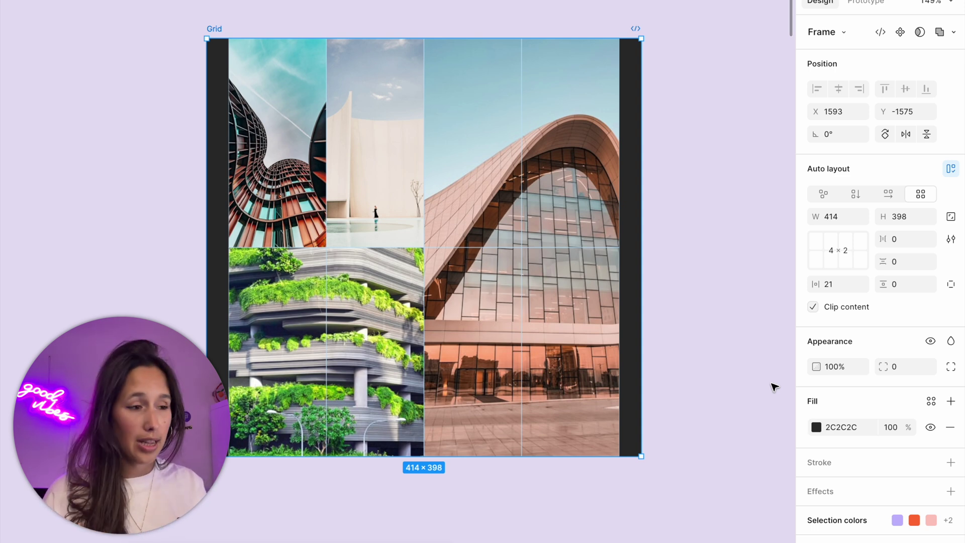
mouse_move(875, 284)
mouse_down()
mouse_move(885, 283)
mouse_move(875, 285)
mouse_up()
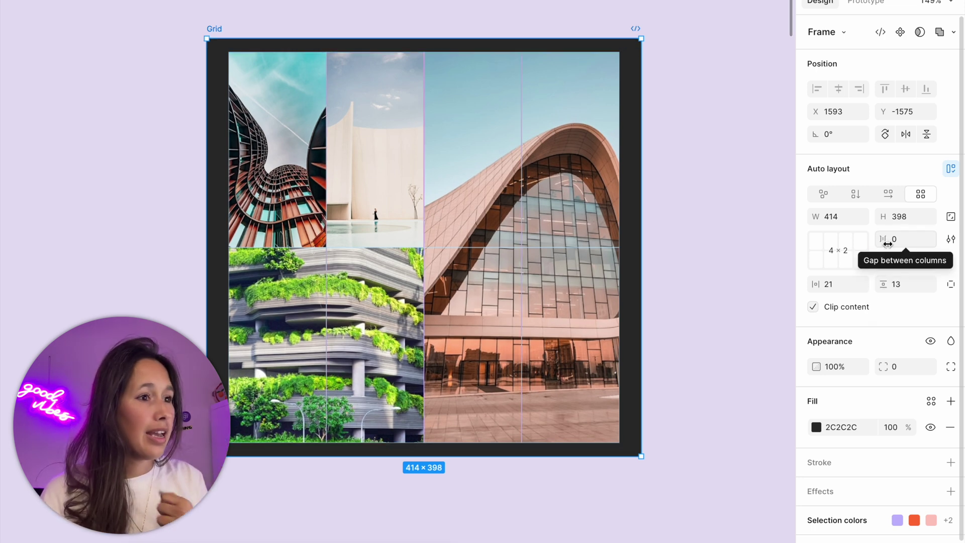
Step: Set the architecture Grid's gap between columns to 21 and its gap between rows to 18
drag(887, 244, 901, 262)
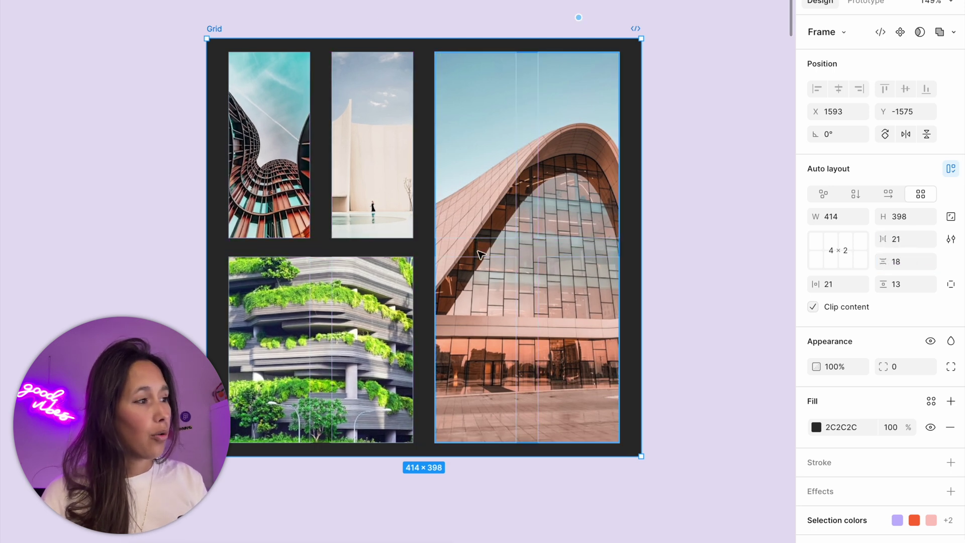
key(Escape)
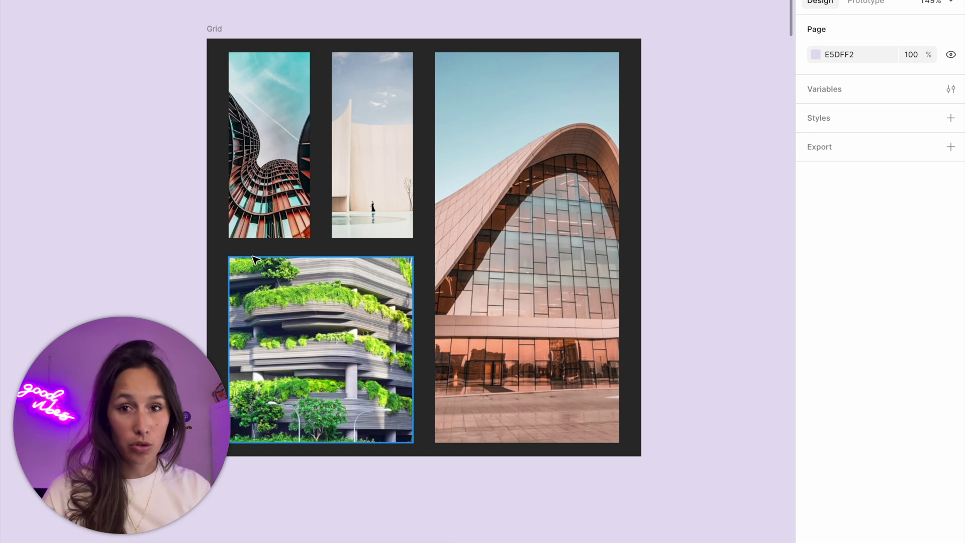
Step: Select the four building images one by one to examine their sizes and cell spans
click(257, 144)
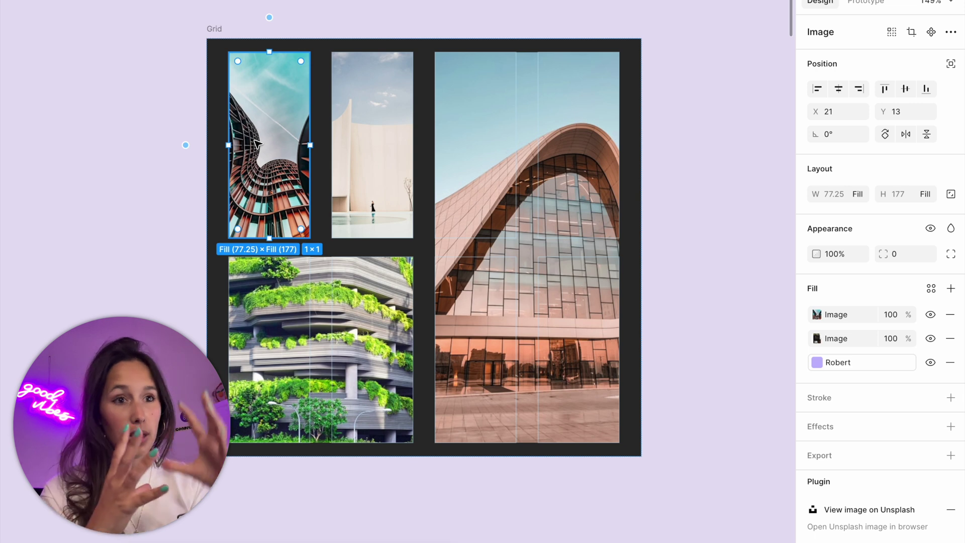
click(364, 136)
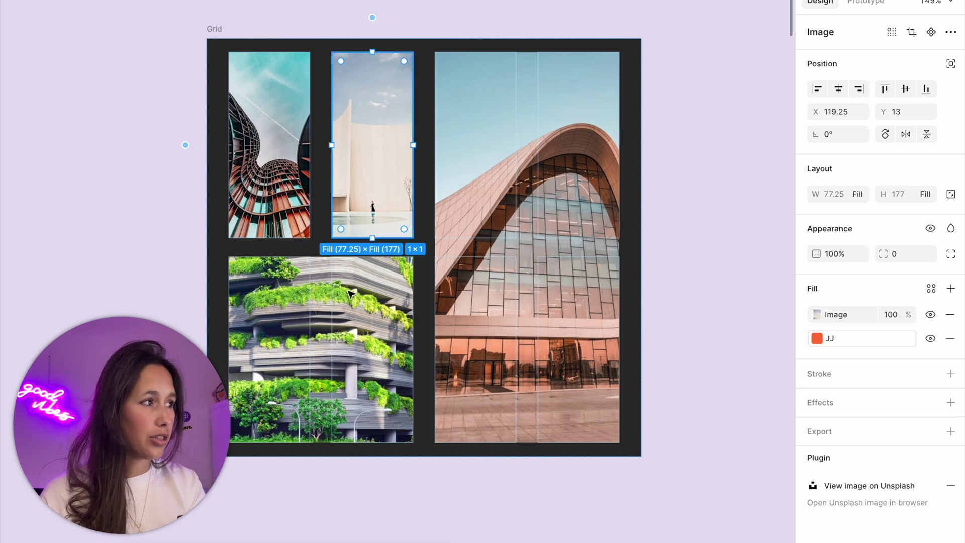
click(350, 337)
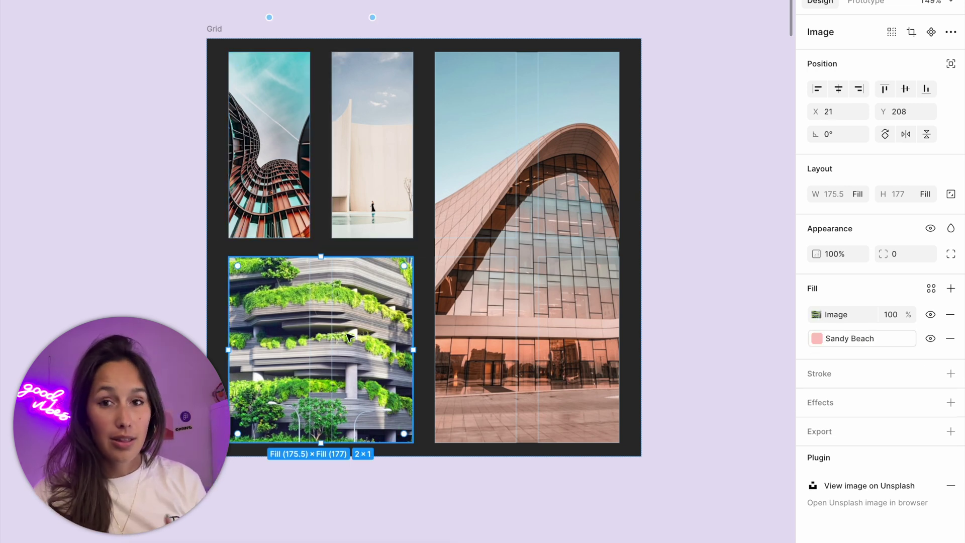
click(528, 276)
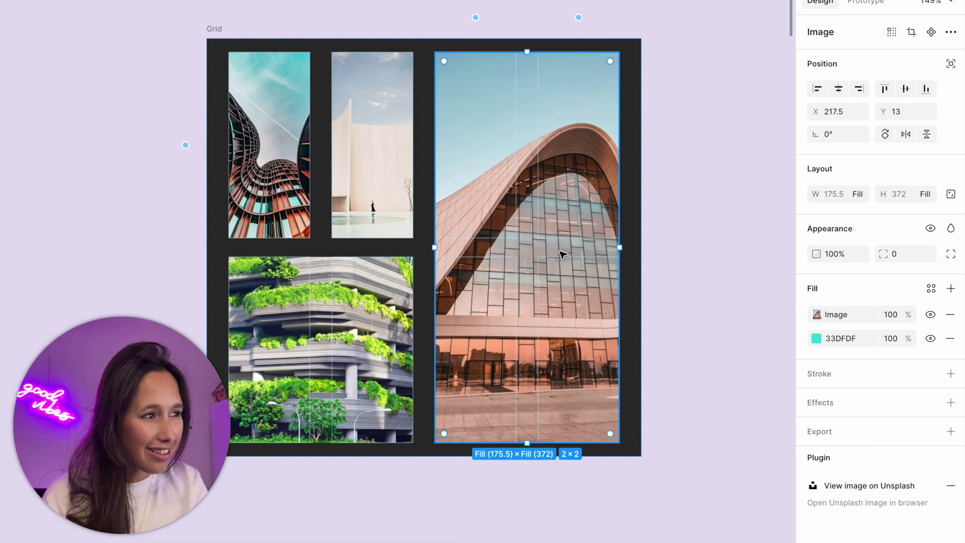
click(405, 302)
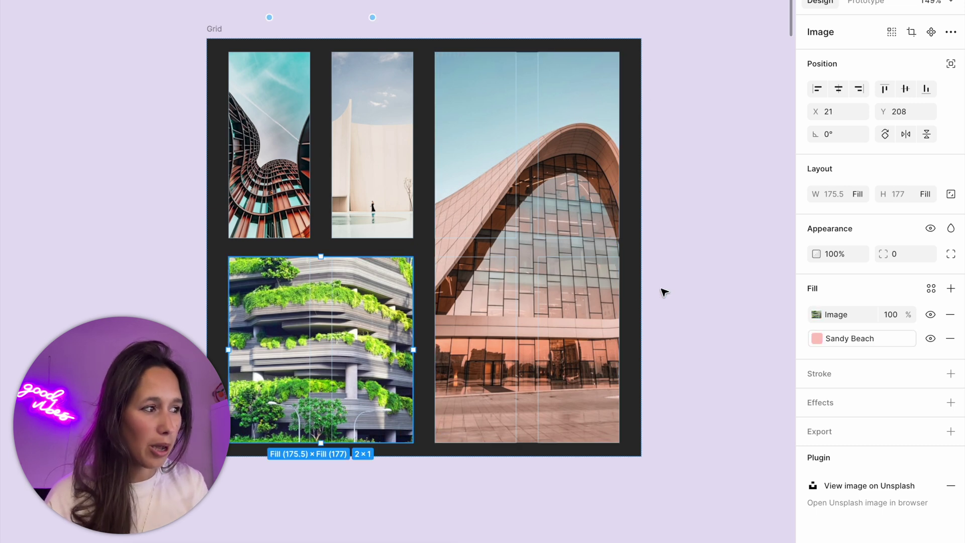
click(749, 269)
Step: Increase the architecture Grid's gap between rows to 87 and check how the green building image adapts
click(215, 29)
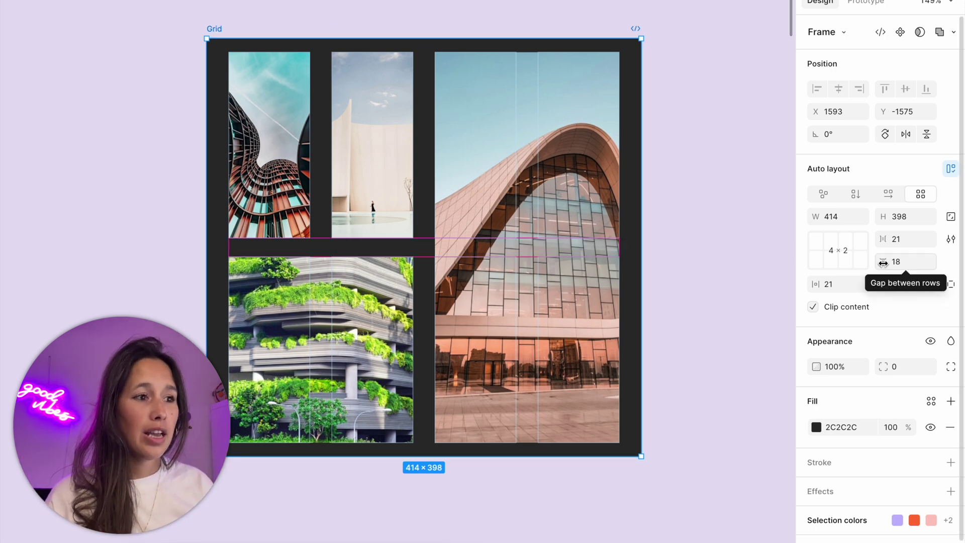
drag(915, 263, 958, 262)
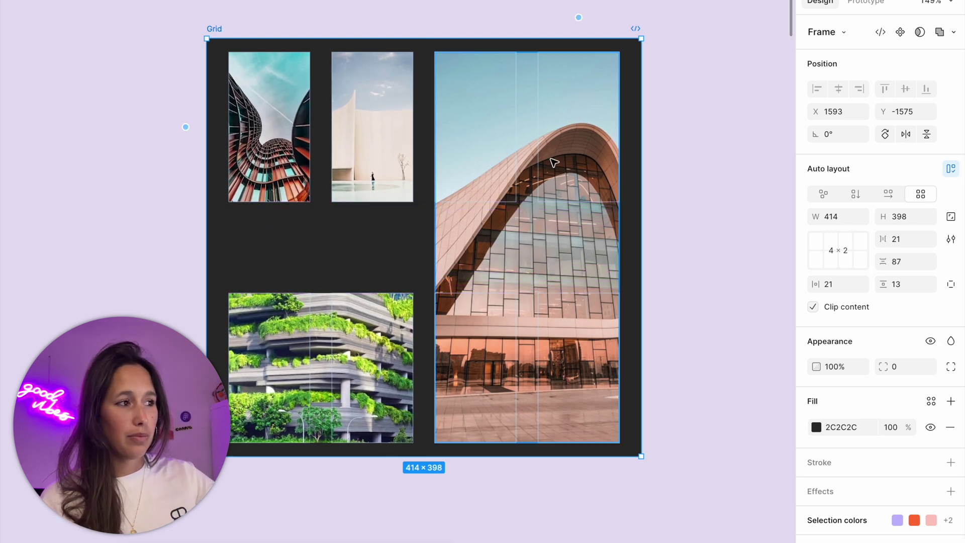
click(342, 341)
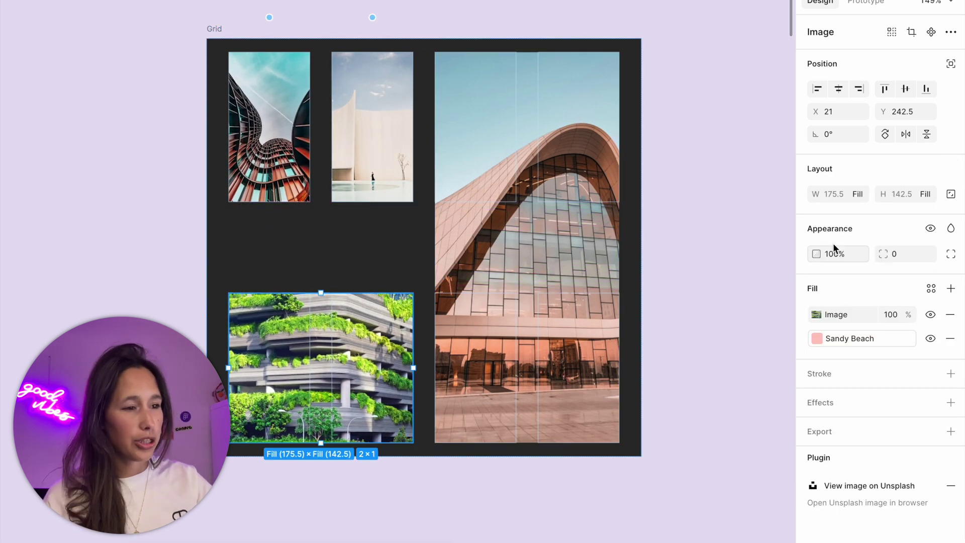
click(297, 224)
click(347, 196)
click(306, 241)
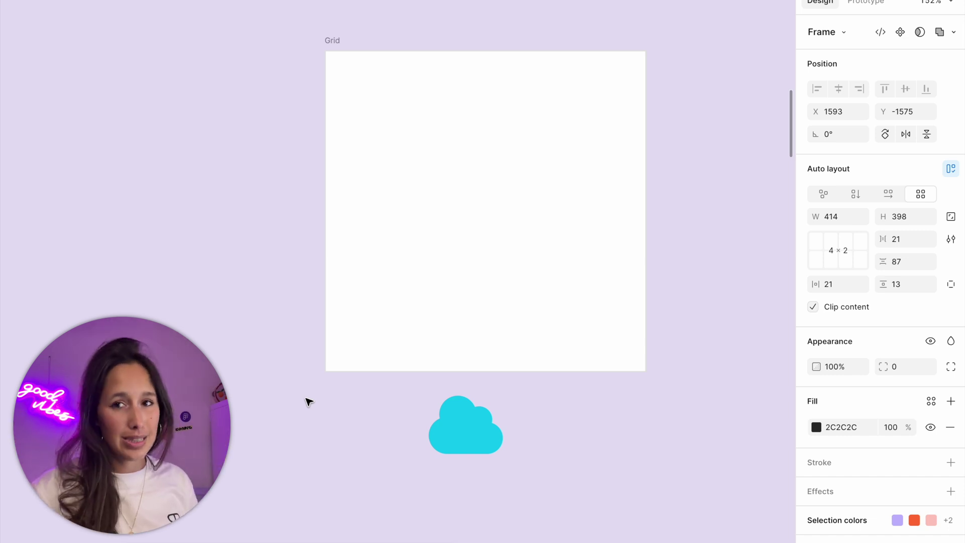
Step: Try placing the blue cloud in the upper-left cell of the 2 × 2 Grid and manually reducing its width and height
click(452, 400)
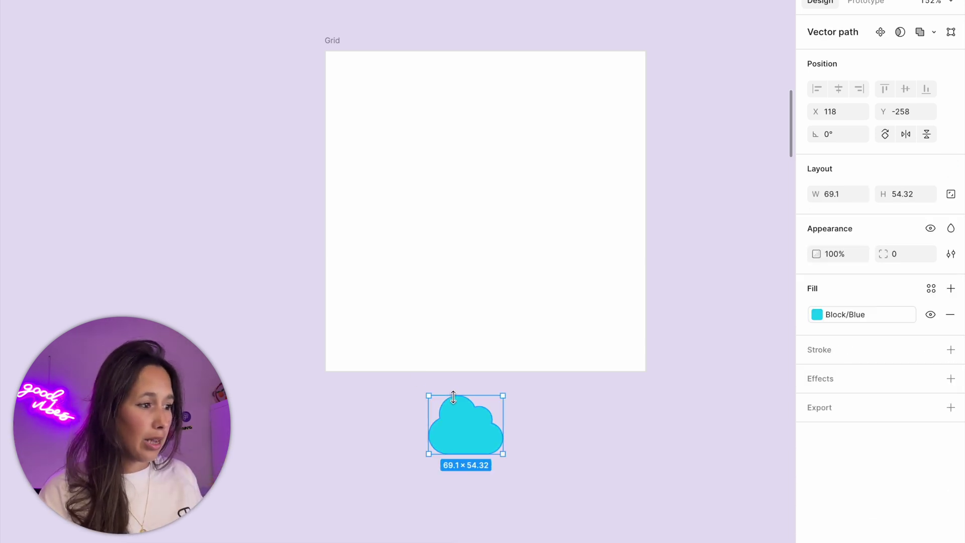
drag(464, 427, 431, 131)
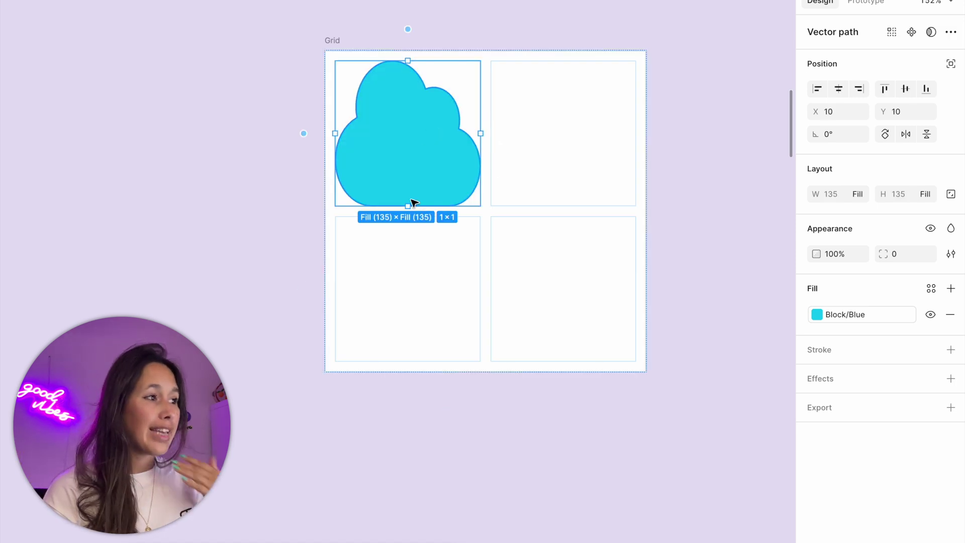
drag(411, 205, 409, 150)
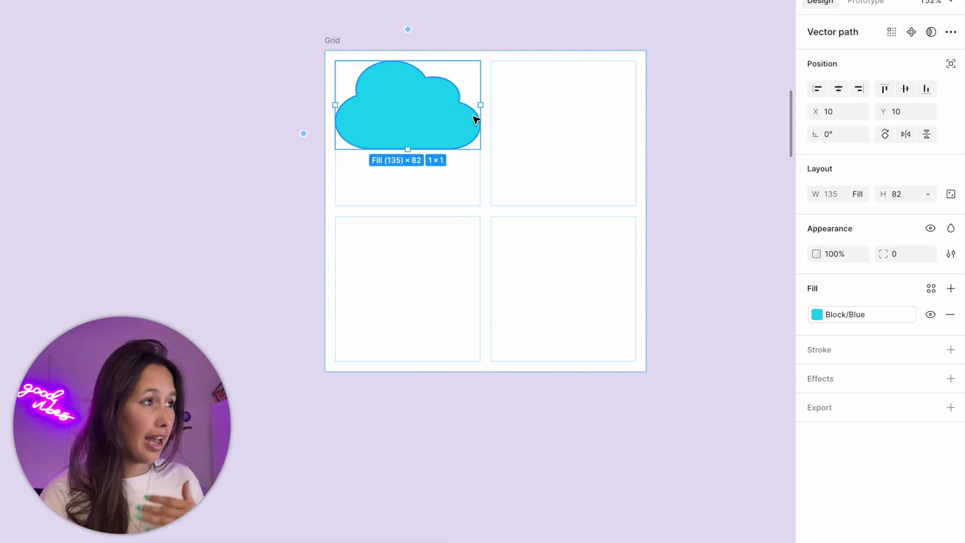
drag(480, 106, 422, 111)
drag(379, 149, 379, 120)
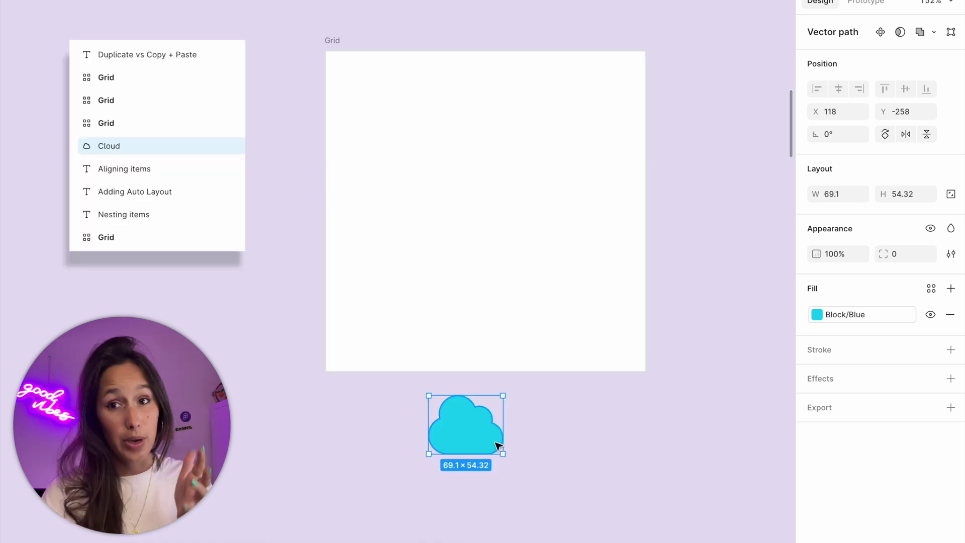
Step: Frame the blue cloud and set its horizontal and vertical constraints inside the frame to Center
right_click(473, 435)
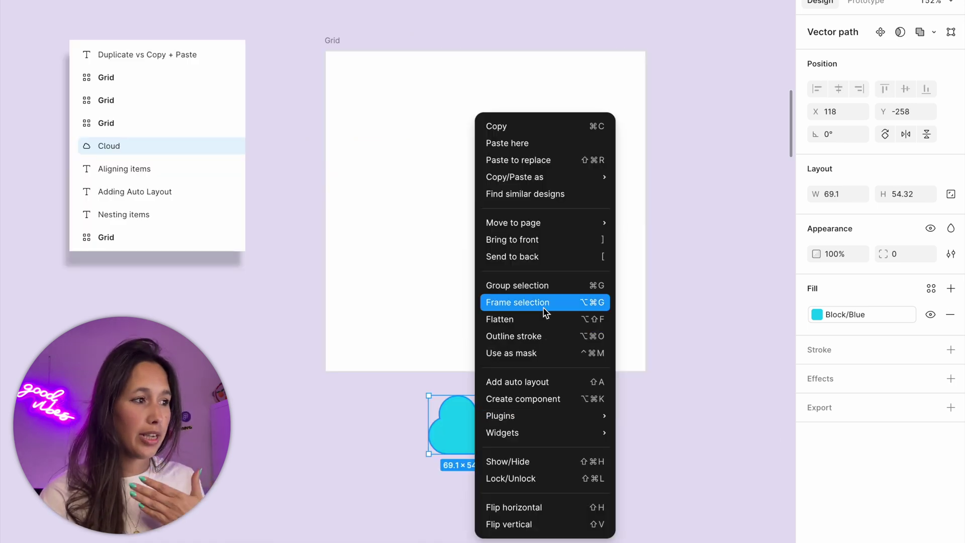
click(546, 312)
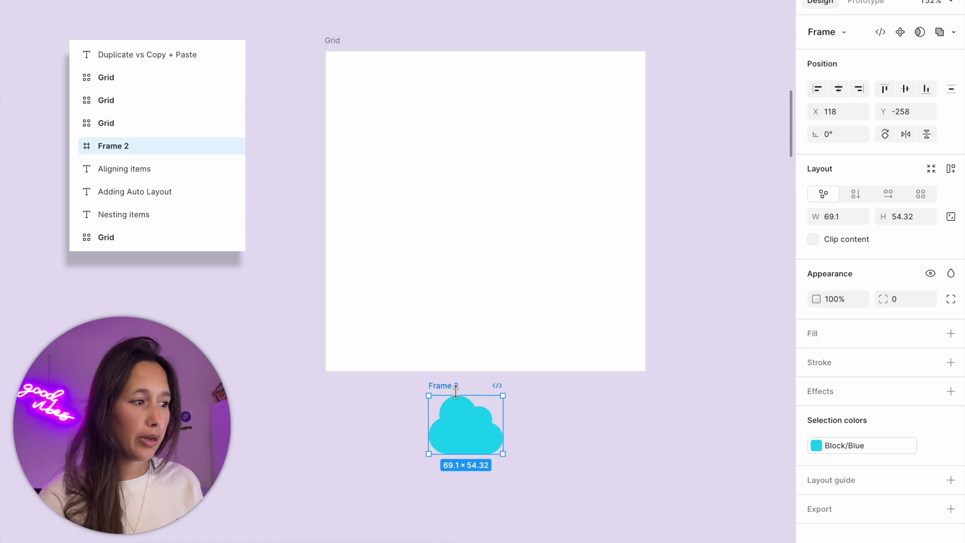
key(Return)
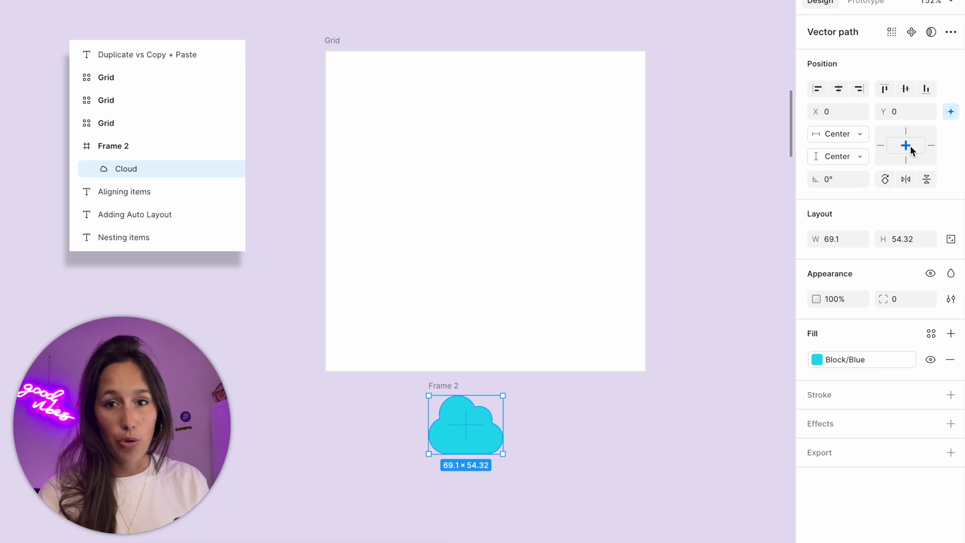
click(868, 134)
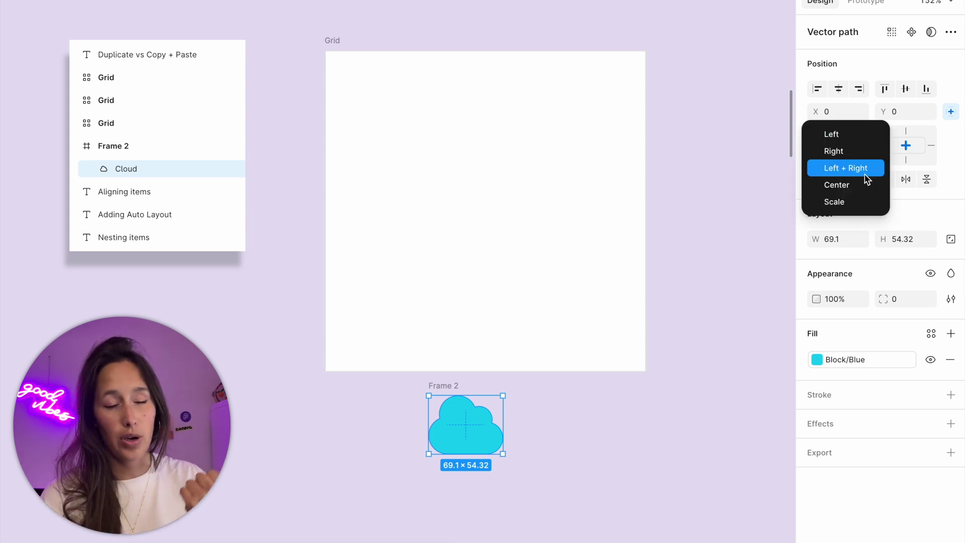
click(754, 185)
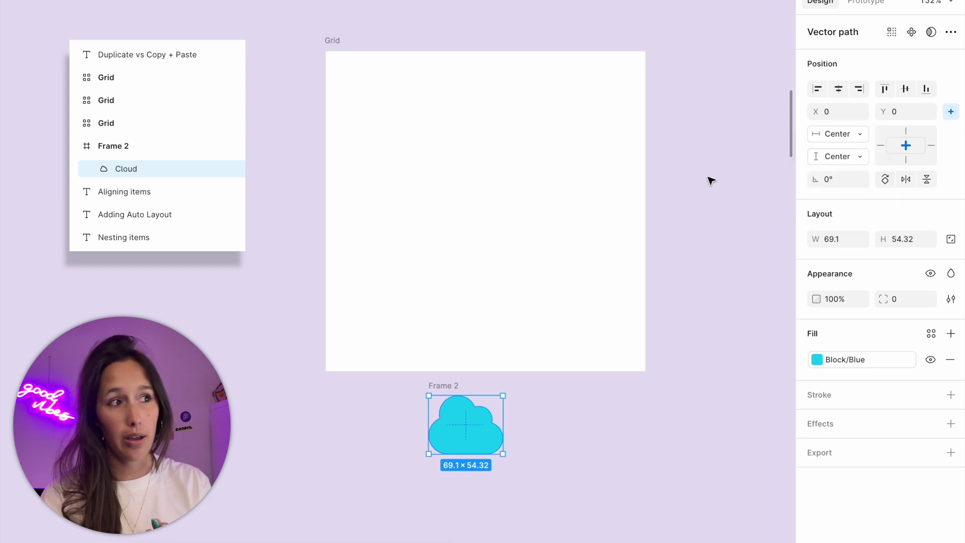
Step: Move the framed cloud into the upper-left cell of the 2 × 2 Grid and deselect it
click(711, 181)
drag(454, 380, 416, 127)
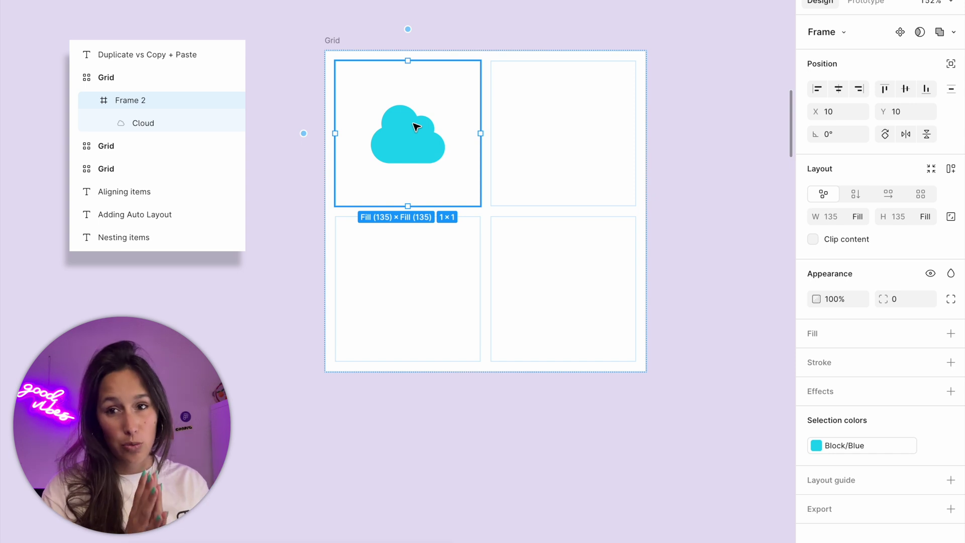
key(Escape)
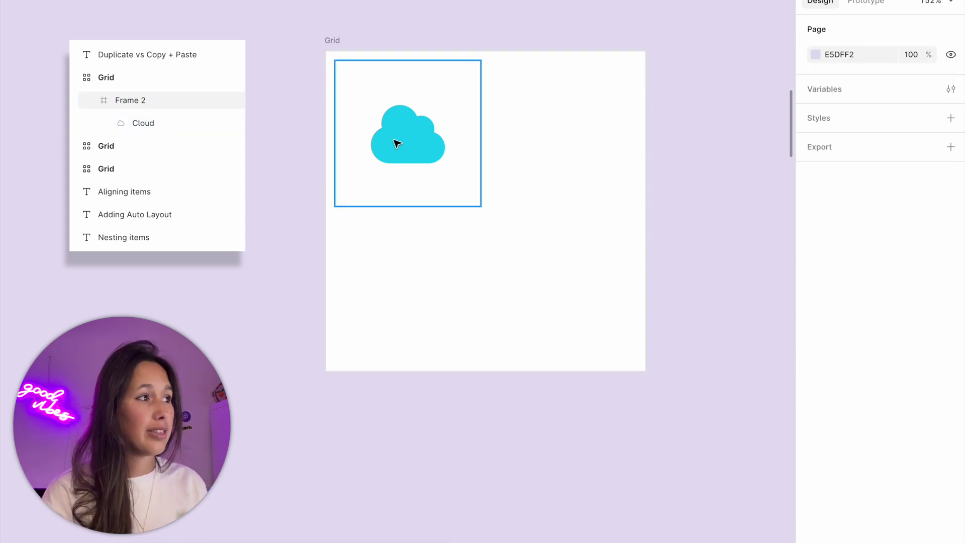
Step: Ungroup the cloud's frame in the upper-left cell of the Grid
click(396, 145)
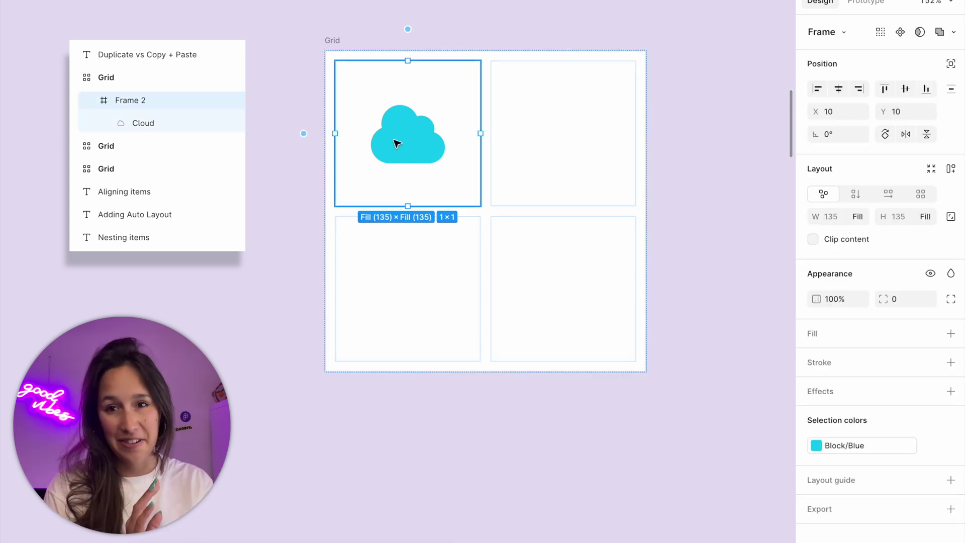
right_click(395, 141)
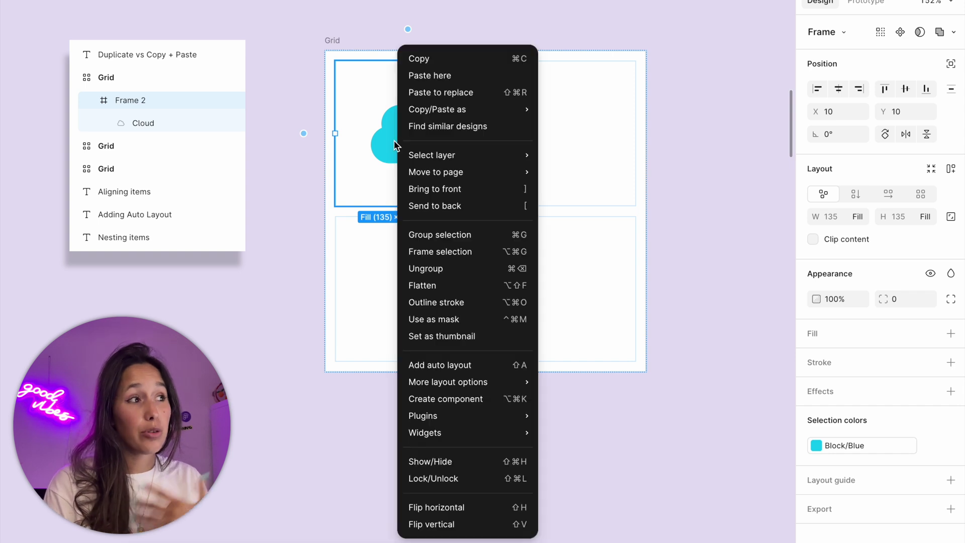
key(Escape)
right_click(392, 146)
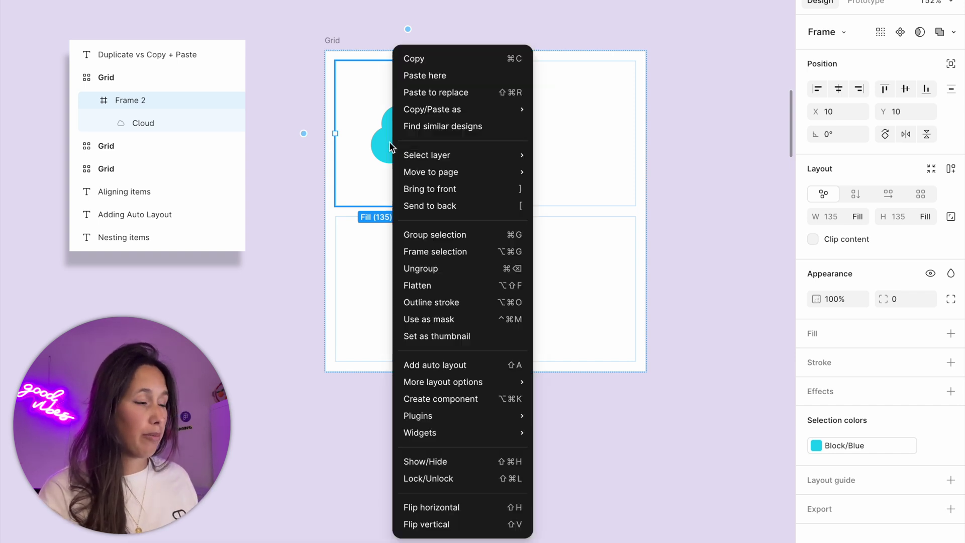
click(469, 263)
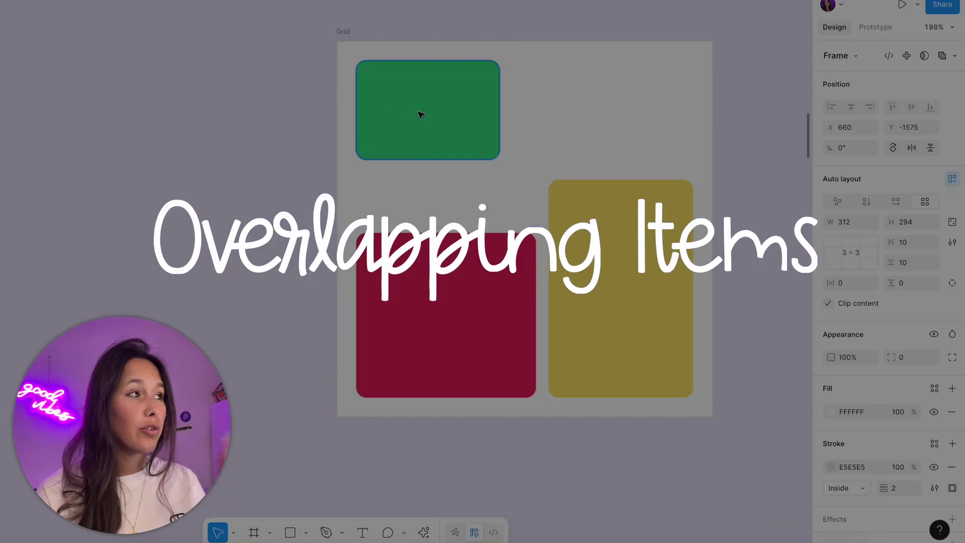
Step: Stretch the green rectangle across all four columns of the Grid and extend its height partway into the second row
click(421, 112)
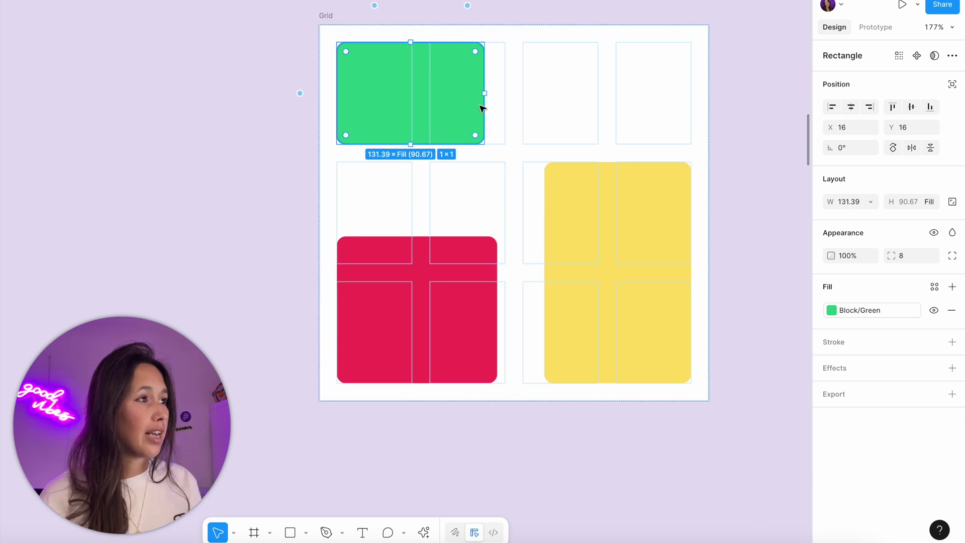
drag(484, 103, 689, 110)
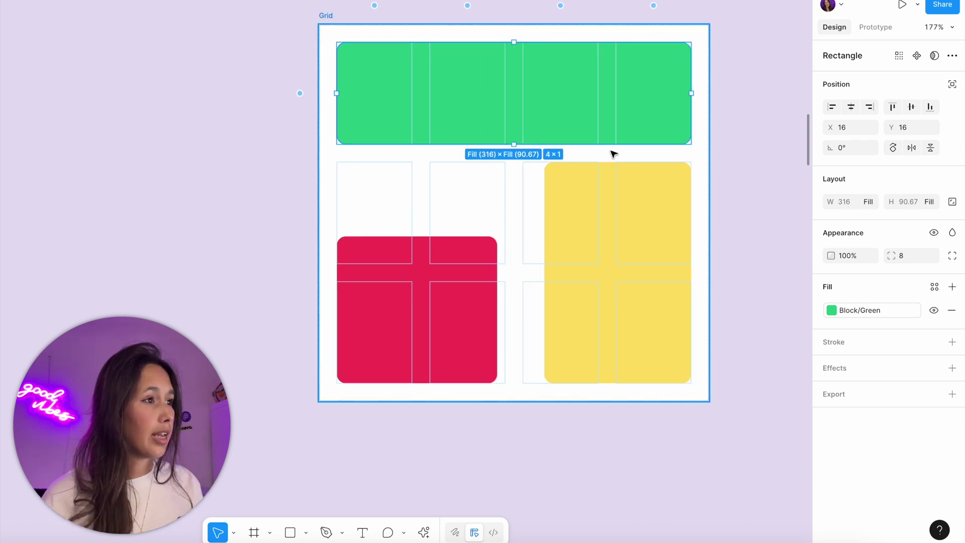
drag(613, 145, 618, 221)
Step: Enlarge the red rectangle upward and sideways to about 158 × 253 so it overlaps the green rectangle
click(496, 276)
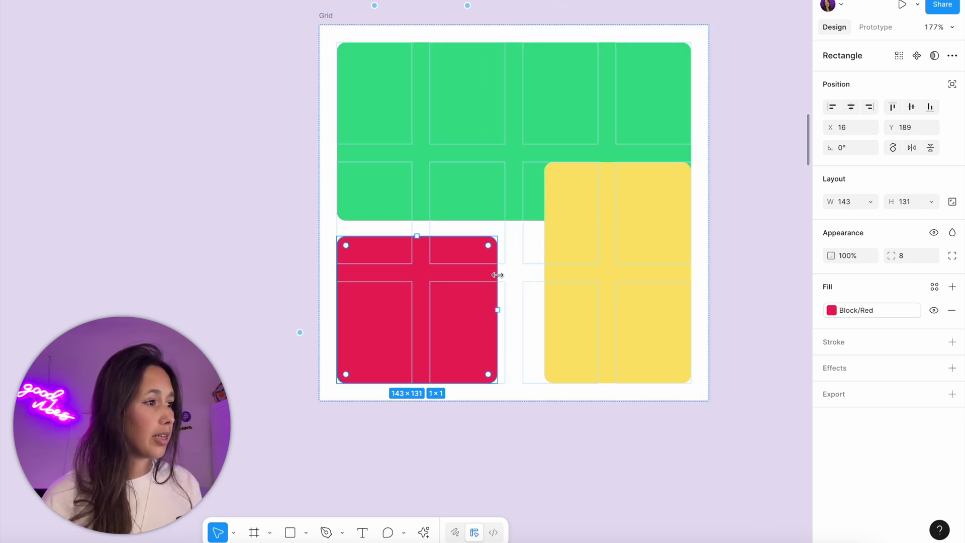
drag(435, 236, 438, 100)
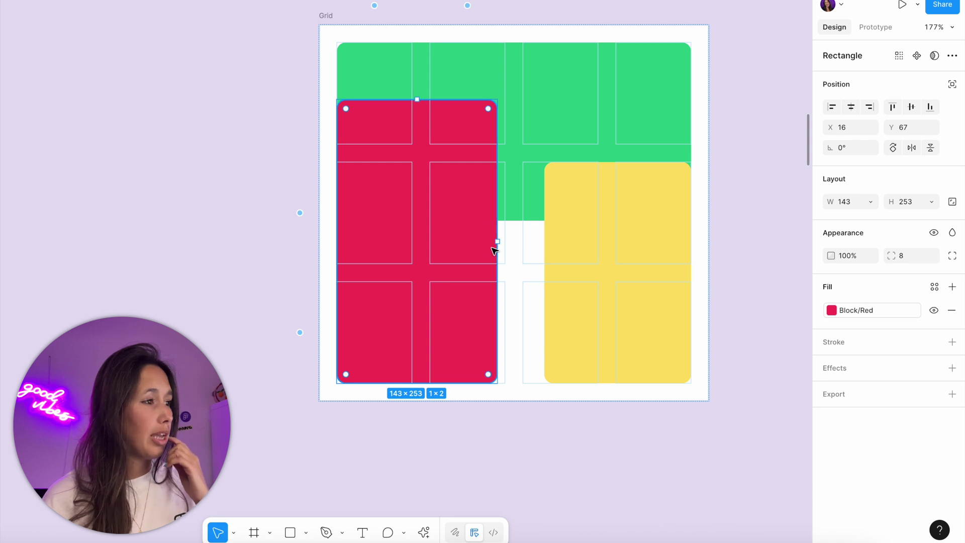
drag(496, 247, 514, 247)
click(190, 251)
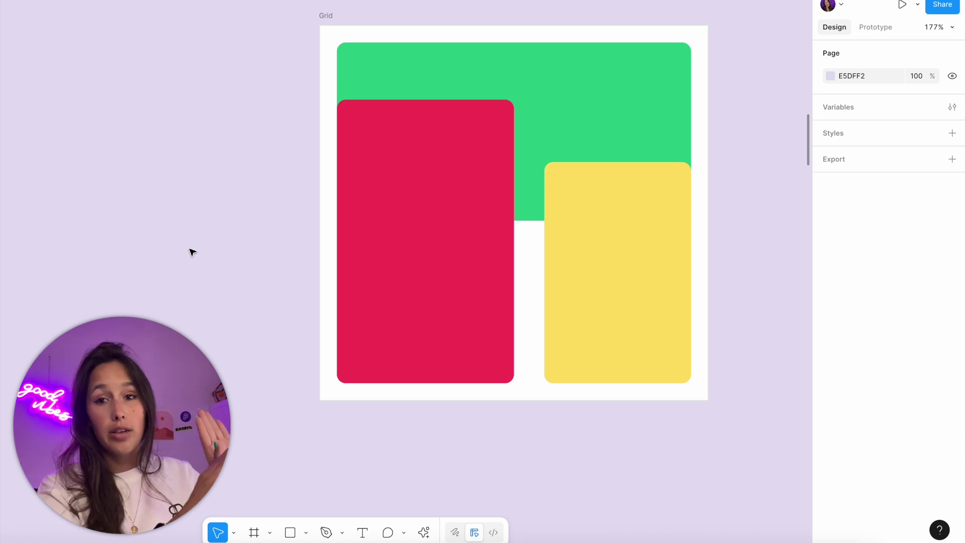
Step: Send the red rectangle behind the green one and widen the yellow rectangle to about 215 so it overlaps the red one
click(451, 167)
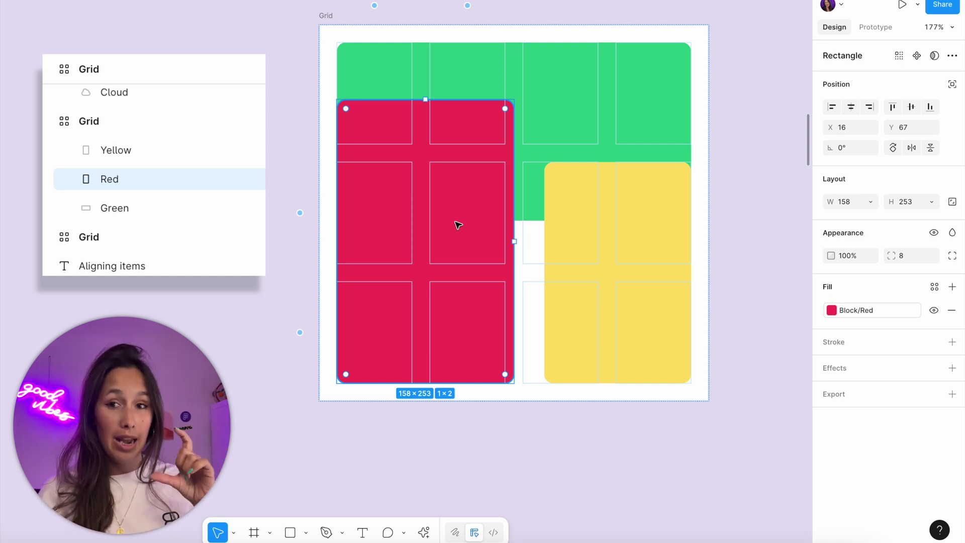
key(ctrl+bracketleft)
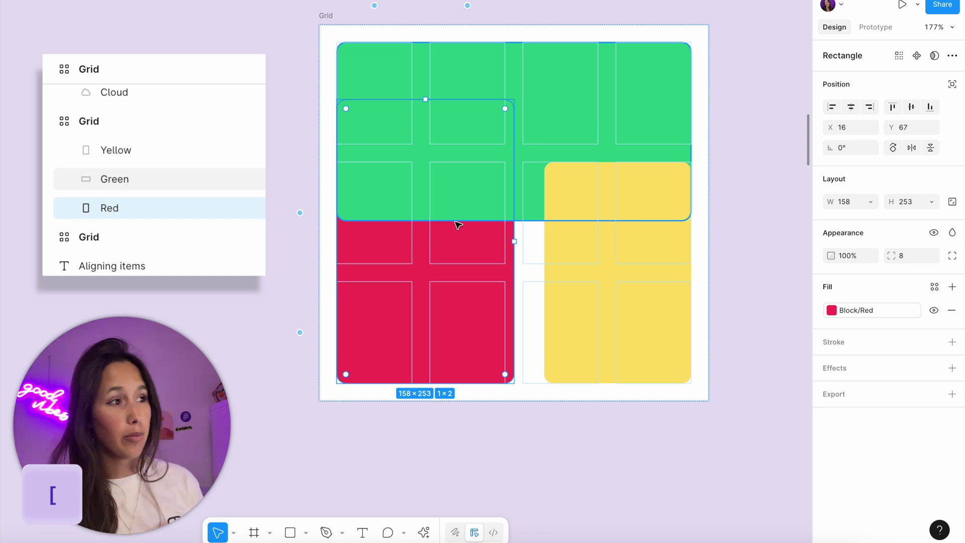
click(586, 271)
drag(542, 273, 450, 264)
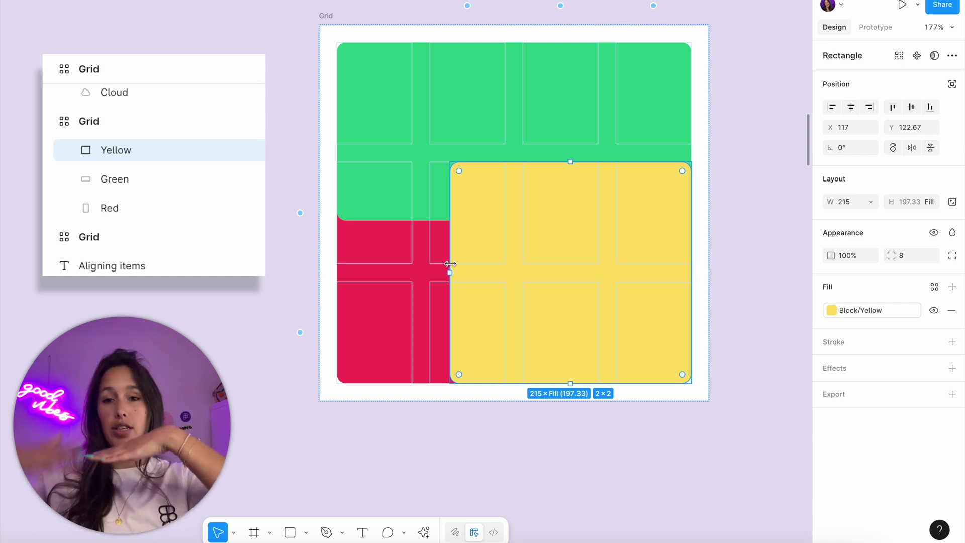
Step: Bring the red rectangle to the front of the overlapping rectangles
click(413, 265)
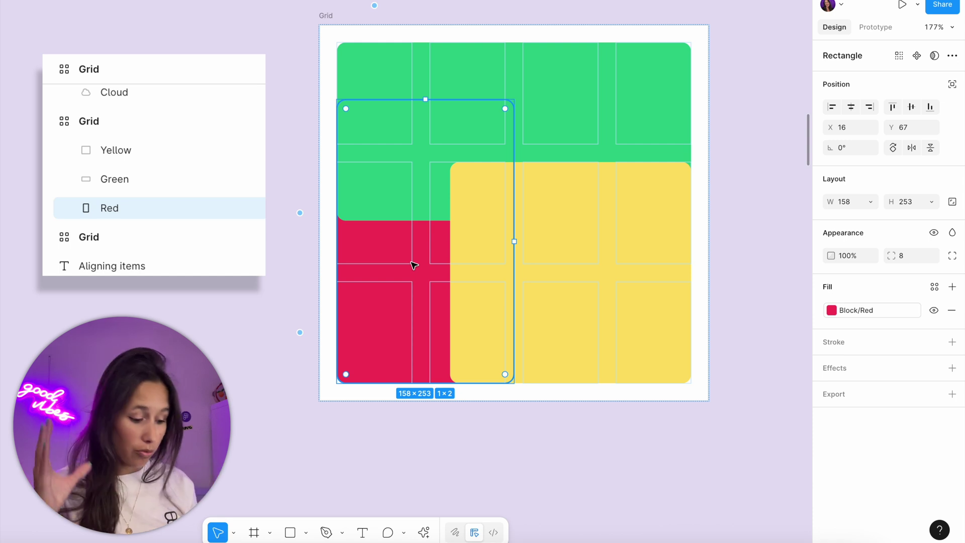
key(bracketright)
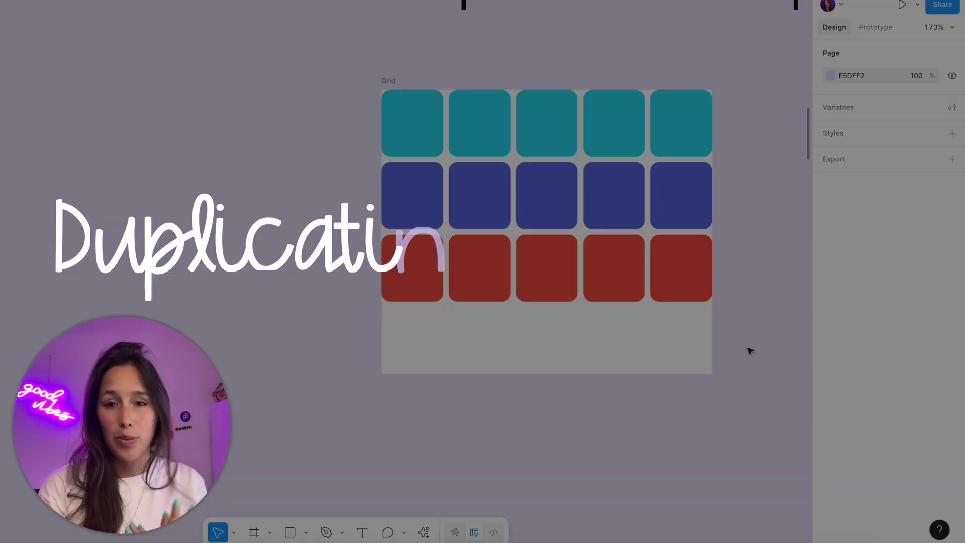
Step: Duplicate the third row's last red square six times to fill the empty fourth row and start a fifth
scroll(664, 250, down, 2)
scroll(664, 250, right, 2)
click(660, 250)
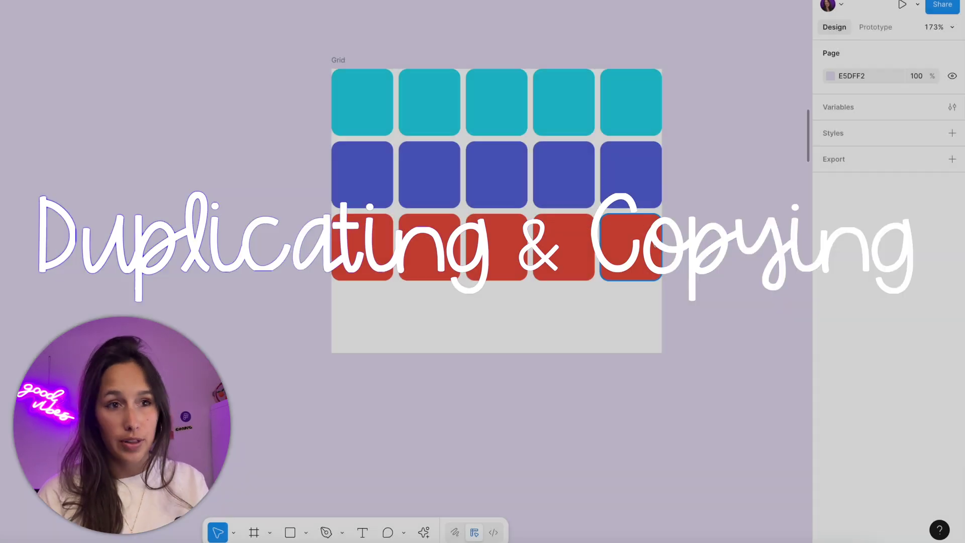
click(655, 242)
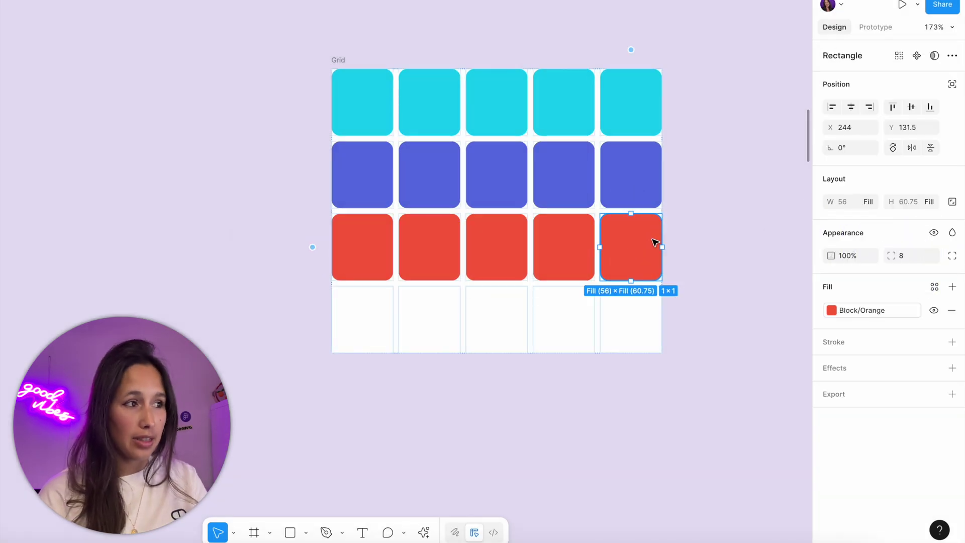
key(super+d)
key(super+d)
key(super+d)
key(super+d)
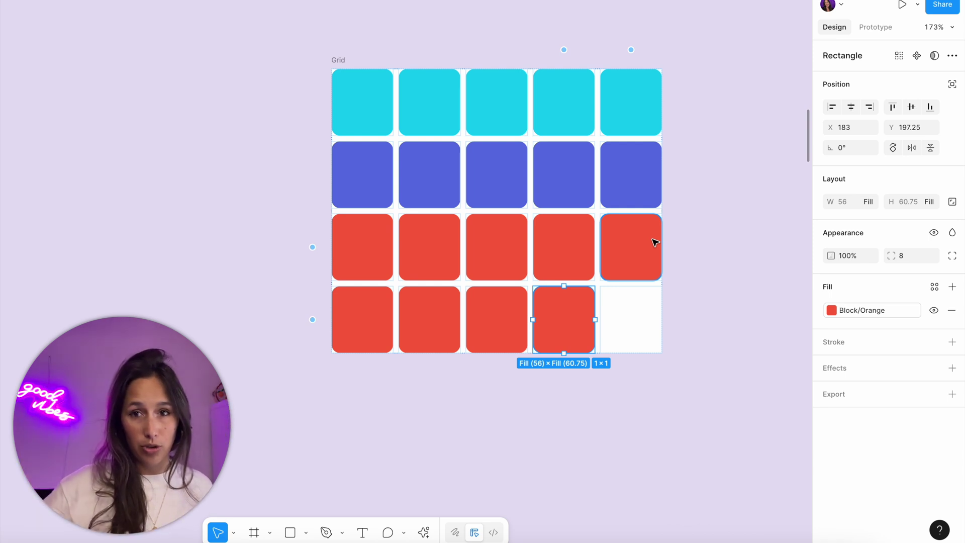
key(super+d)
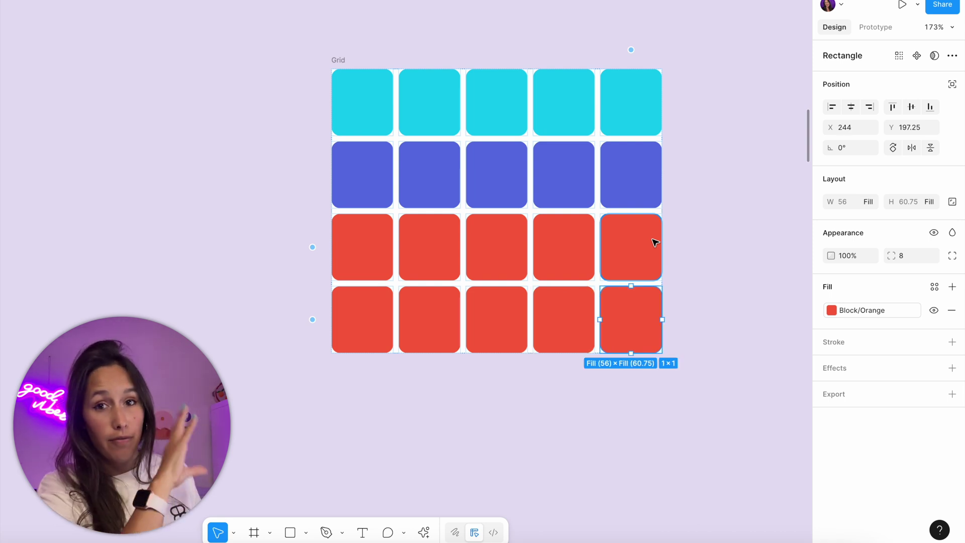
key(super+d)
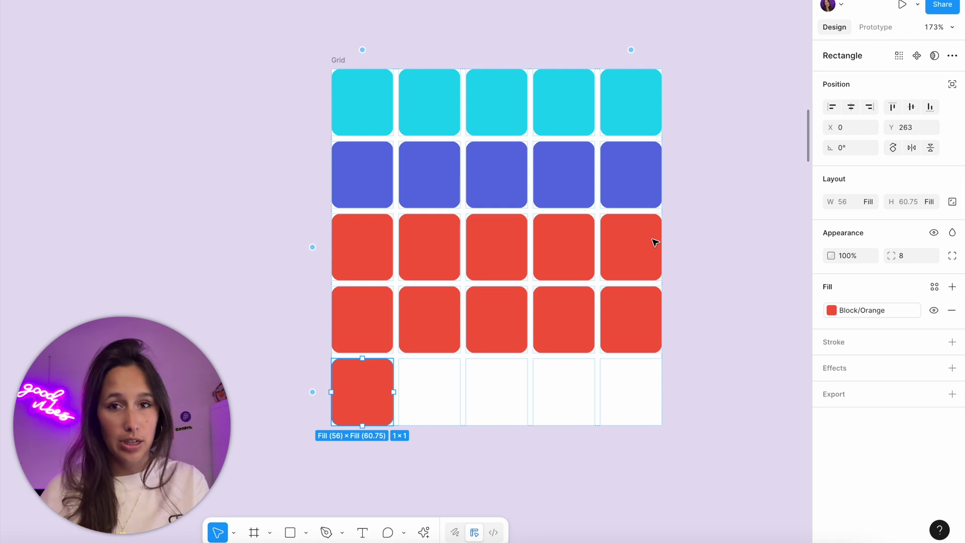
Step: Undo the last duplicate and delete the five red squares in the fourth row
key(super+z)
drag(674, 289, 323, 334)
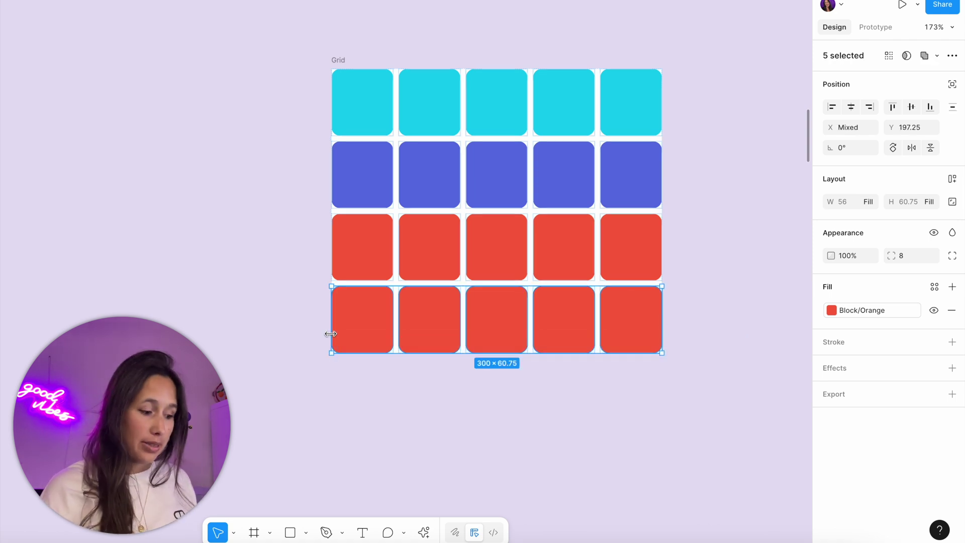
key(Delete)
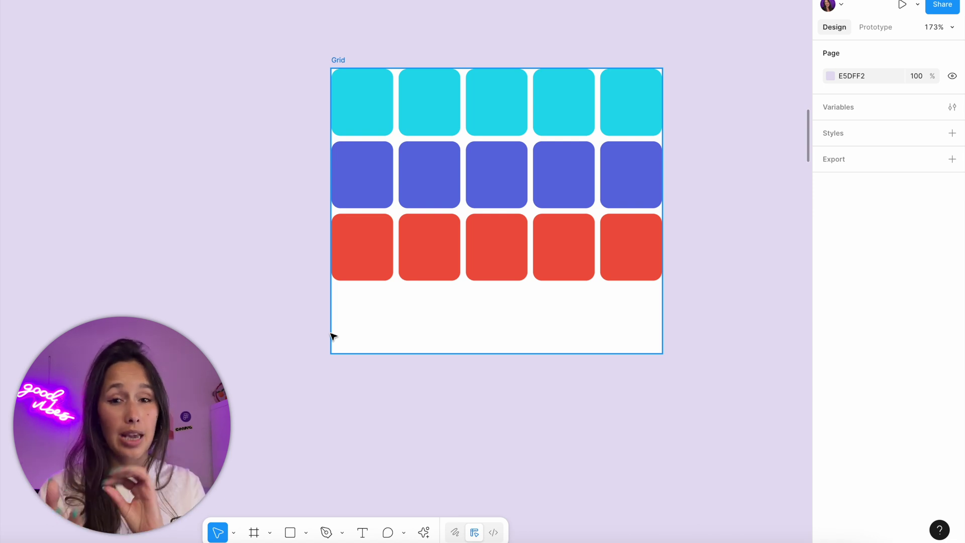
Step: Try copying and pasting the five blue squares of the top row within the Grid, and undo the paste
drag(273, 35, 743, 116)
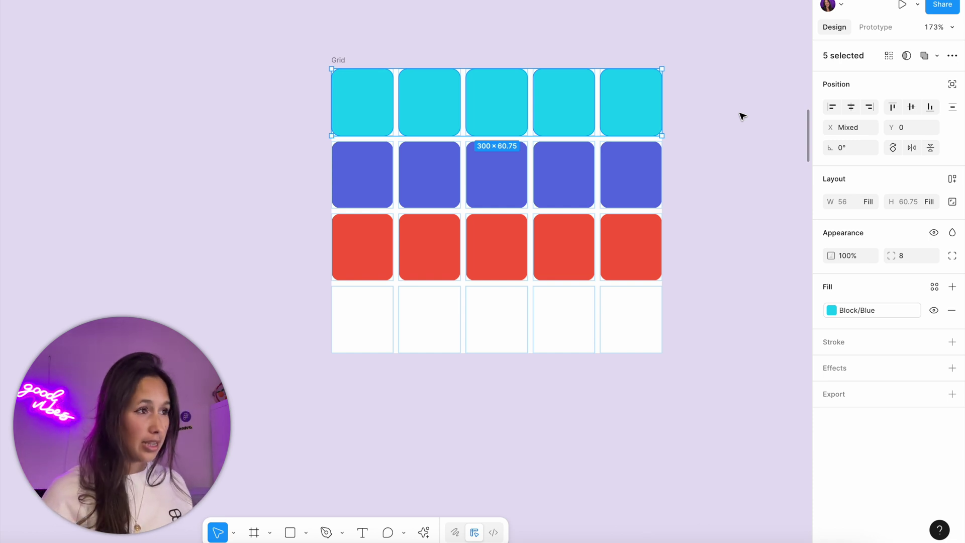
key(super+c)
key(super+v)
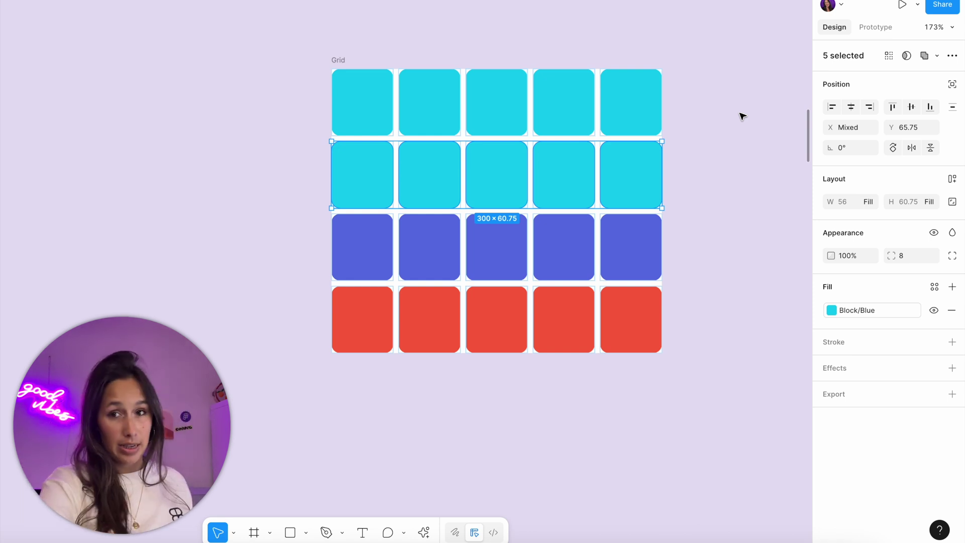
key(super+z)
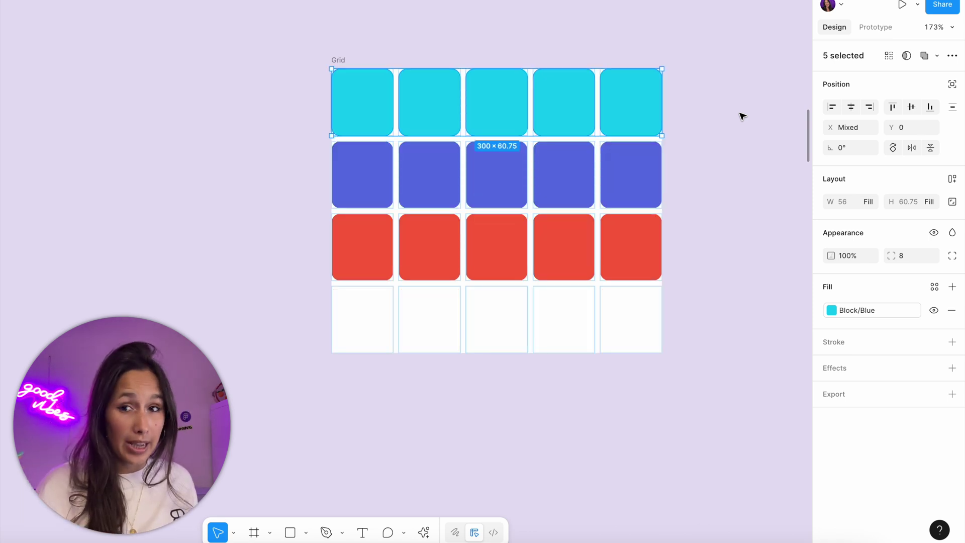
Step: Try duplicating the row of five blue squares instead of pasting it, and undo the duplication
key(super+d)
drag(742, 116, 510, 122)
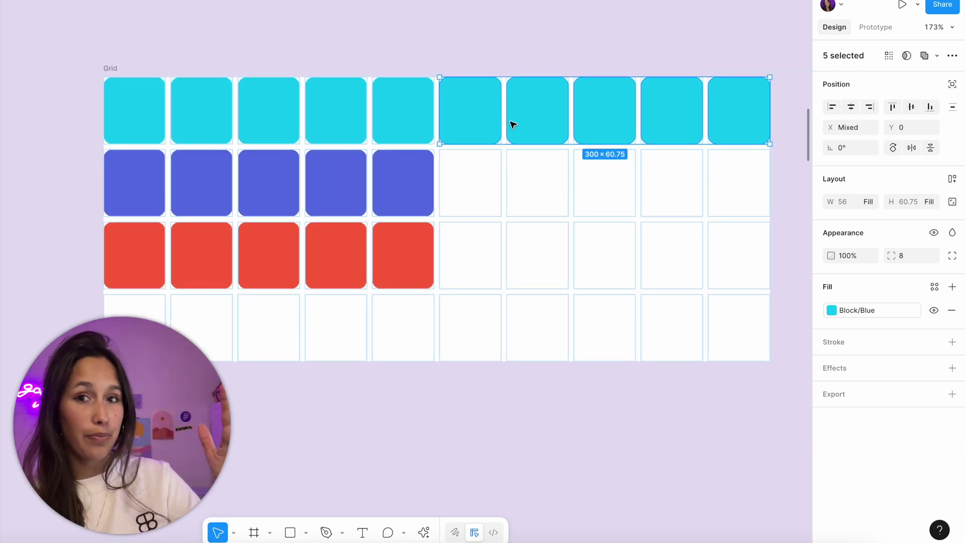
key(super+z)
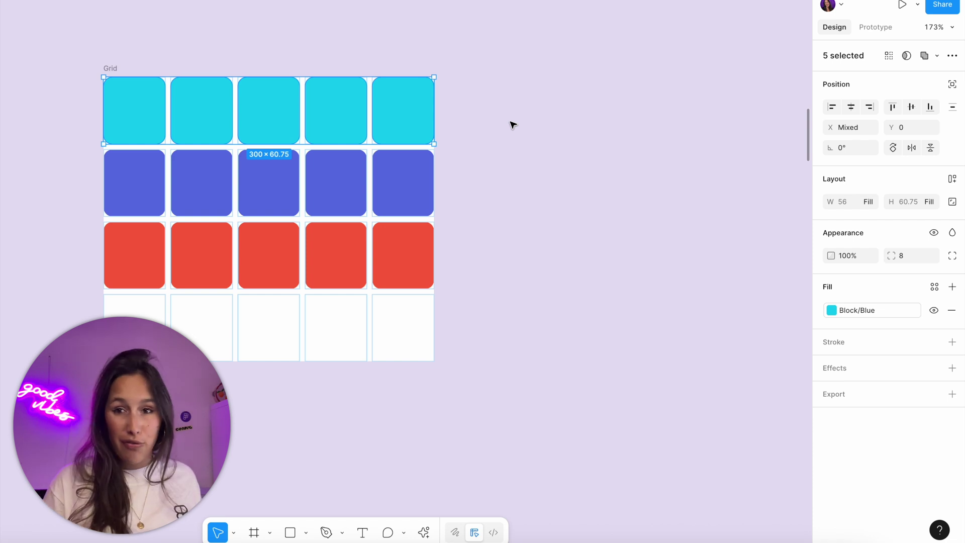
Step: Try copying and pasting the last column's three squares within the Grid, undo the paste, and duplicate them instead
click(512, 123)
drag(511, 67, 383, 297)
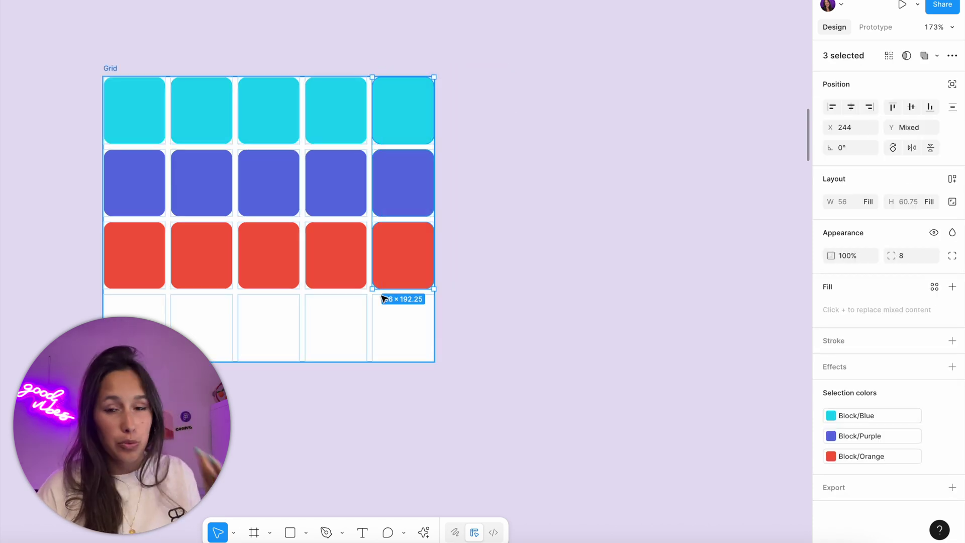
scroll(427, 286, left, 4)
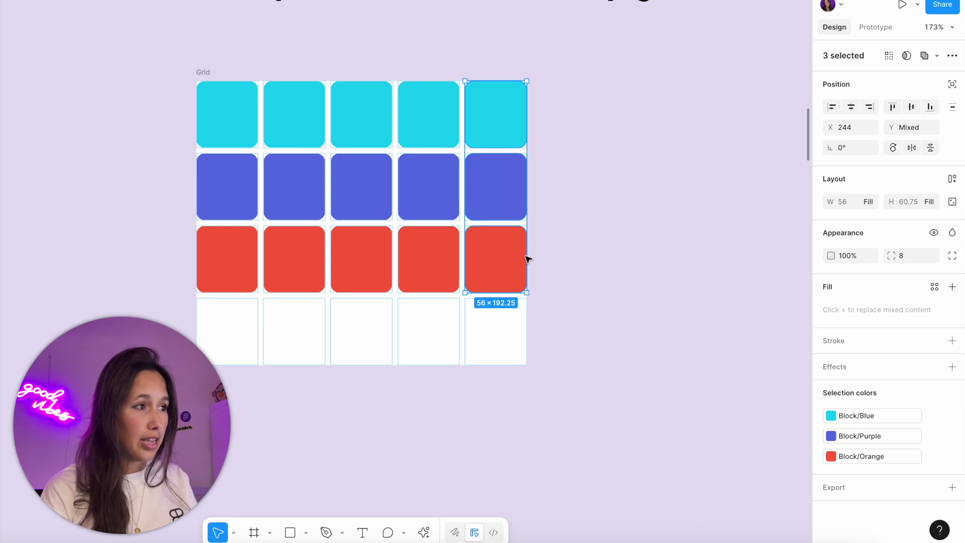
key(super+c)
key(super+v)
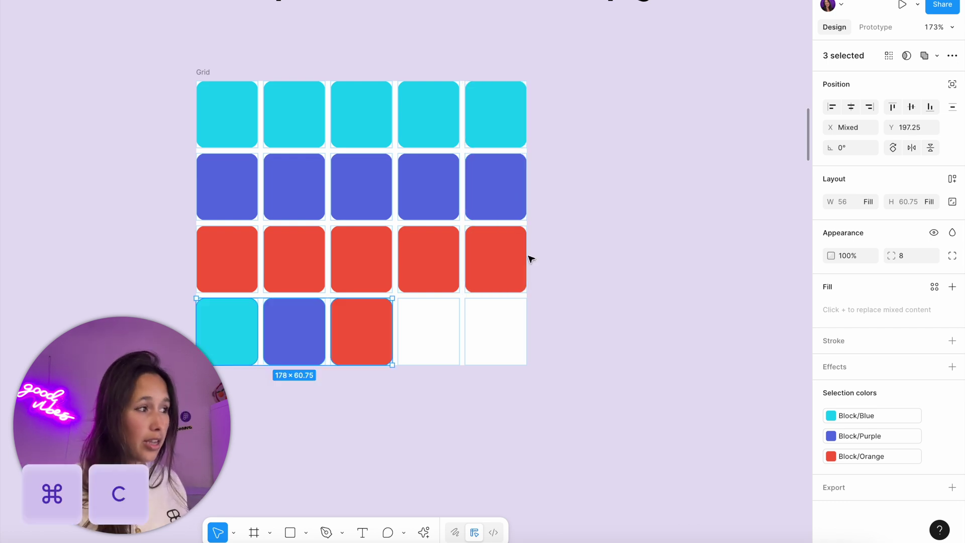
key(super+z)
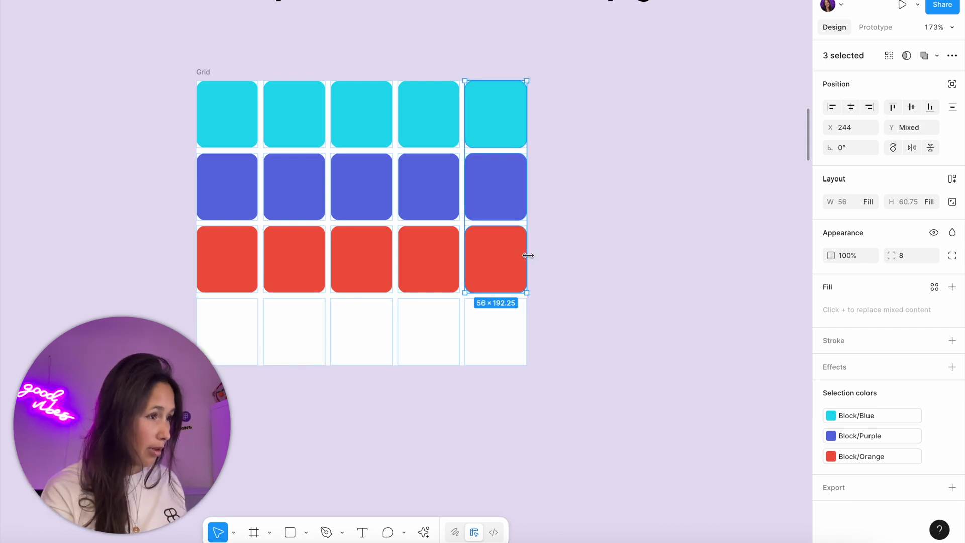
key(super+d)
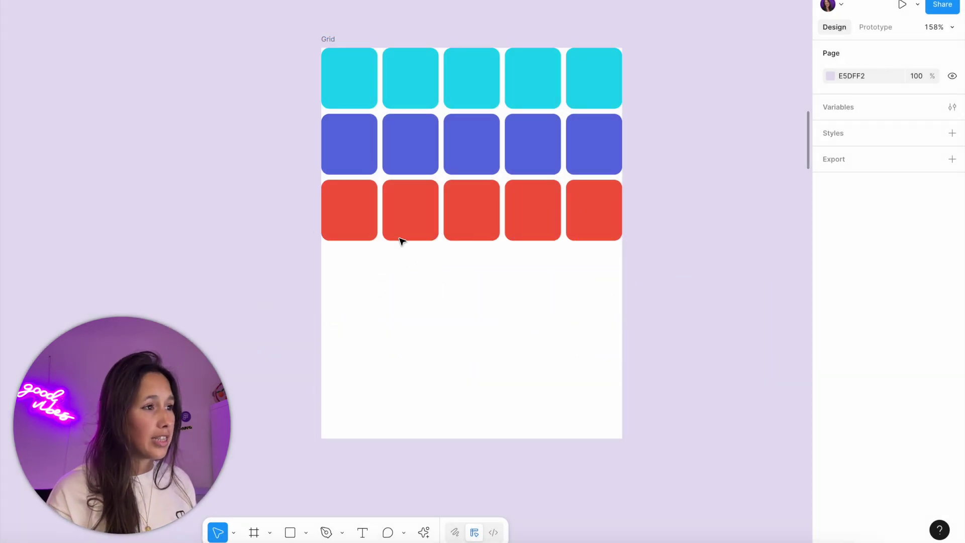
Step: Try moving the row of five red squares between the blue and purple rows, undo it, and move the red row above the blue one
drag(685, 263, 241, 215)
drag(428, 218, 475, 179)
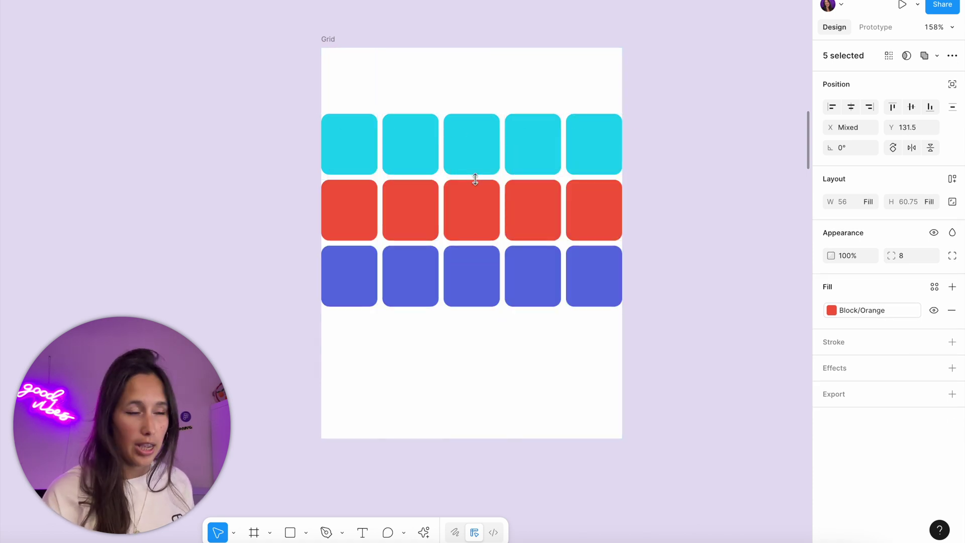
key(ctrl+z)
drag(493, 92, 503, 143)
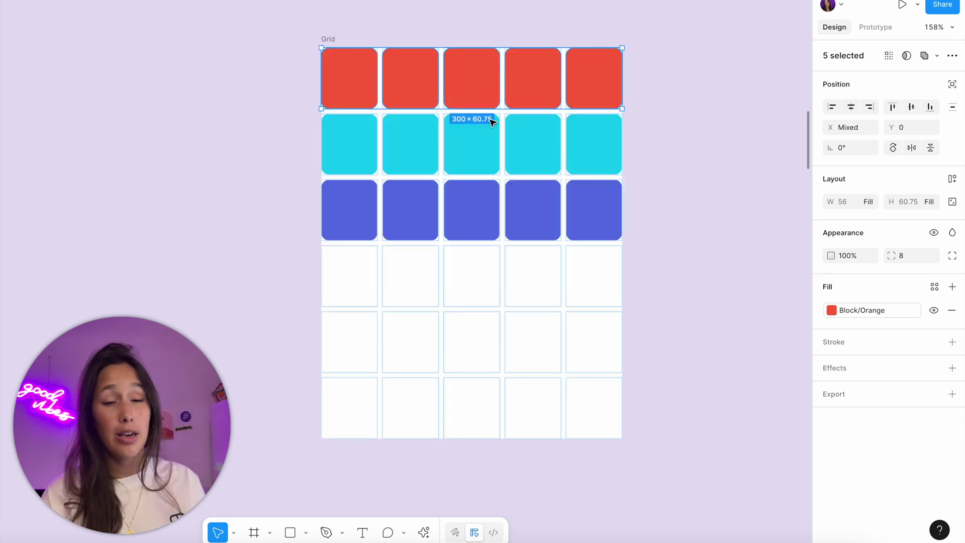
drag(491, 121, 424, 190)
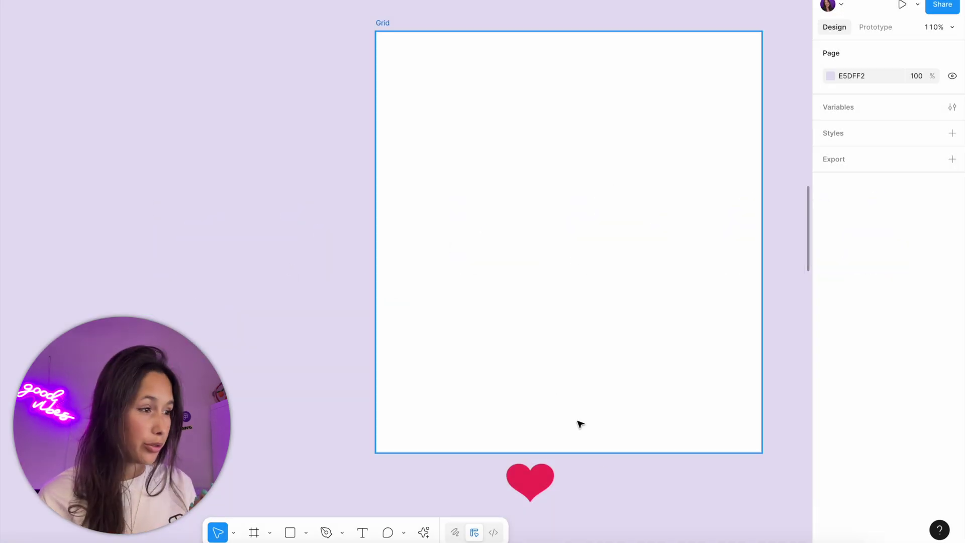
Step: Place the red heart in the first cell of the 2 × 2 Grid and shrink it to about 79 × 68
click(519, 487)
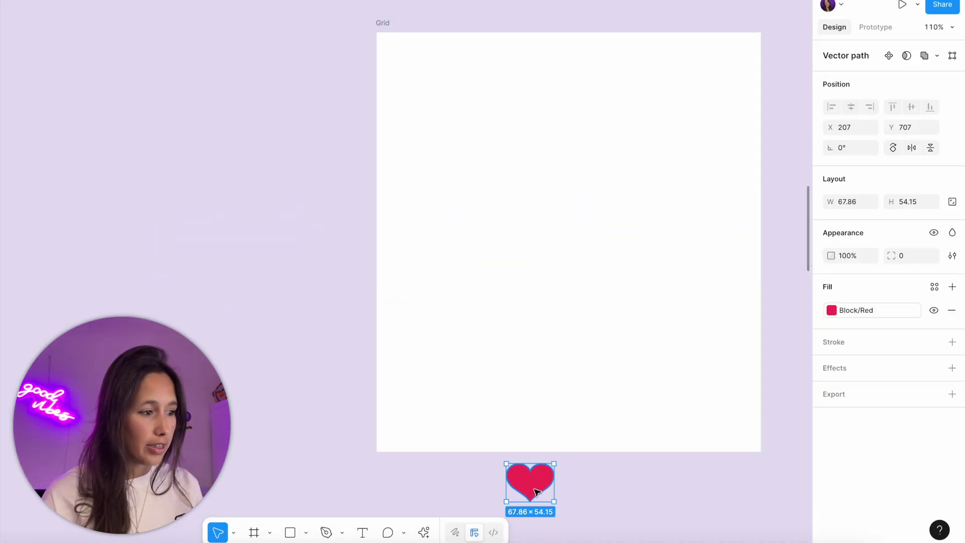
drag(536, 490, 461, 186)
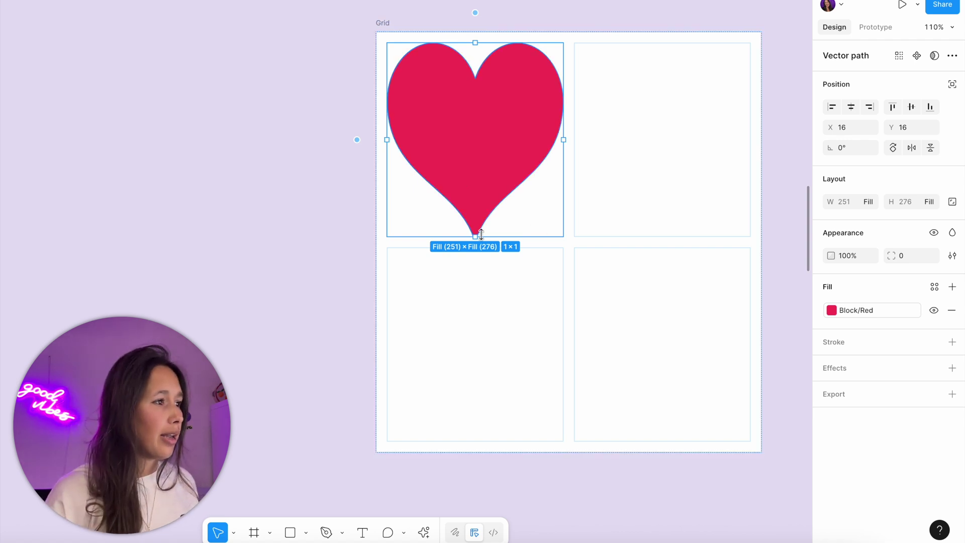
drag(479, 230, 477, 190)
drag(568, 190, 488, 182)
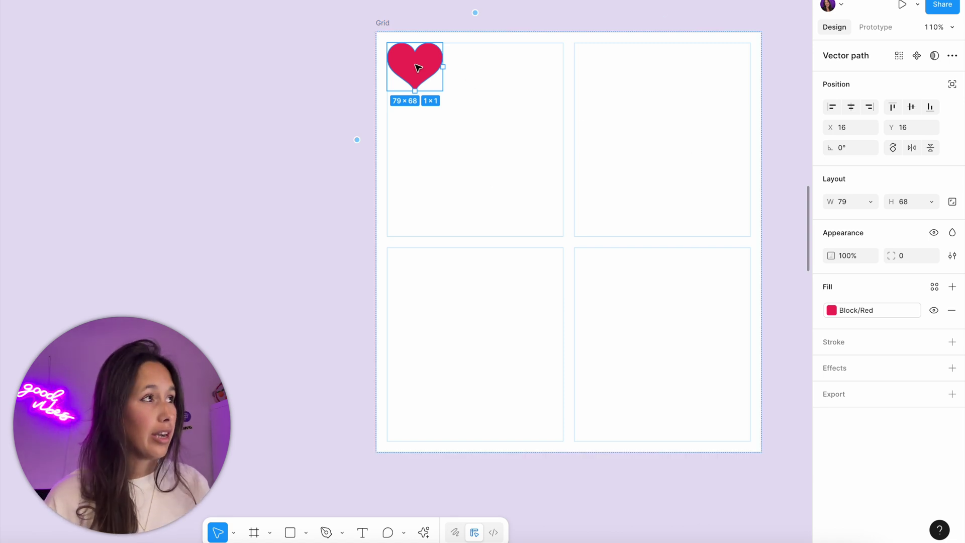
Step: Align the heart to the right edge of its cell, trying bottom alignment before centring it vertically
click(870, 108)
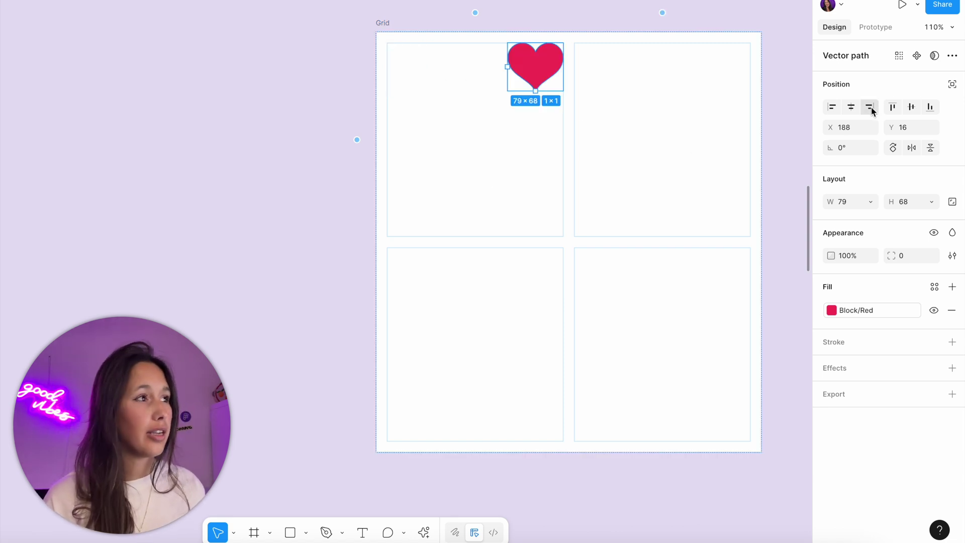
click(930, 107)
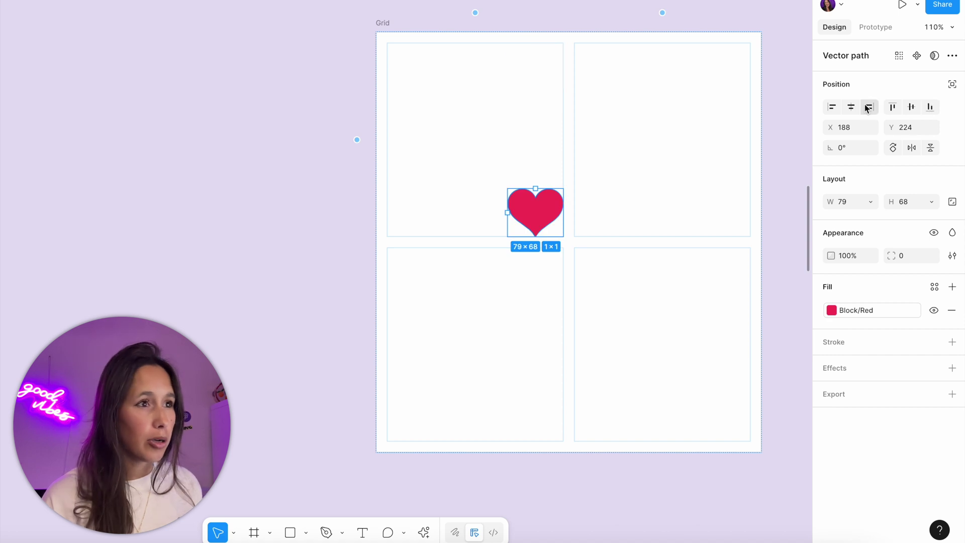
click(911, 108)
Step: Resize the heart's Grid frame, first wider and then narrower and slightly shorter, and check the heart's alignment in its cell
scroll(543, 110, down, 5)
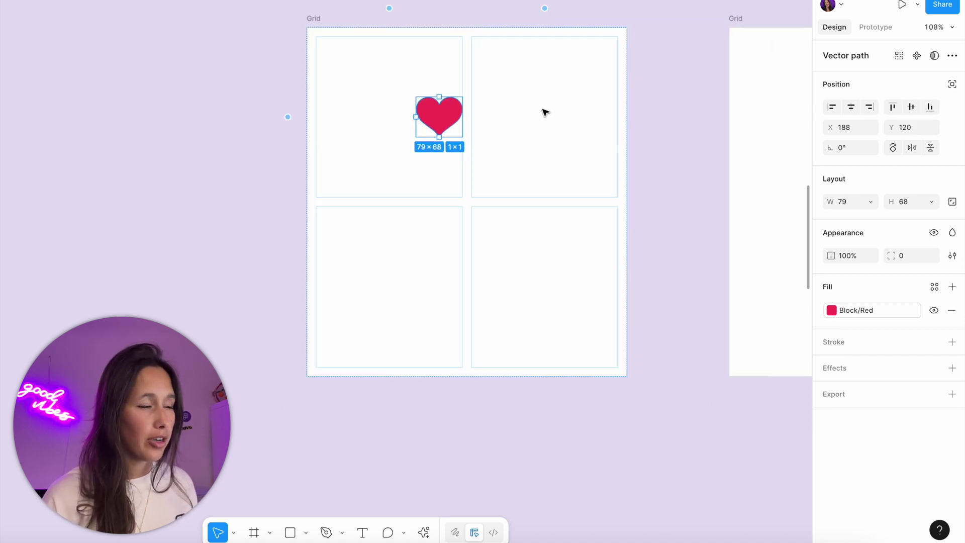
click(555, 119)
scroll(446, 97, up, 5)
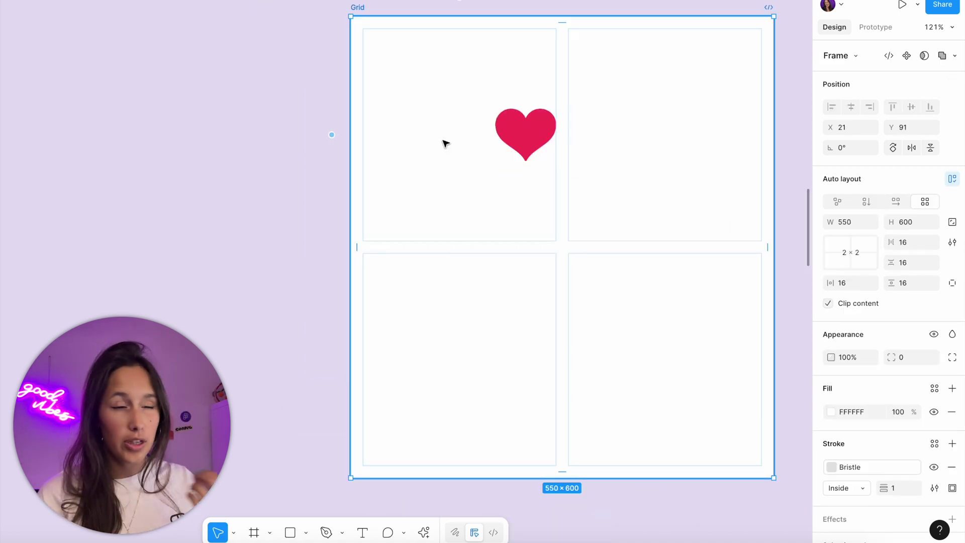
mouse_move(350, 181)
mouse_down()
mouse_move(82, 183)
mouse_move(342, 181)
mouse_up()
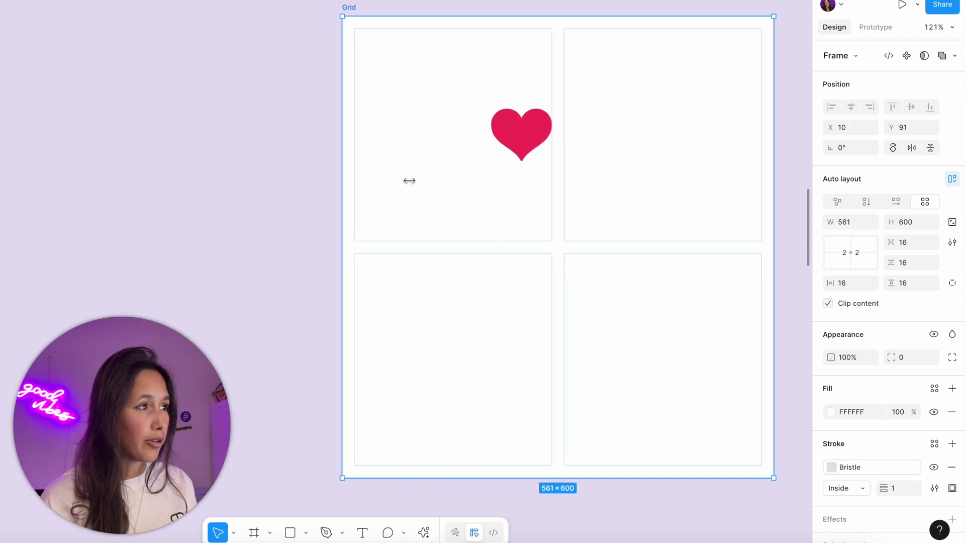
drag(410, 181, 367, 180)
mouse_move(553, 475)
mouse_down()
mouse_move(553, 254)
mouse_move(556, 475)
mouse_up()
click(520, 140)
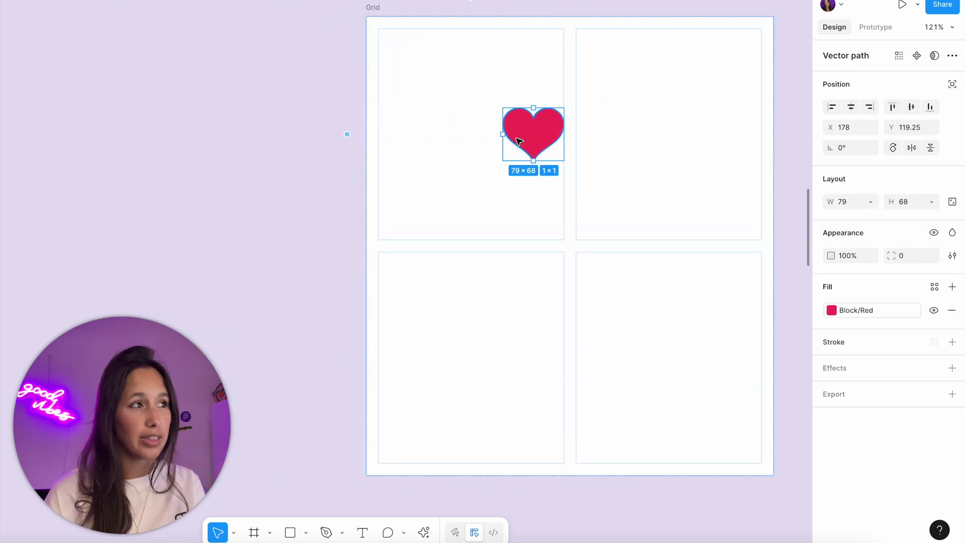
double_click(519, 141)
key(Escape)
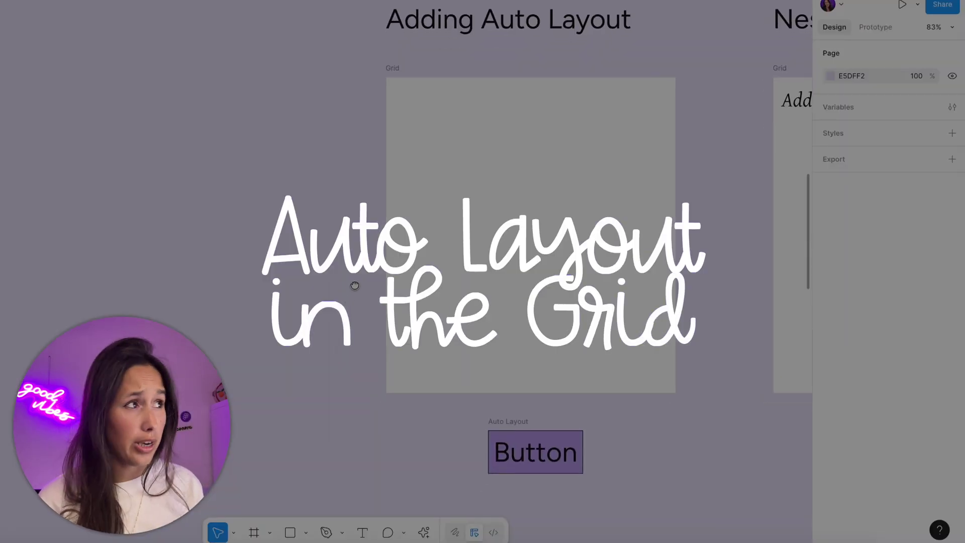
Step: Inspect the Button's auto layout frame and the empty Grid, and place the Button in the Grid's first cell
drag(354, 285, 390, 277)
click(544, 416)
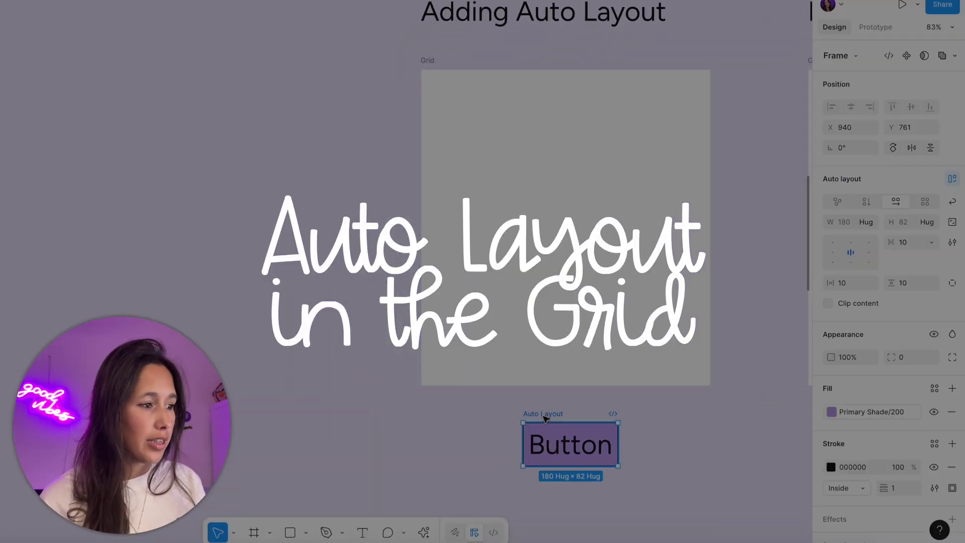
click(569, 442)
click(562, 415)
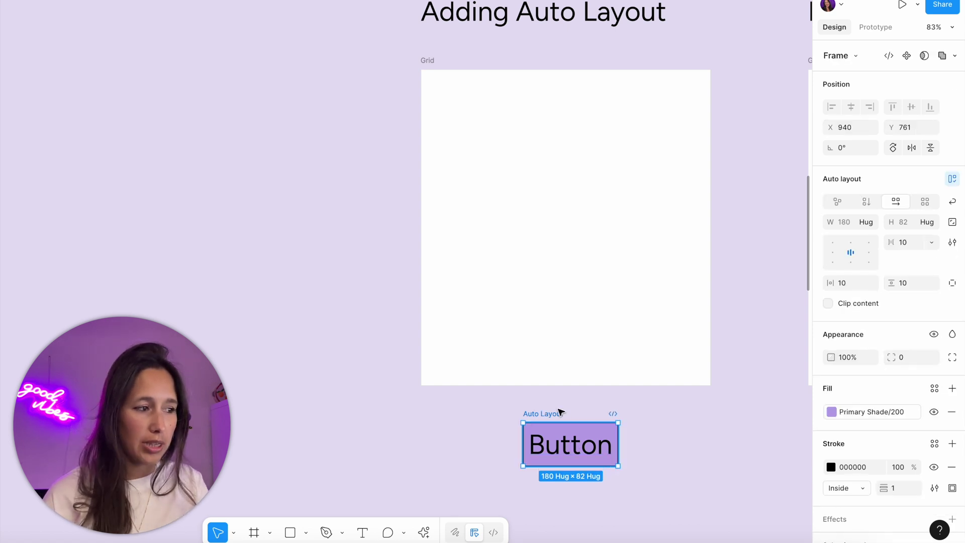
click(562, 247)
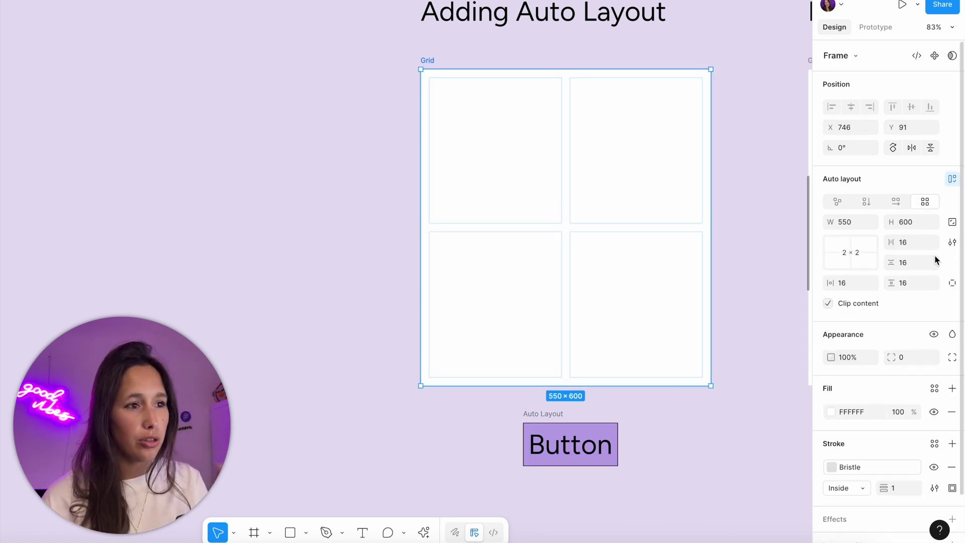
drag(555, 408, 492, 119)
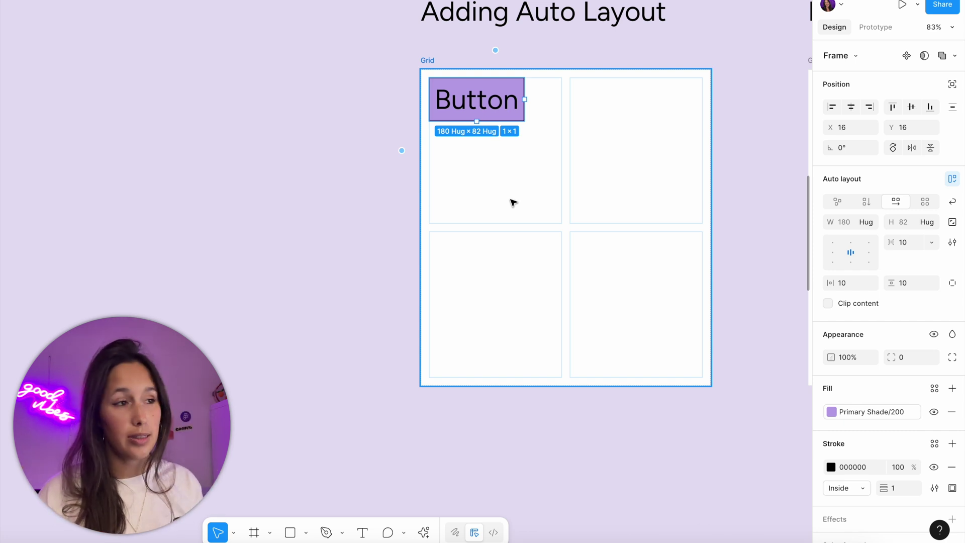
Step: Try setting the Button's width to Fill within its cell, and undo the change
click(870, 222)
click(874, 235)
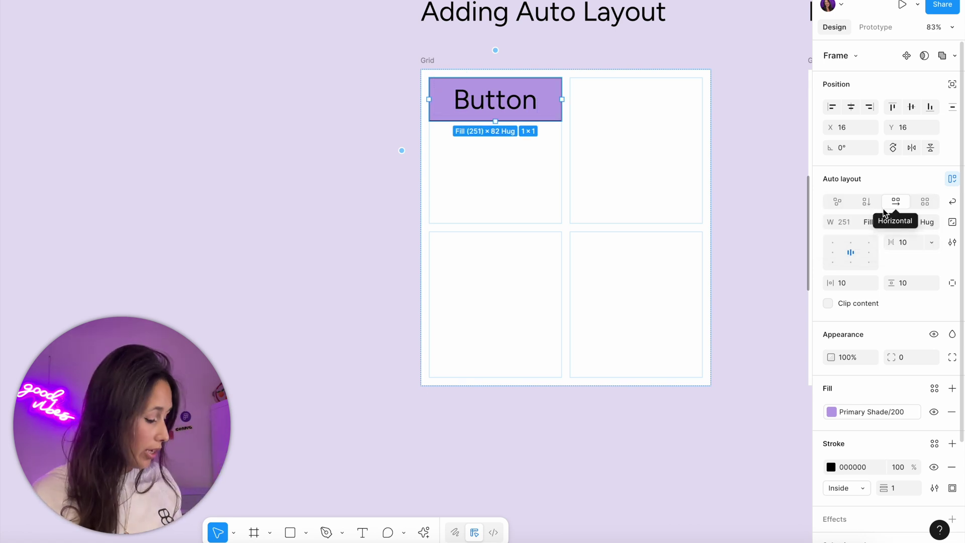
key(ctrl+z)
Step: Align the Button to the bottom and horizontal centre of its cell, and centre it vertically
click(508, 100)
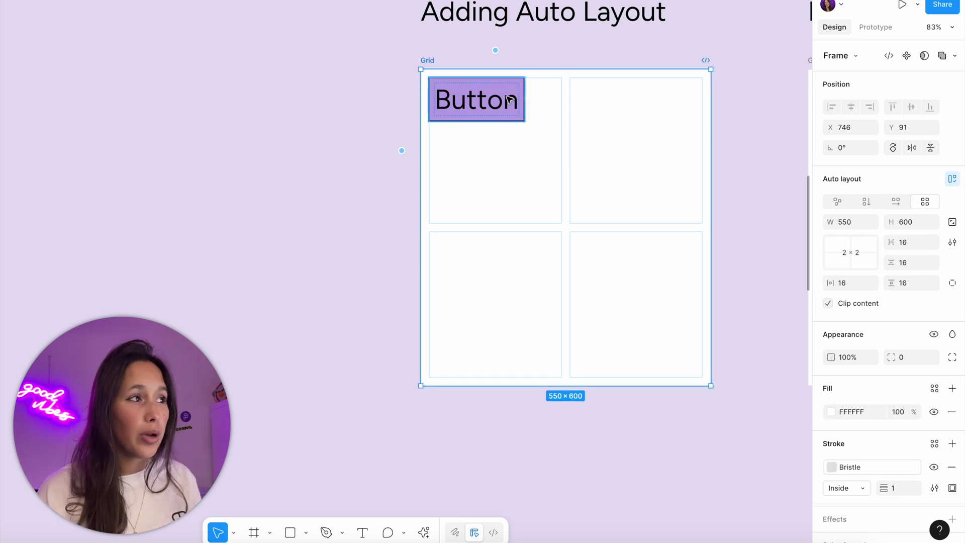
click(509, 99)
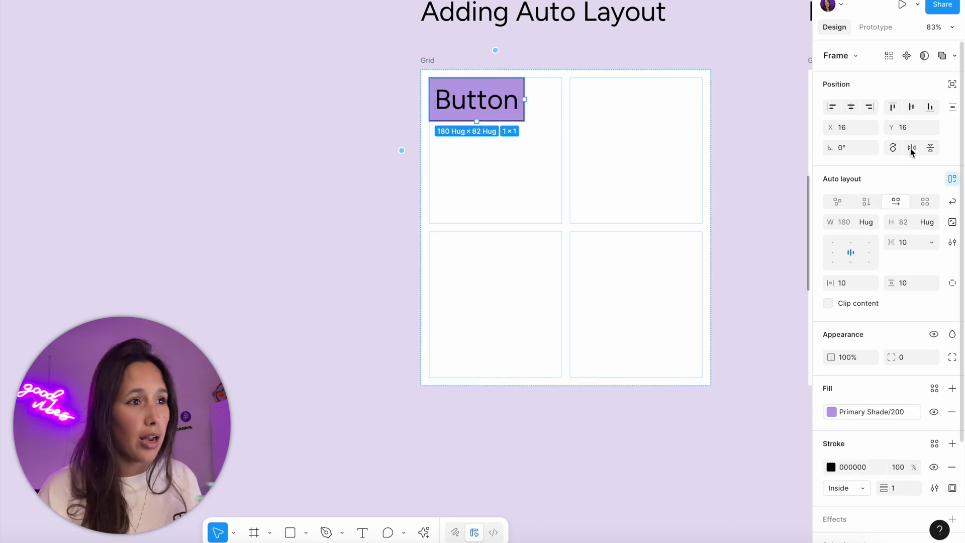
click(930, 107)
click(857, 110)
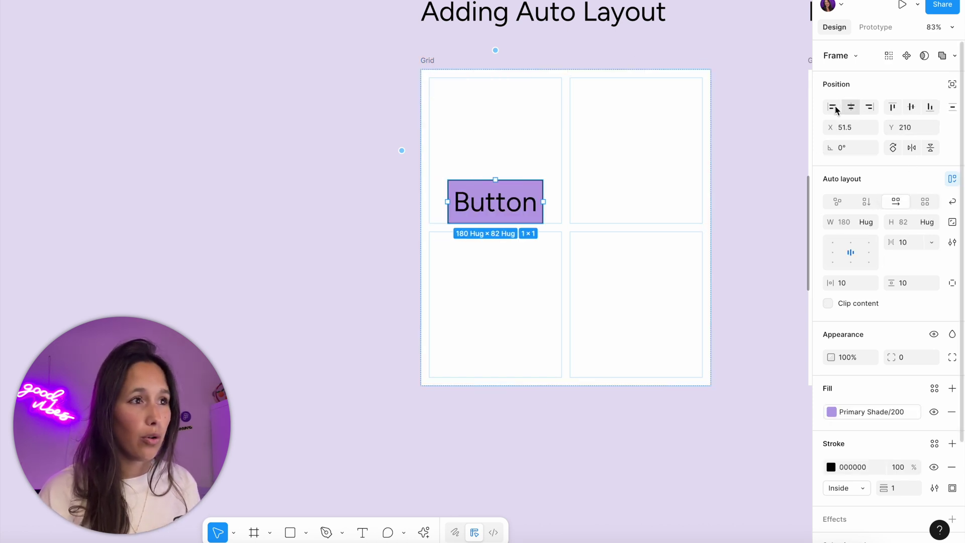
click(910, 109)
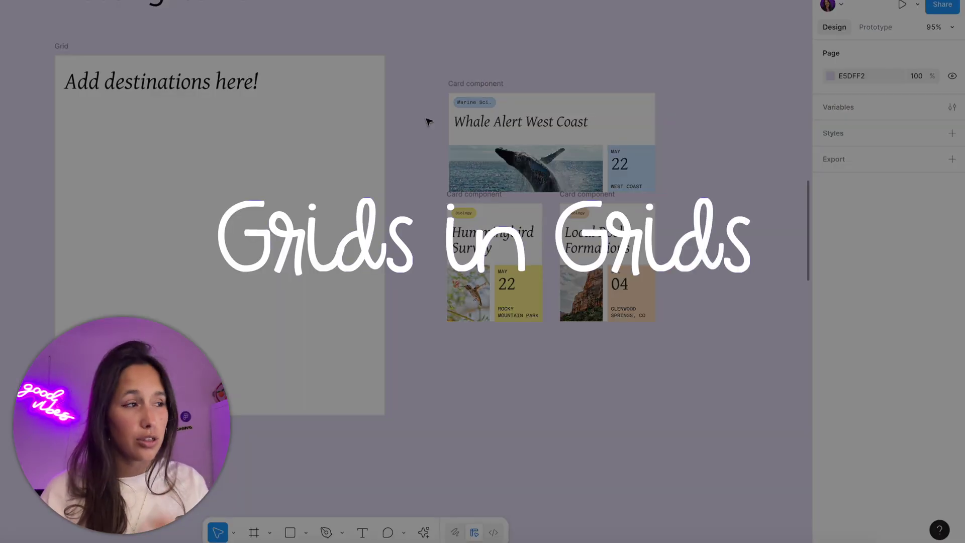
Step: Inspect the card grids, then try placing the Whale Alert West Coast card on either side beneath the Grid's heading, undoing each placement
click(463, 97)
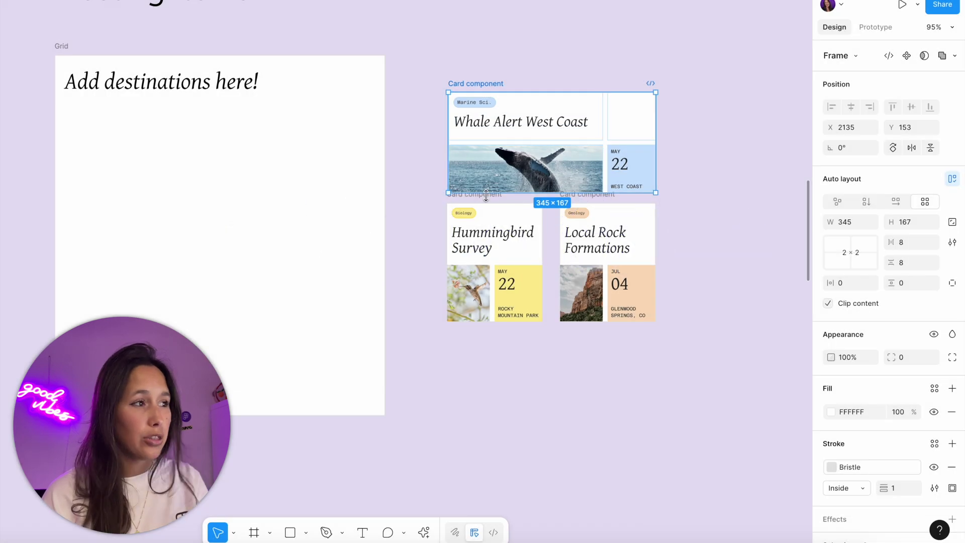
click(486, 208)
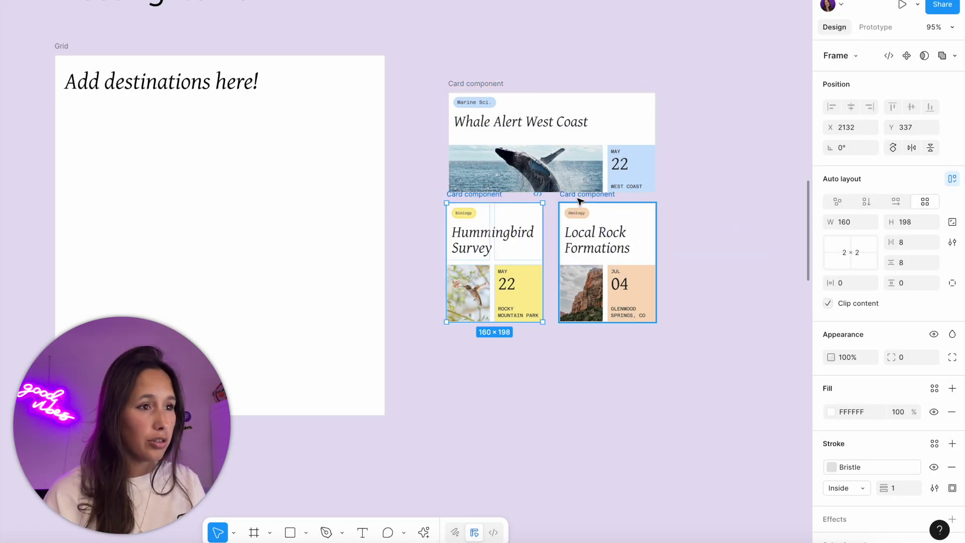
drag(480, 83, 107, 127)
scroll(115, 130, left, 3)
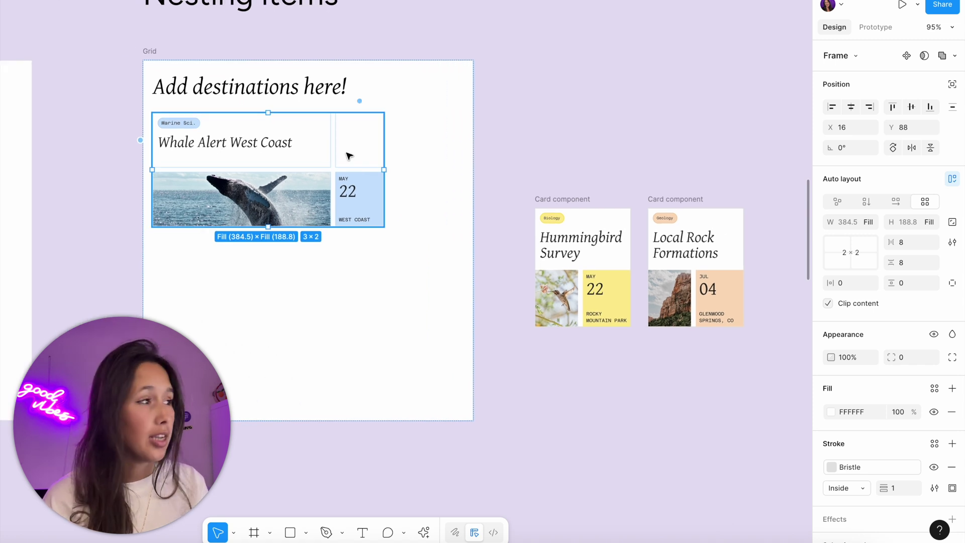
key(ctrl+z)
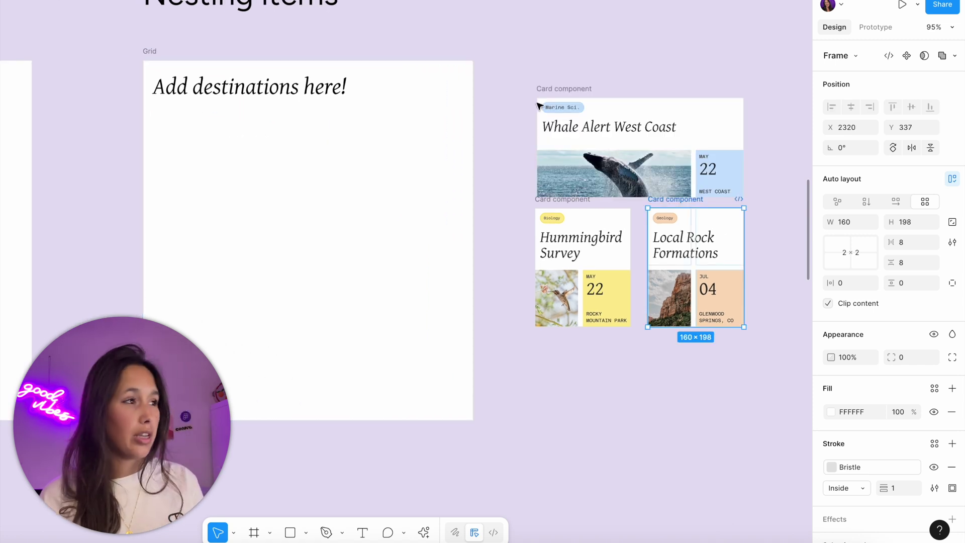
drag(565, 94, 359, 144)
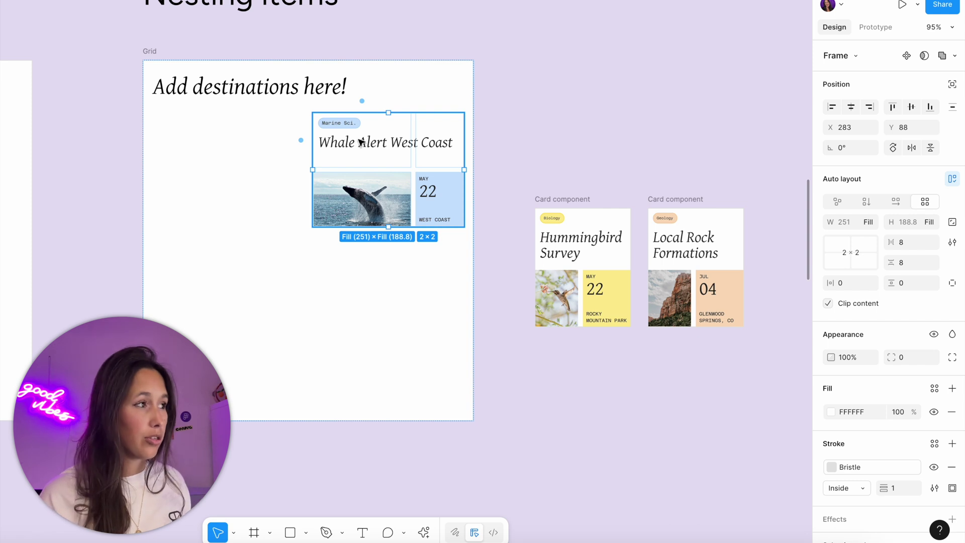
key(ctrl+z)
Step: Place the Whale Alert West Coast card beneath the Grid's heading and stretch it to span 4 × 2 cells
drag(525, 103, 201, 131)
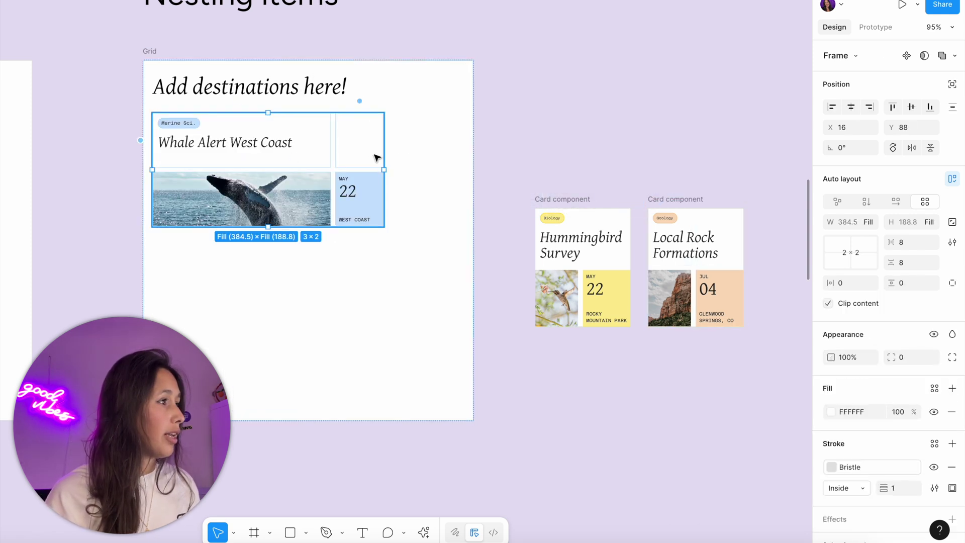
drag(384, 154, 462, 154)
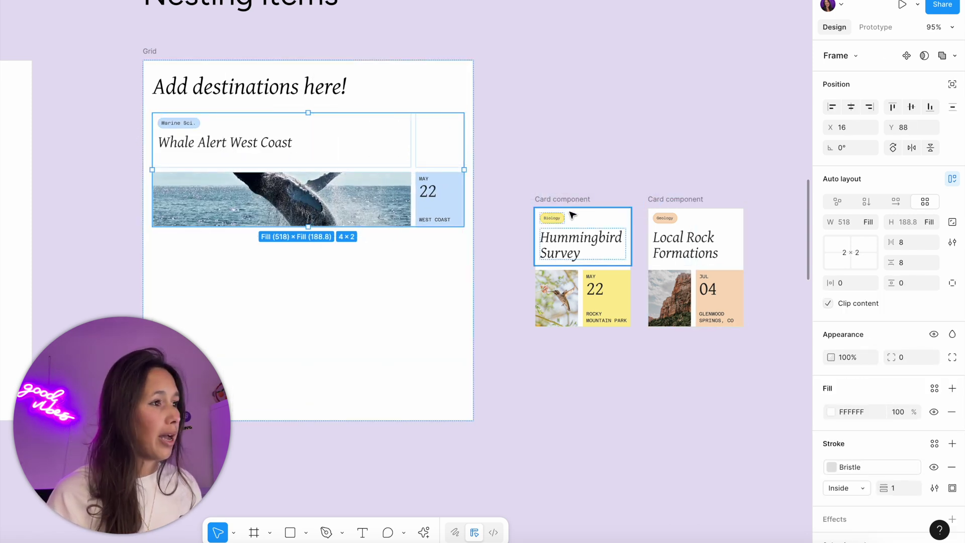
Step: Place the Hummingbird Survey card beneath the Whale Alert West Coast card and stretch it to span 2 × 3 cells
drag(562, 199, 197, 255)
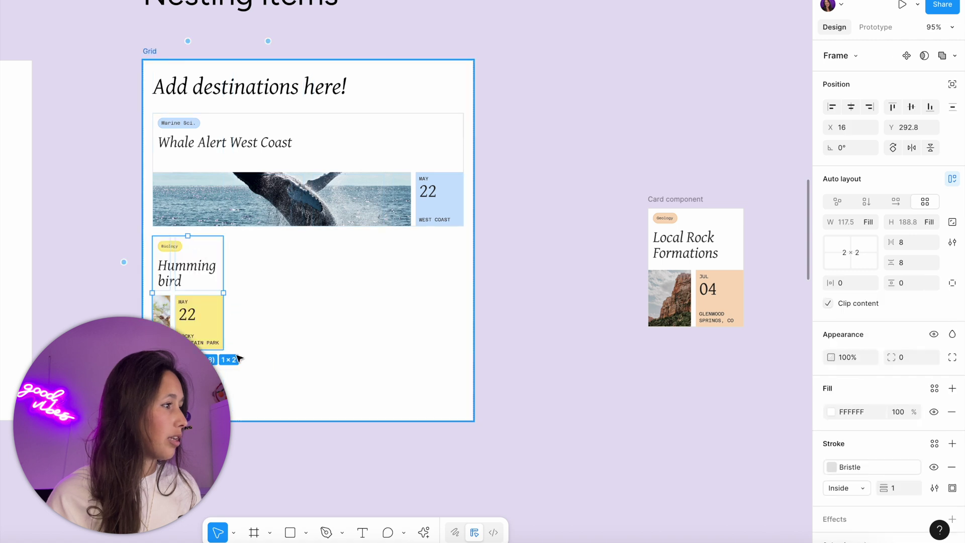
drag(224, 293, 304, 293)
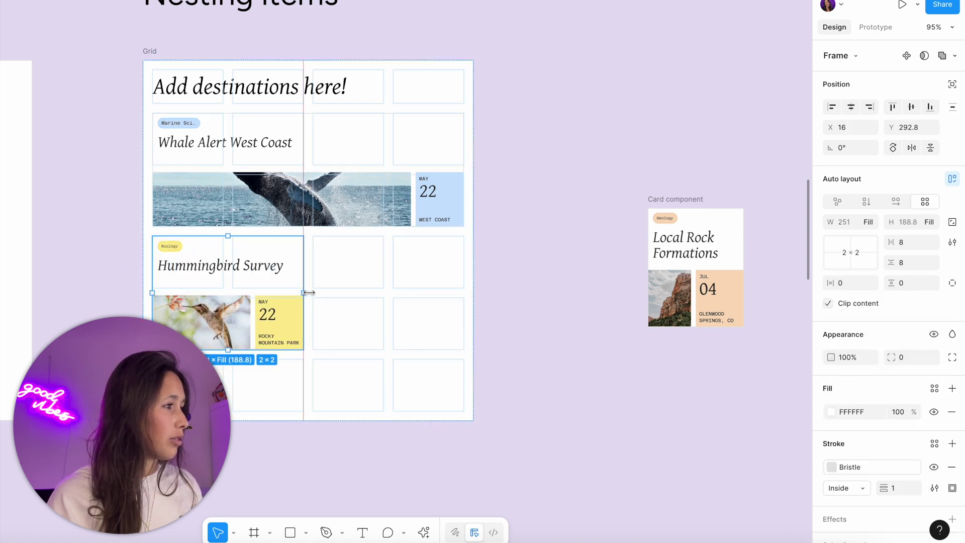
drag(228, 350, 230, 410)
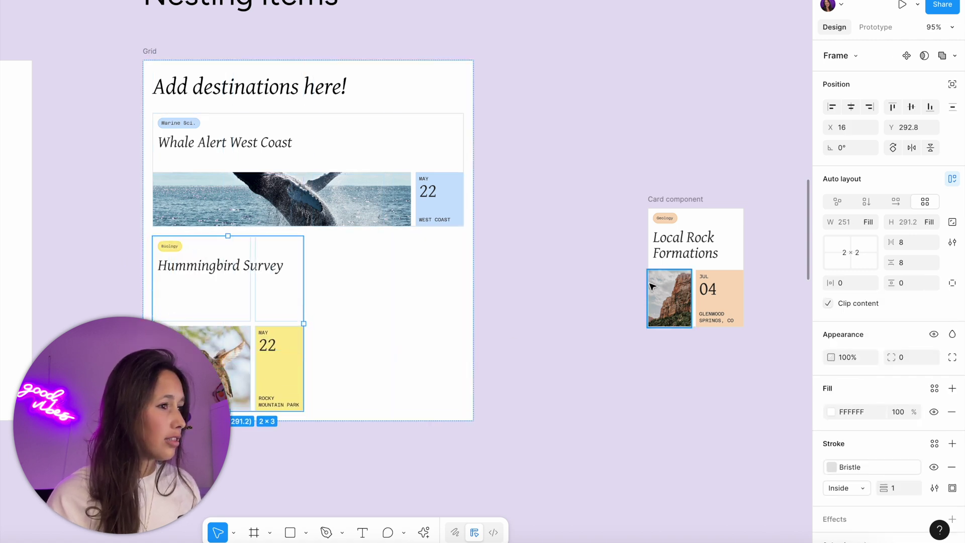
Step: Place the Local Rock Formations card in the Grid's empty cells beside the Hummingbird Survey card
drag(657, 199, 374, 253)
drag(390, 292, 649, 270)
click(536, 282)
click(156, 56)
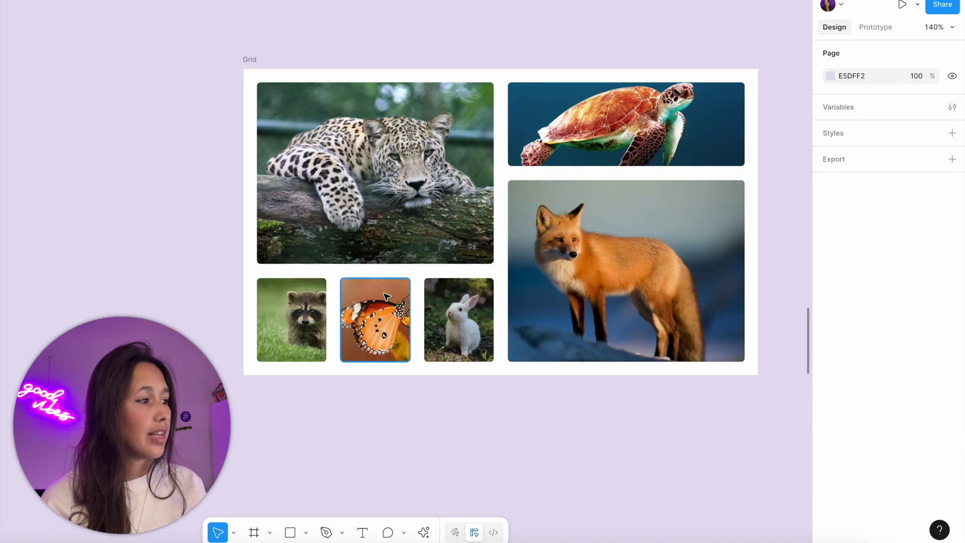
Step: Widen the butterfly image's column in the animal photo Grid to about 173
click(387, 296)
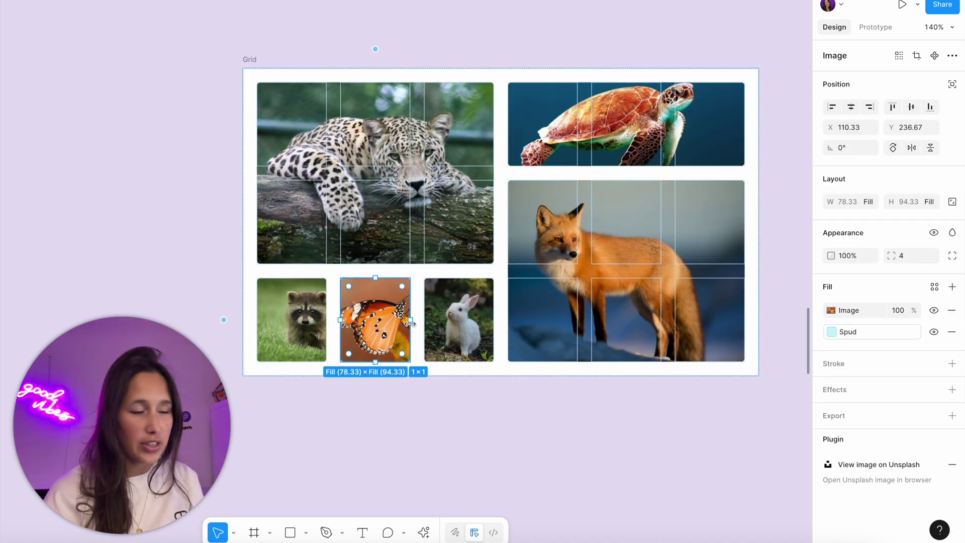
mouse_move(410, 323)
mouse_down()
mouse_move(423, 324)
mouse_move(412, 325)
mouse_up()
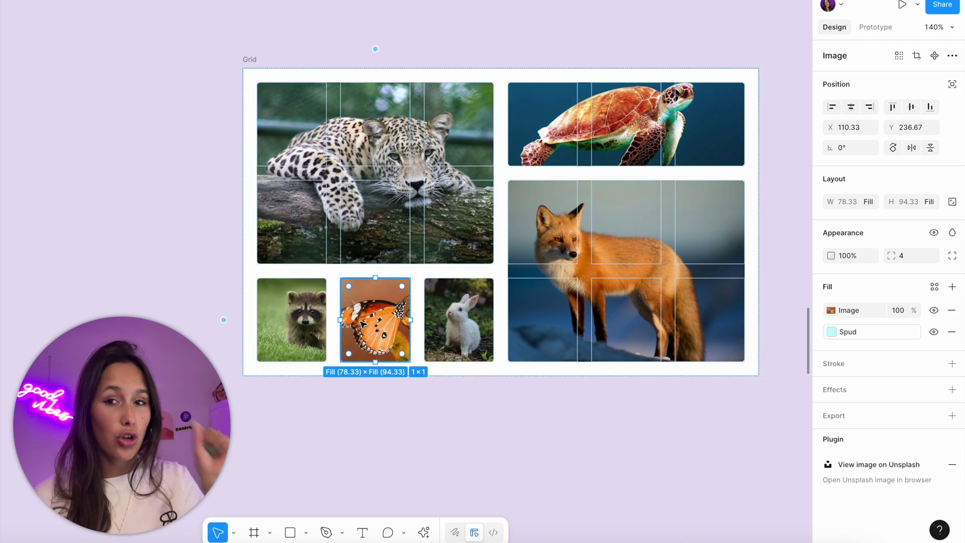
click(384, 49)
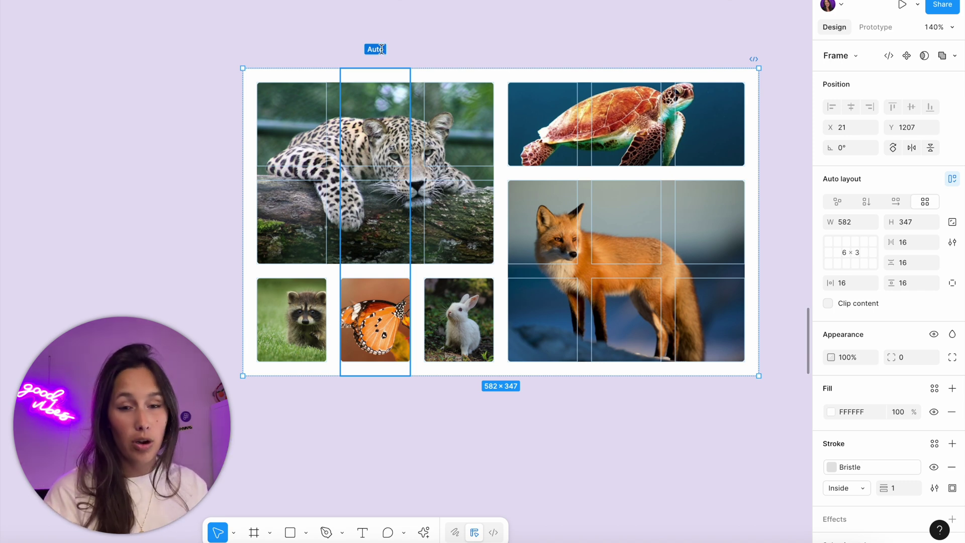
drag(411, 139, 422, 79)
click(409, 401)
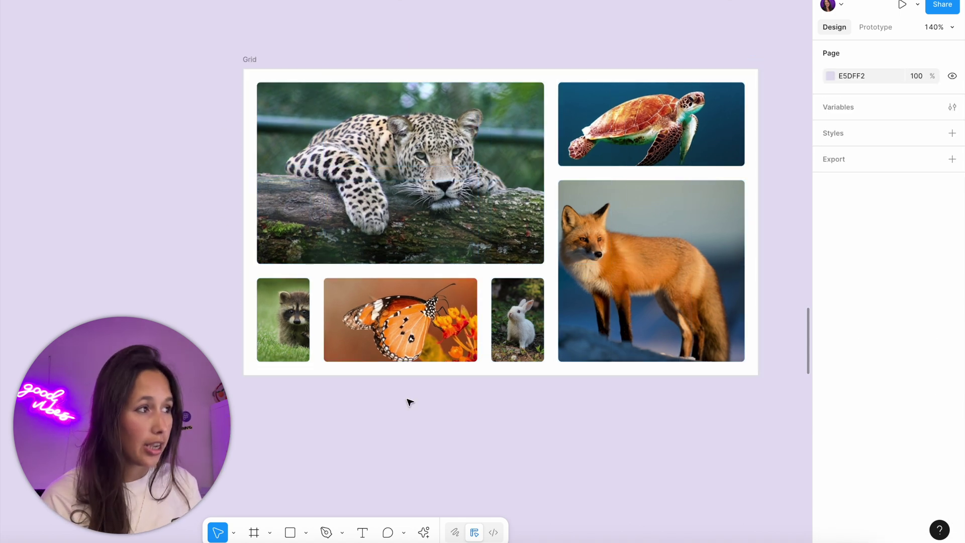
Step: Inspect how the leopard, butterfly, rabbit and raccoon images fill their cells around the widened column
click(407, 169)
click(422, 311)
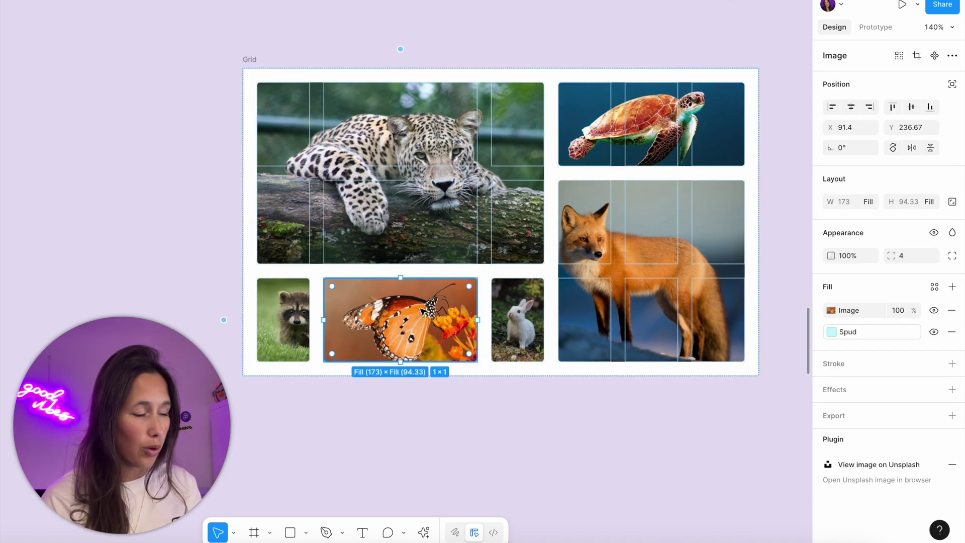
click(431, 227)
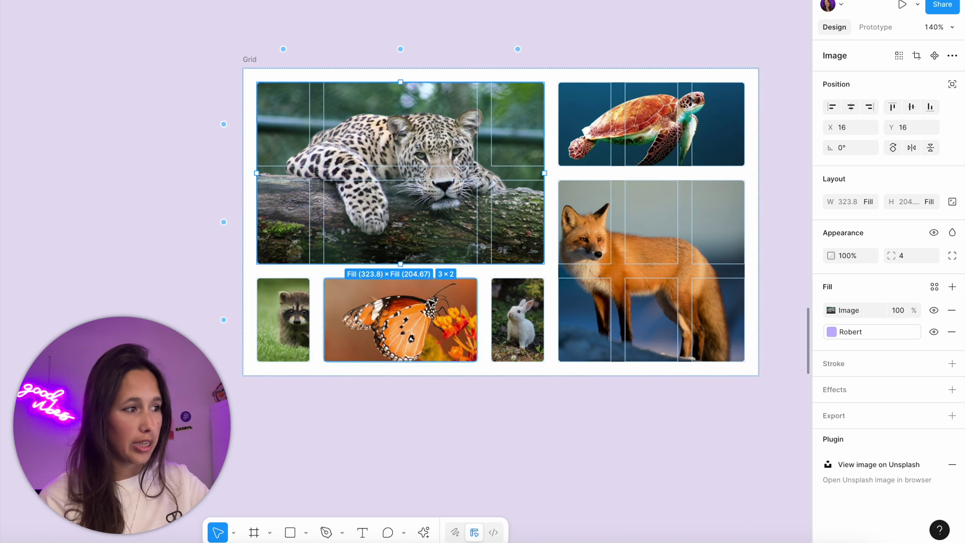
click(431, 304)
click(509, 307)
click(285, 308)
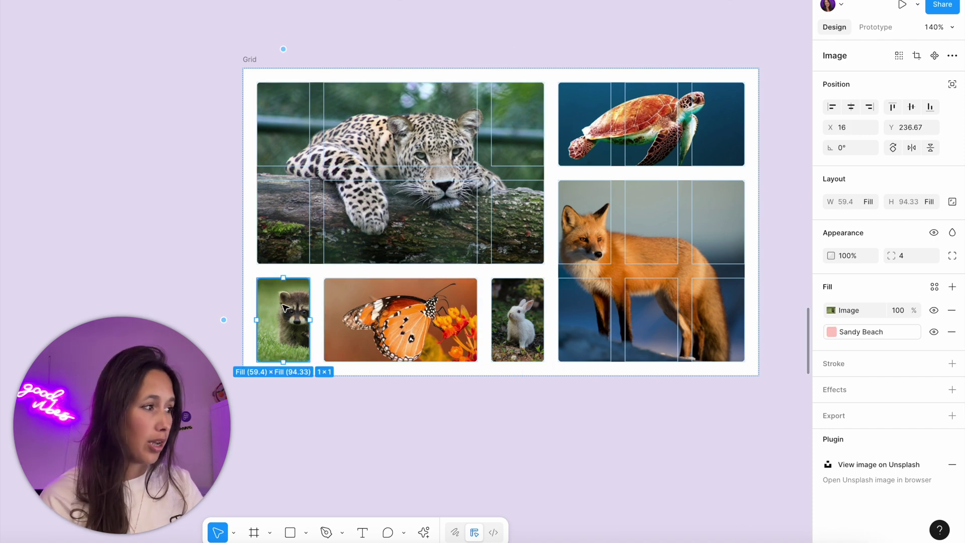
click(382, 298)
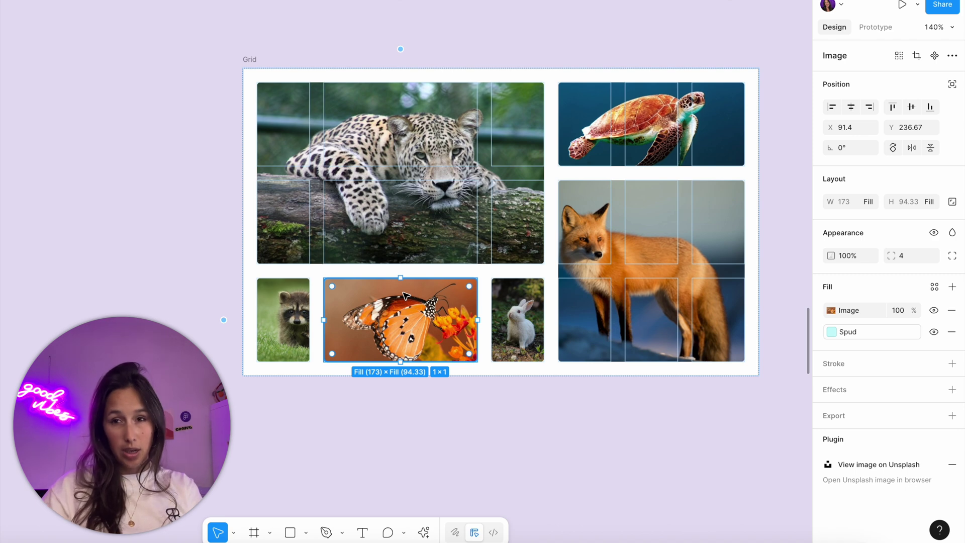
Step: Set the height of the photo Grid's first row to 200
click(223, 124)
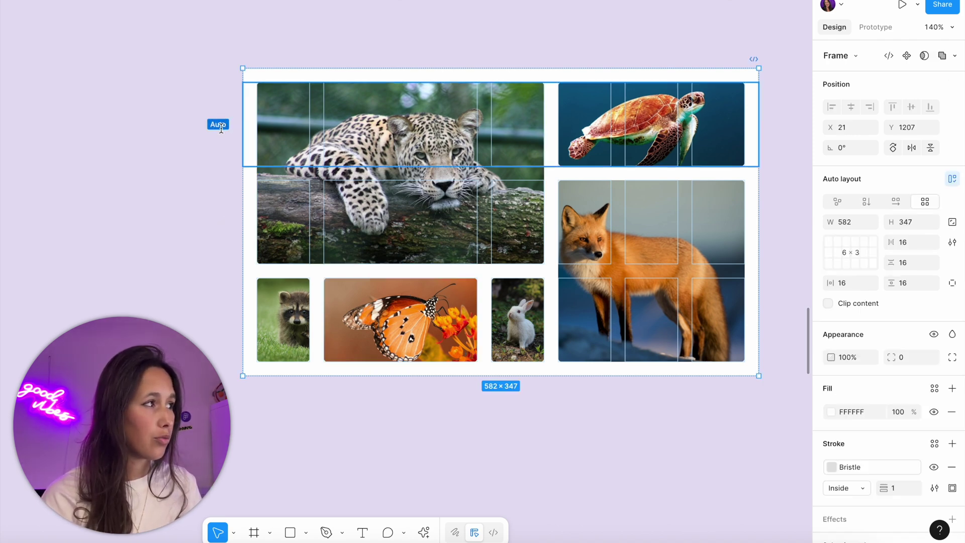
click(220, 125)
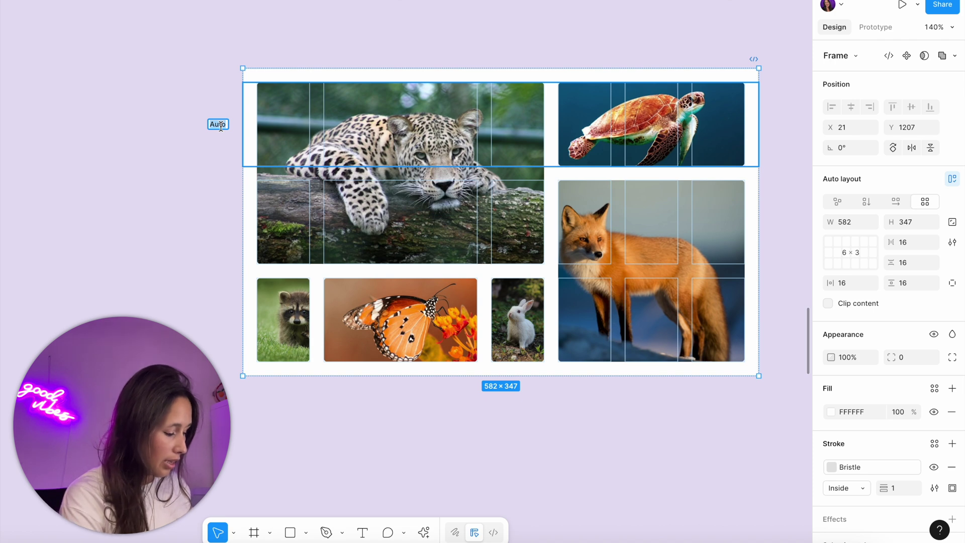
text(200)
key(Return)
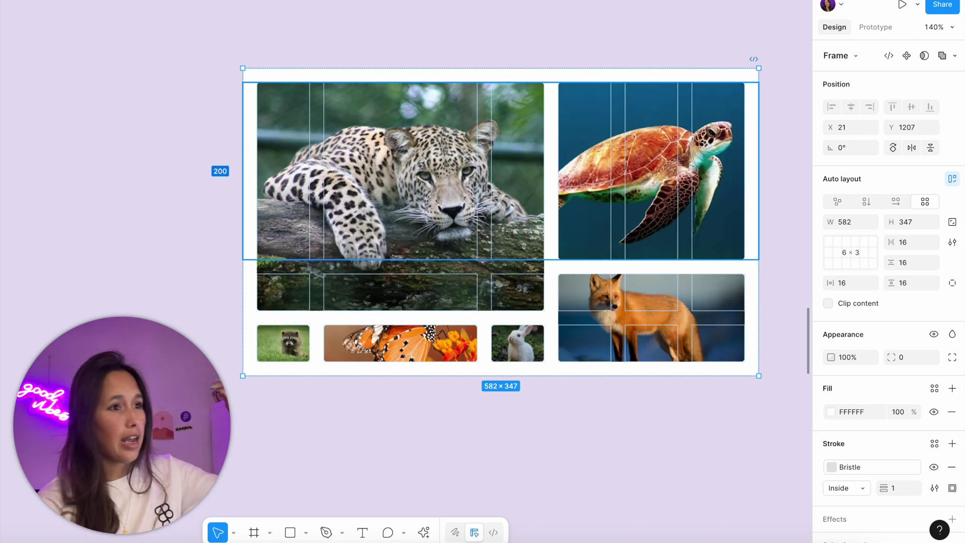
click(697, 147)
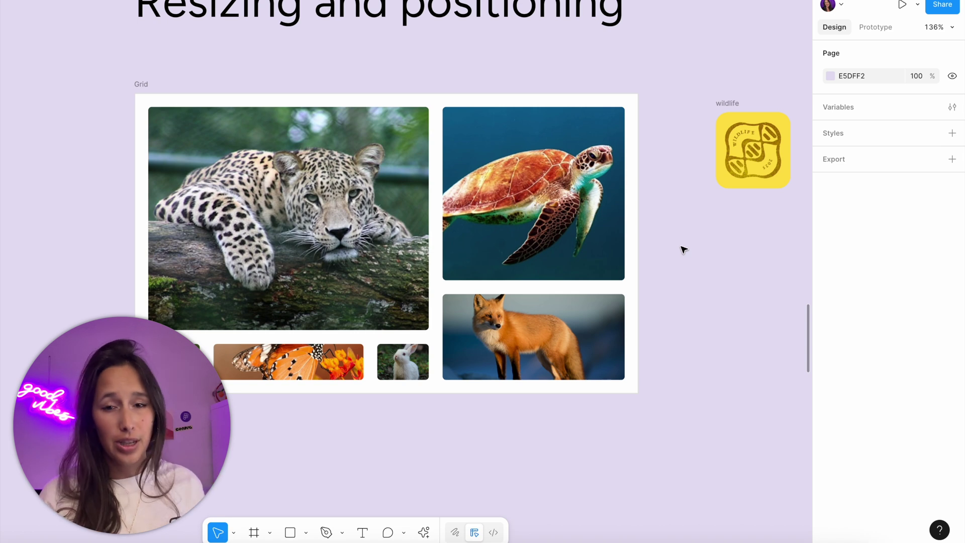
Step: Try placing the wildlife badge in a cell of the photo Grid's first row, and undo the placement
click(743, 103)
drag(753, 150, 460, 185)
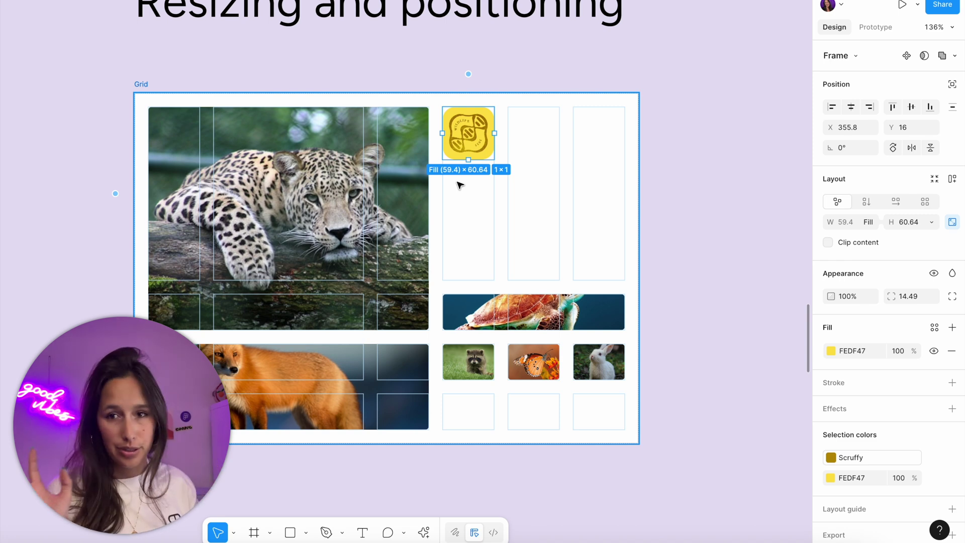
key(ctrl+z)
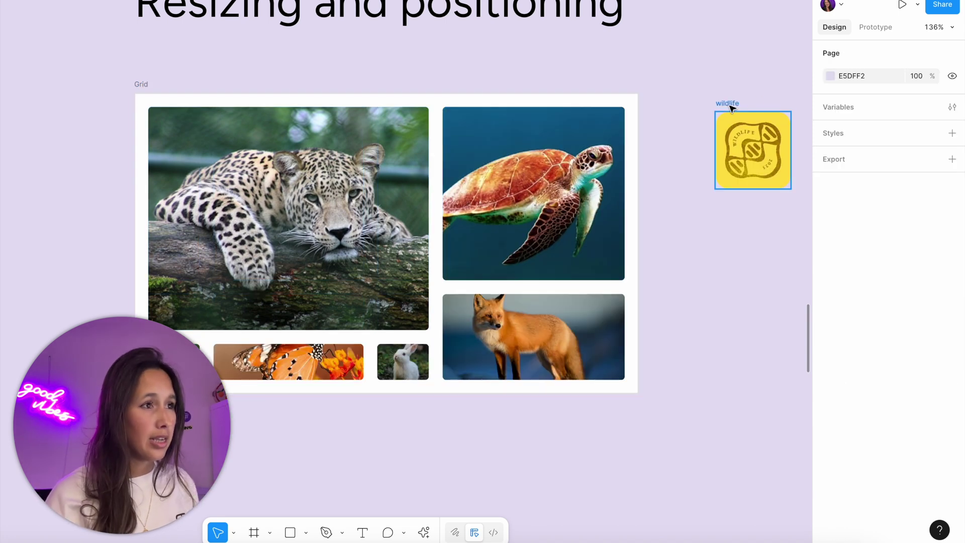
Step: Place the wildlife badge over the photo Grid with absolute positioning and centre it vertically and horizontally
click(731, 106)
drag(731, 107, 446, 147)
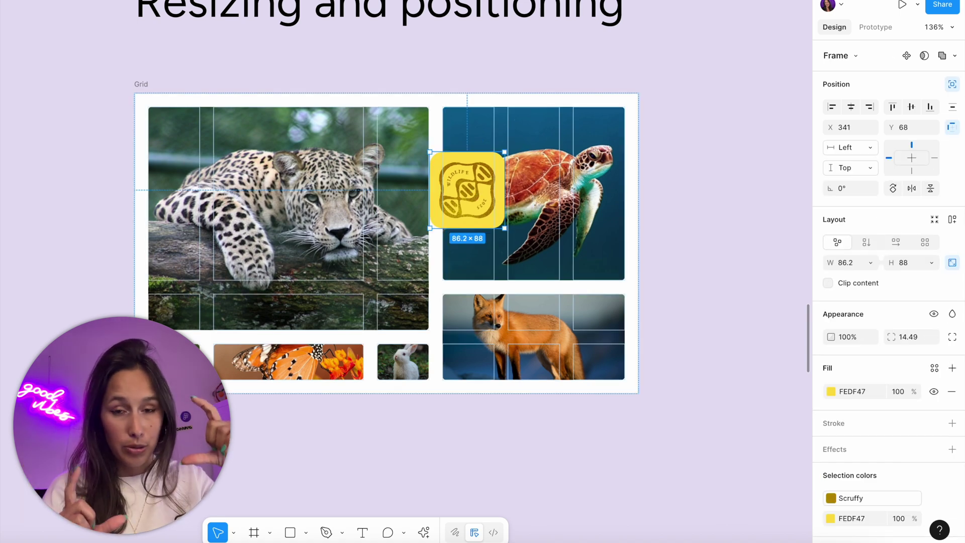
click(911, 106)
click(855, 110)
click(675, 124)
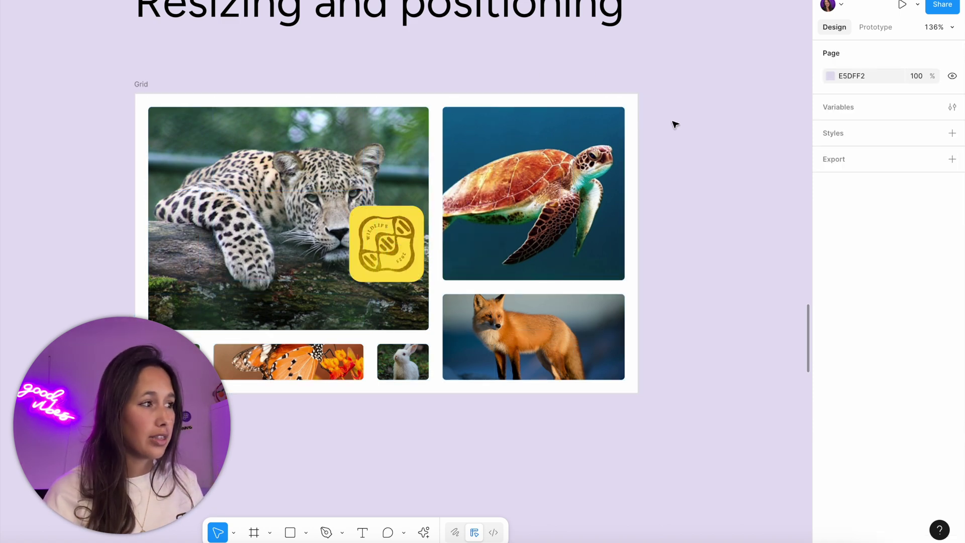
Step: Resize the photo Grid to about 535 × 387
click(141, 85)
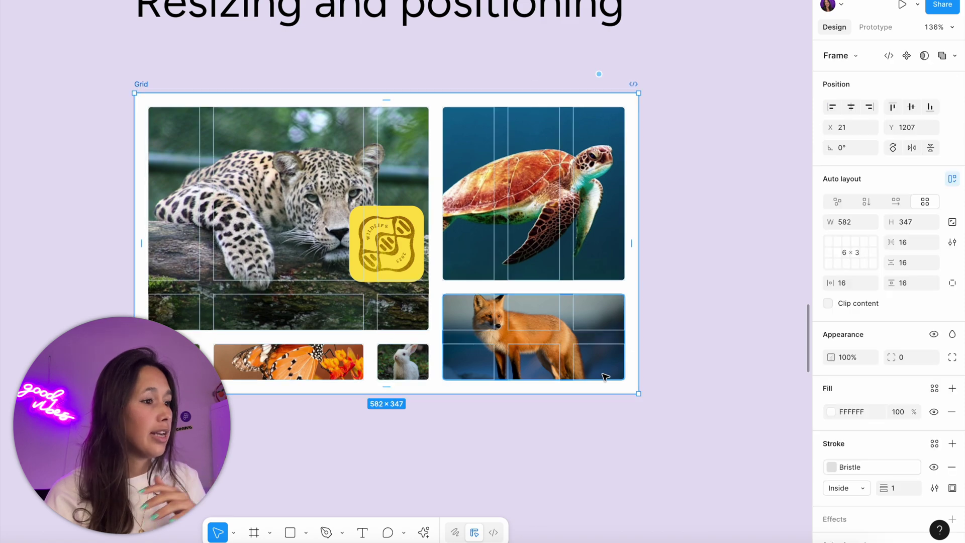
drag(656, 412, 599, 429)
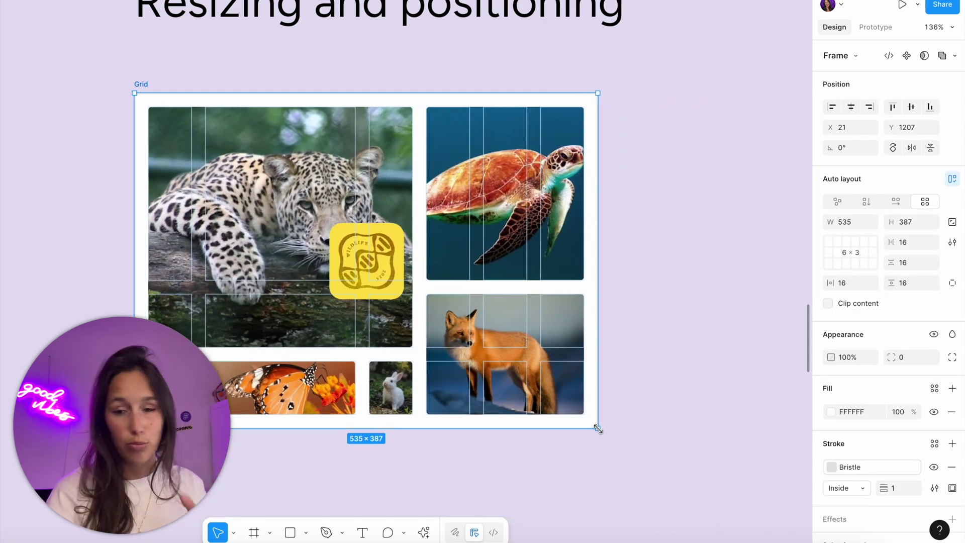
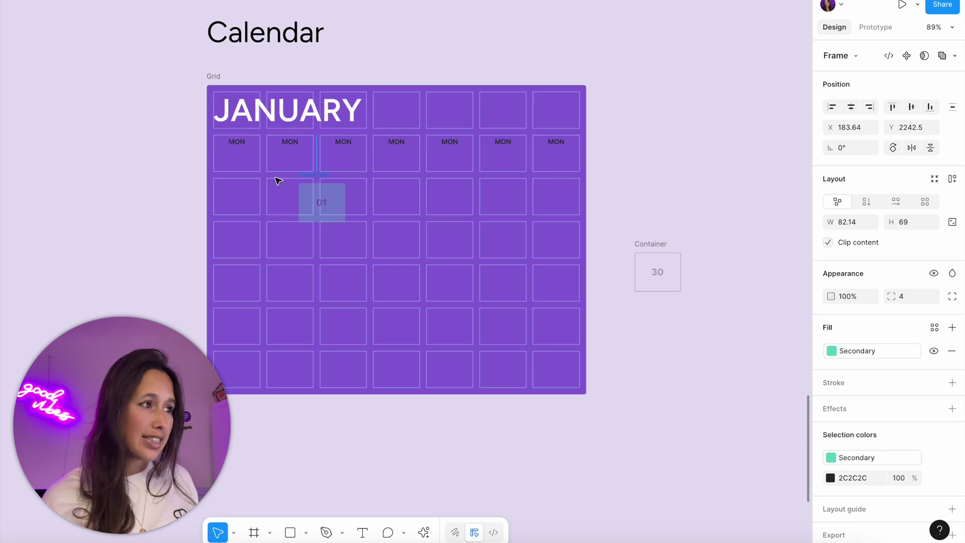
Step: Duplicate the 01 date tile repeatedly to fill five rows of seven cells beneath the calendar's weekday labels
key(ctrl+d)
key(ctrl+d)
key(ctrl+d)
key(ctrl+d)
key(ctrl+d)
key(ctrl+d)
key(ctrl+d)
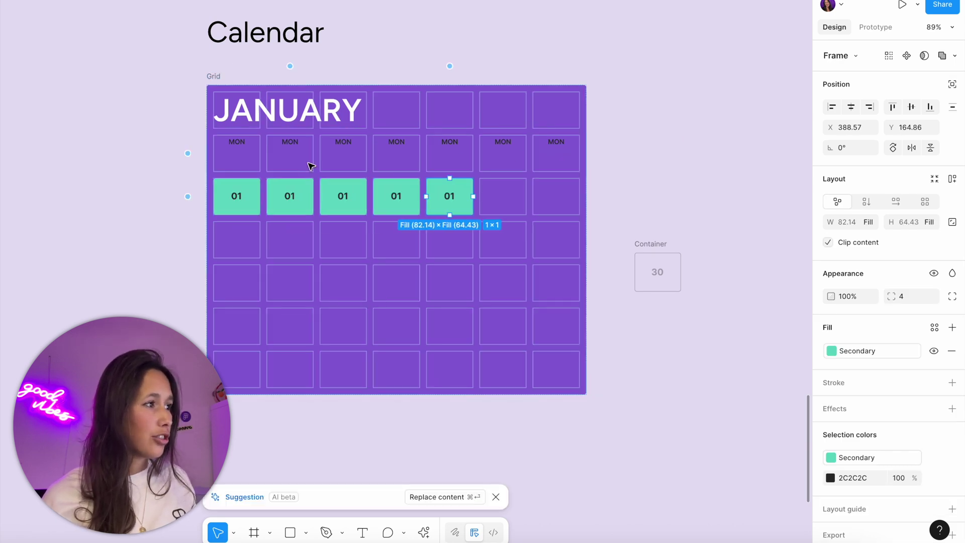
key(ctrl+d)
key(ctrl+d)
key(ctrl+d)
key(ctrl+d)
key(ctrl+d)
key(ctrl+d)
key(ctrl+d)
key(ctrl+d)
key(ctrl+d)
key(ctrl+d)
key(ctrl+d)
key(ctrl+d)
key(ctrl+d)
key(ctrl+d)
key(ctrl+d)
key(ctrl+d)
key(ctrl+d)
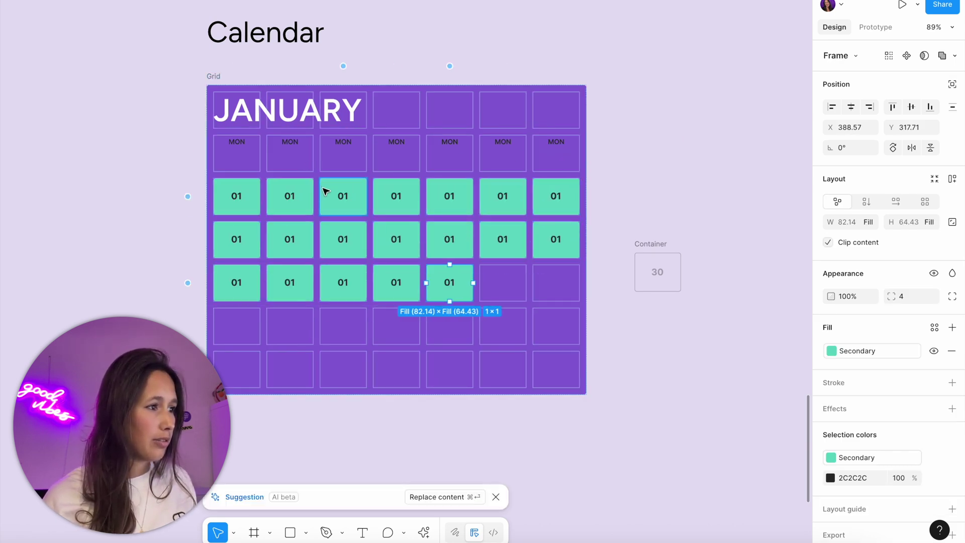
key(ctrl+d)
key(ctrl+d)
key(ctrl+d)
key(ctrl+d)
key(ctrl+d)
key(ctrl+d)
key(ctrl+d)
key(ctrl+d)
key(ctrl+d)
key(ctrl+d)
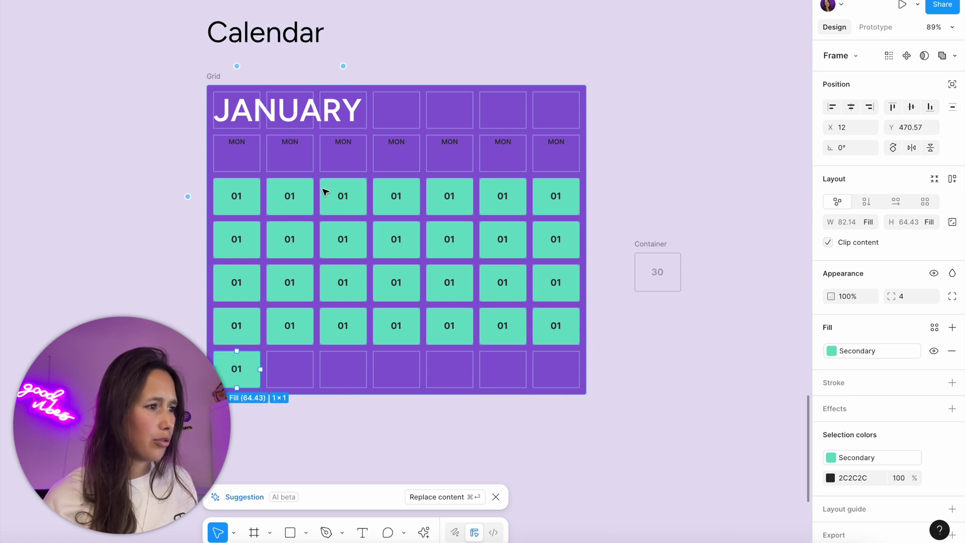
key(ctrl+d)
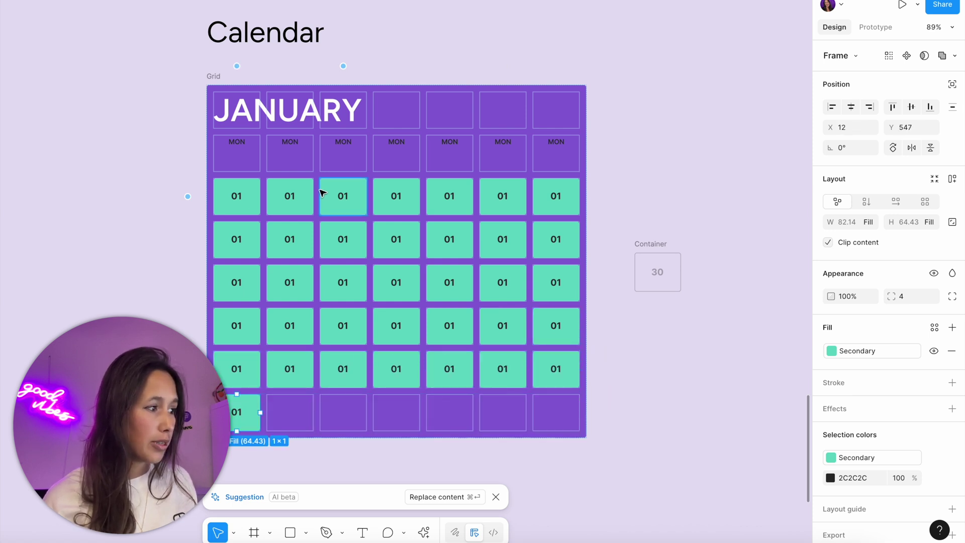
Step: Delete the surplus tile in the sixth date row and number the date tiles 01 to 35 with the suggested Replace content
key(Delete)
click(464, 495)
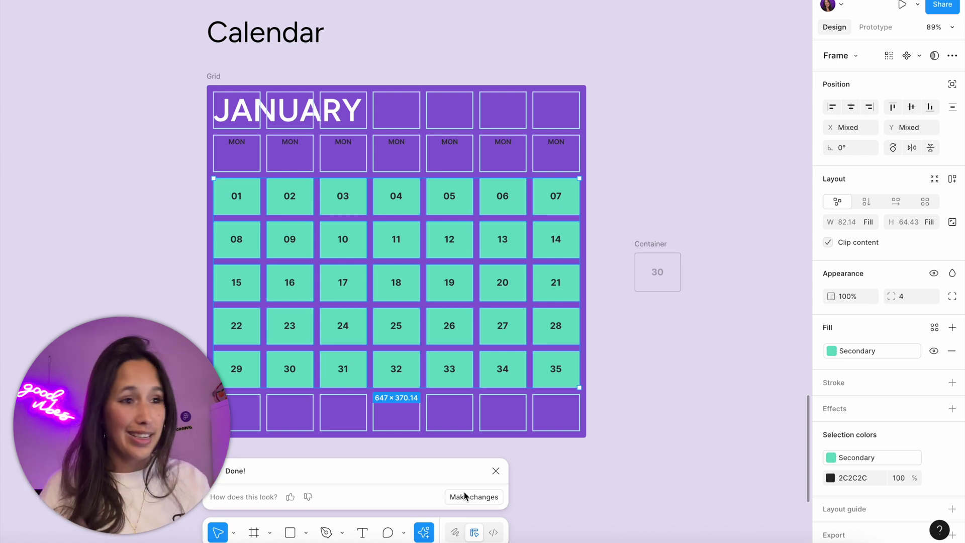
Step: Reduce the calendar Grid to 7 × 7 cells and shorten the frame's height so the date tiles become more compact
click(560, 414)
click(562, 417)
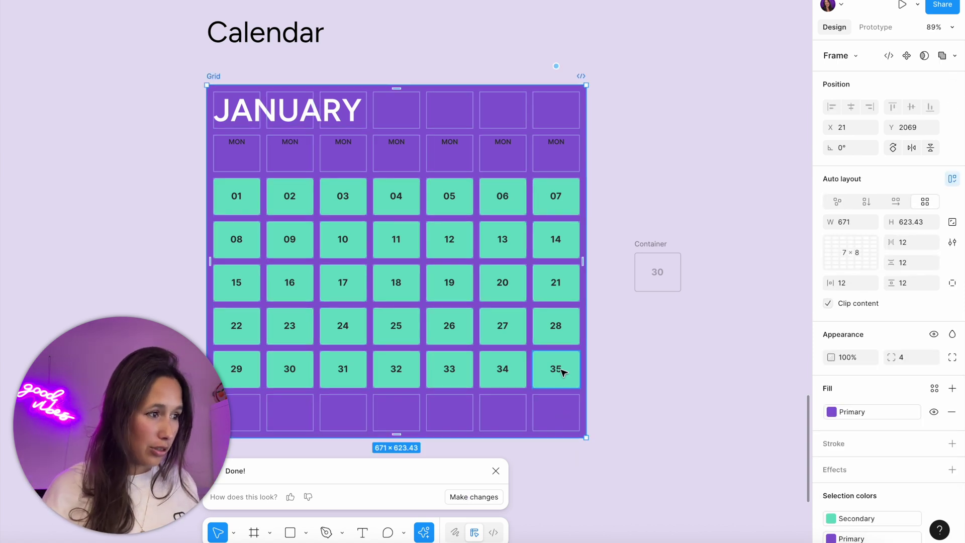
click(850, 252)
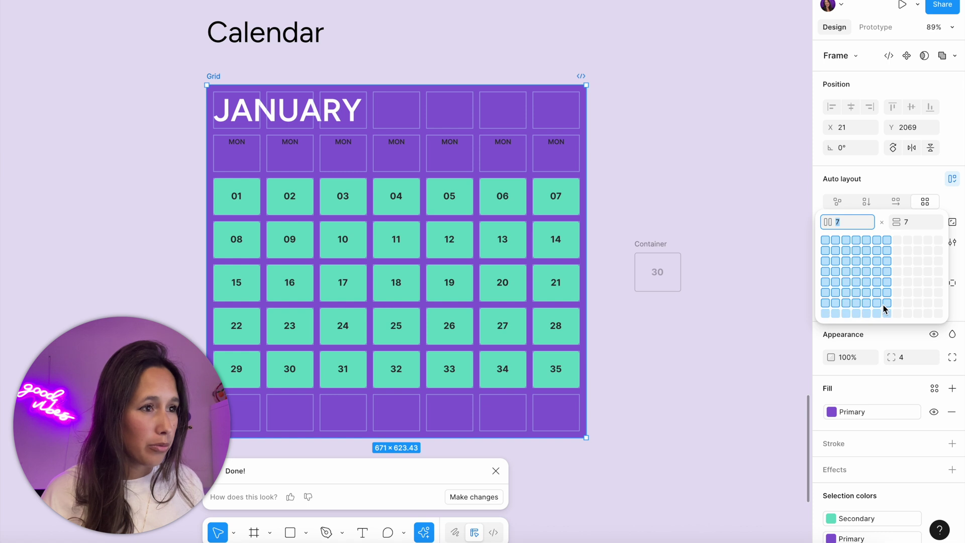
click(884, 305)
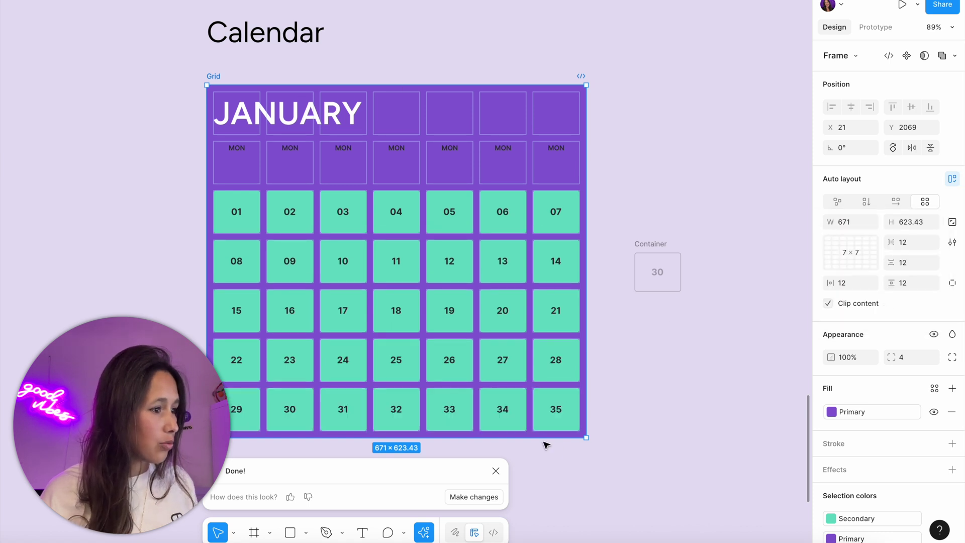
drag(544, 418, 545, 395)
click(573, 424)
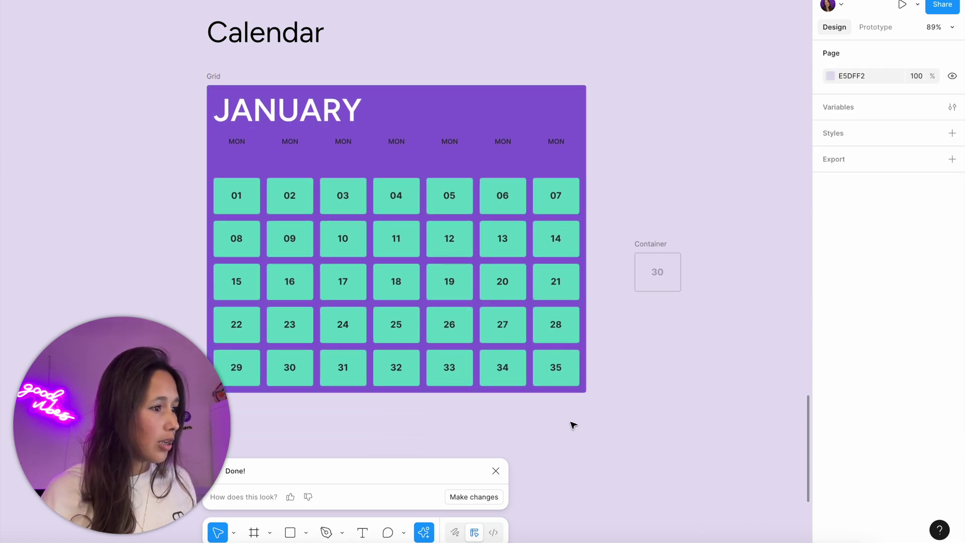
Step: Copy the faded 30 Container and replace date tiles 32 to 35 in the calendar with it
click(670, 267)
key(super+c)
drag(622, 416, 317, 345)
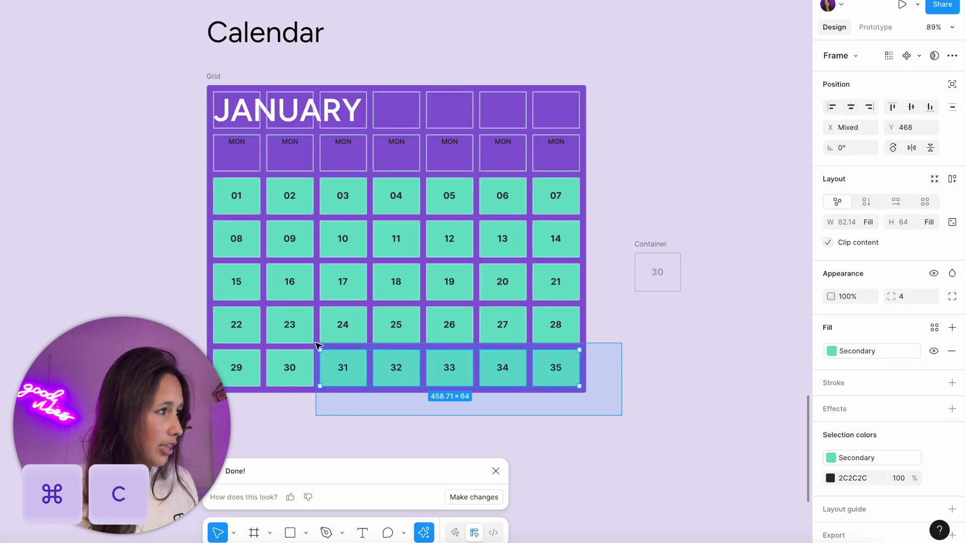
drag(376, 348, 369, 347)
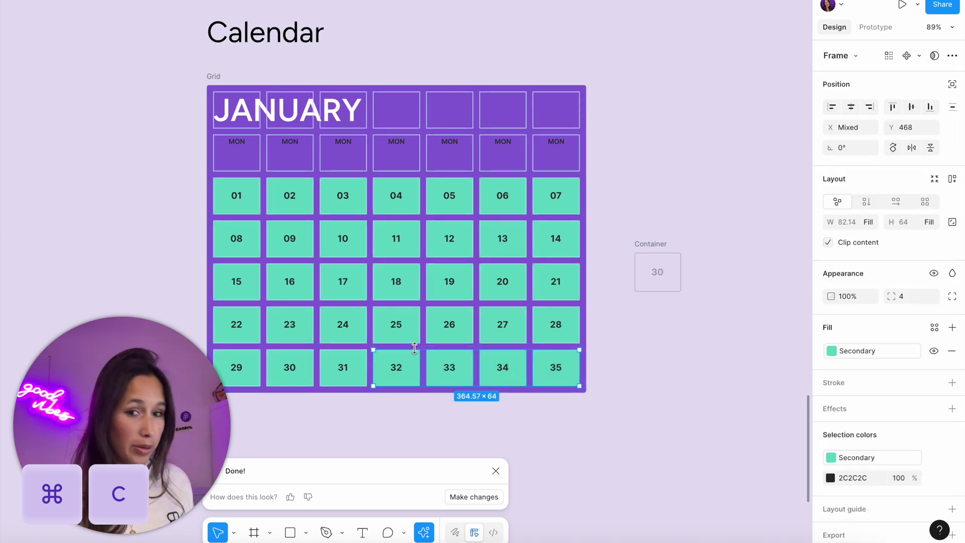
key(super+shift+r)
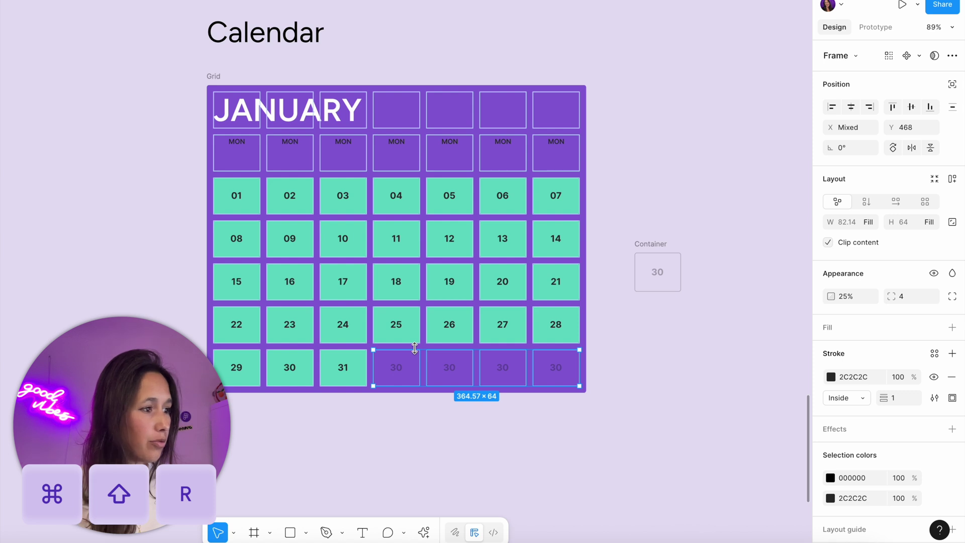
Step: Renumber the four faded 30 tiles at the end of the calendar's last row as 01, 02, 03 and 04
double_click(396, 368)
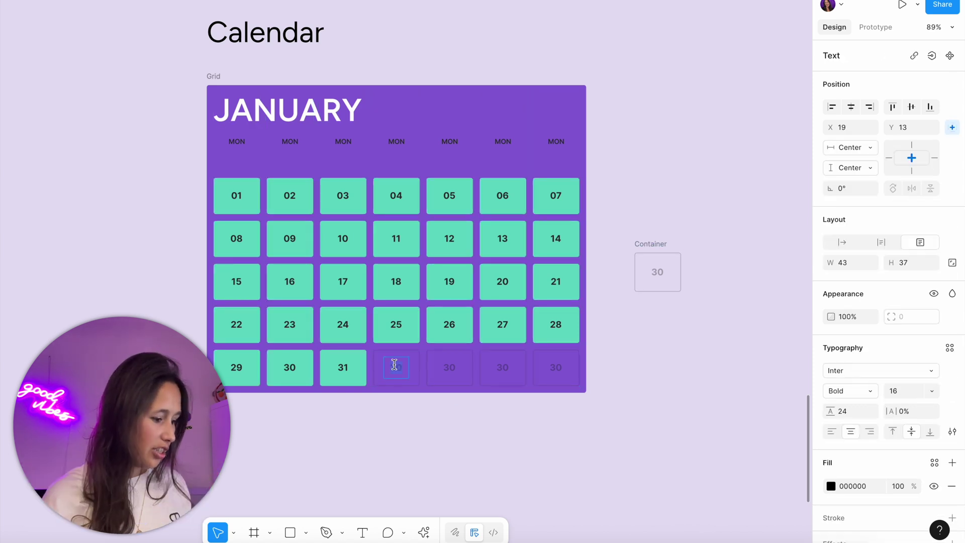
key(Tab)
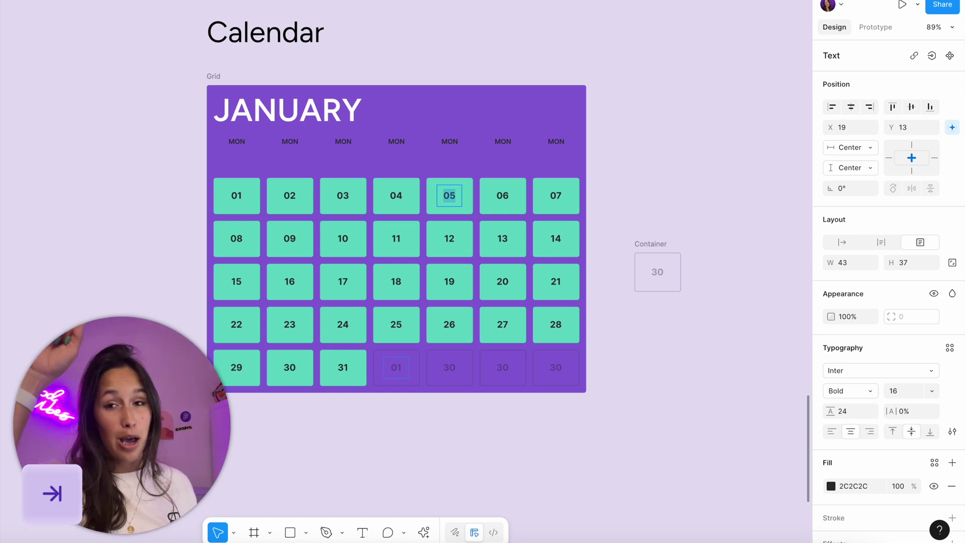
key(Tab)
key(Tab)
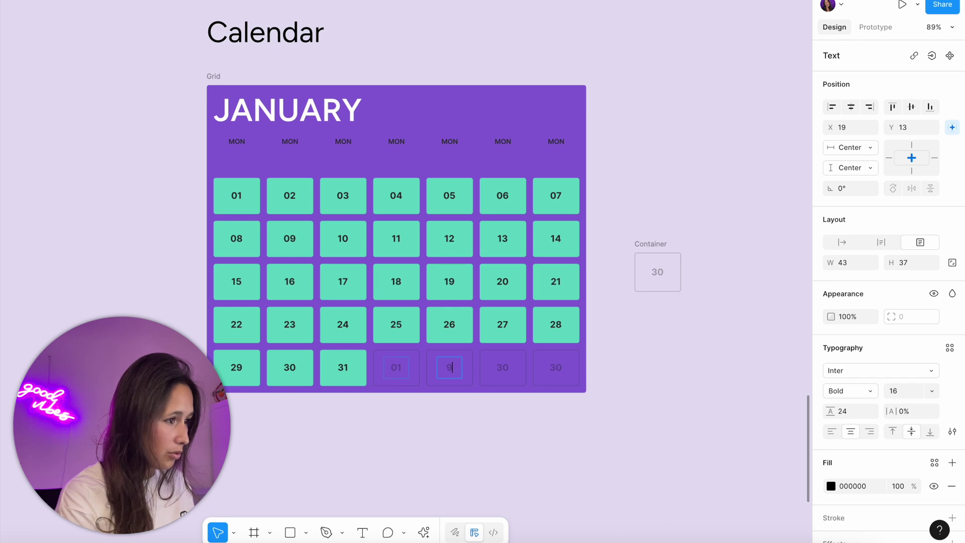
key(Tab)
text(03)
key(Tab)
text(04)
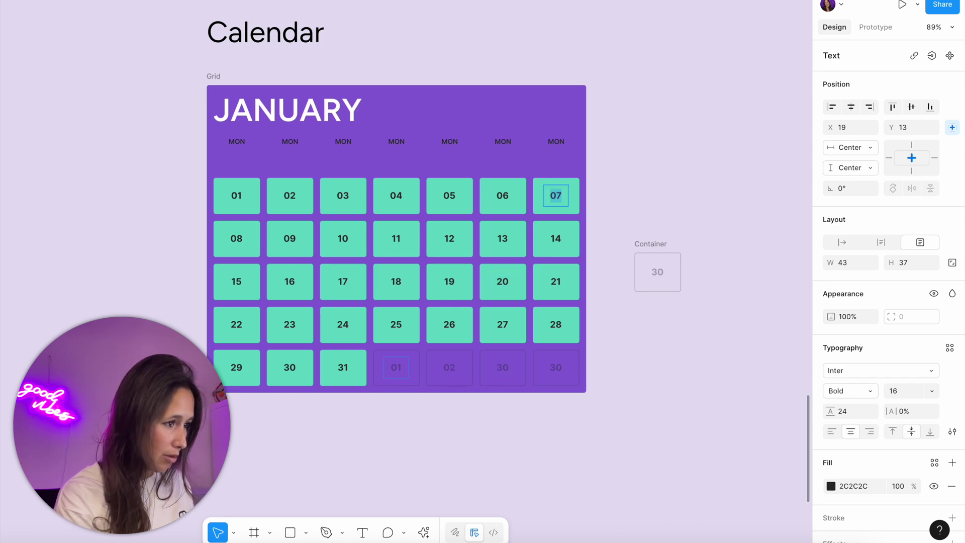
key(Escape)
click(560, 444)
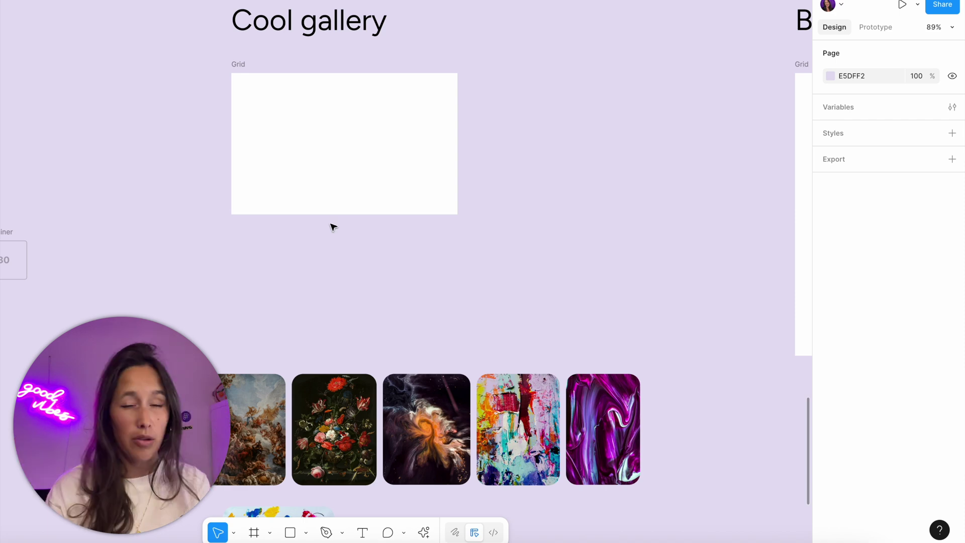
Step: Place the classical painting in the gallery Grid's top-left cell, spanning 1 × 1, and extend it upward beyond the frame to 223 high
click(336, 190)
drag(263, 112, 355, 184)
scroll(355, 185, up, 3)
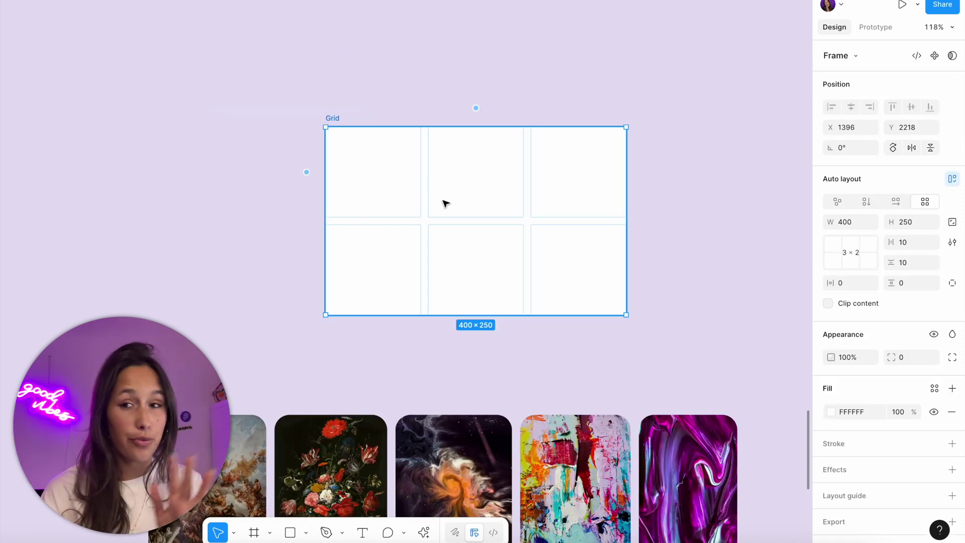
scroll(437, 196, down, 4)
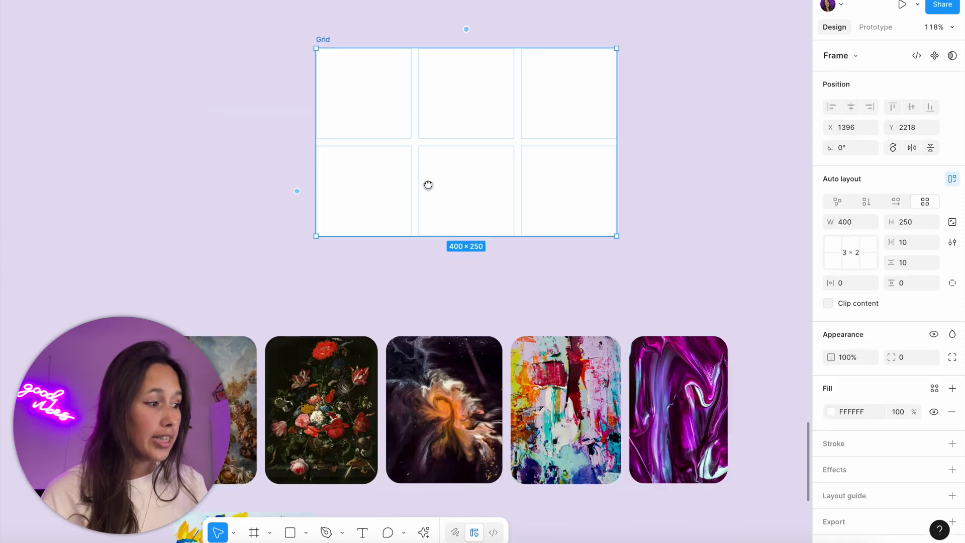
mouse_move(245, 327)
mouse_down()
mouse_move(404, 110)
mouse_move(377, 100)
mouse_up()
scroll(395, 363, up, 5)
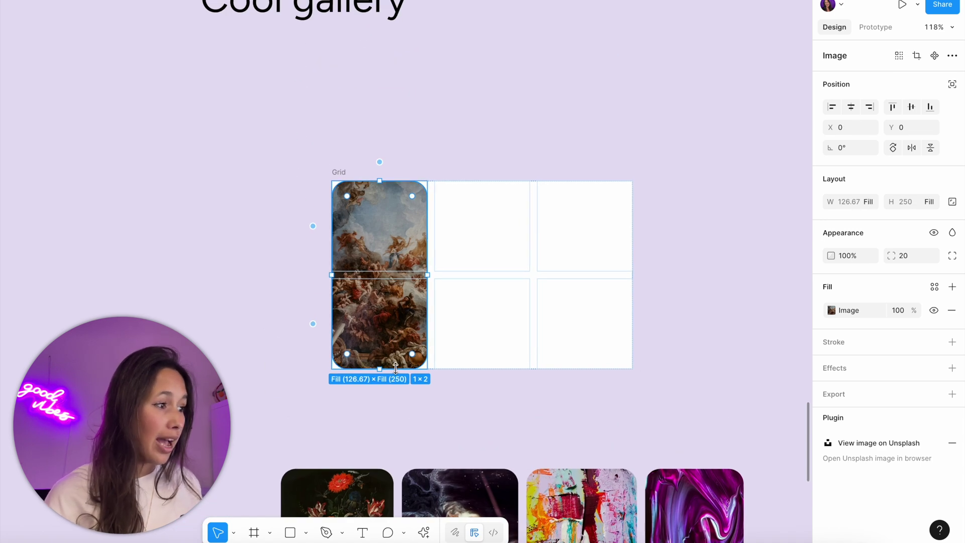
drag(395, 368, 398, 271)
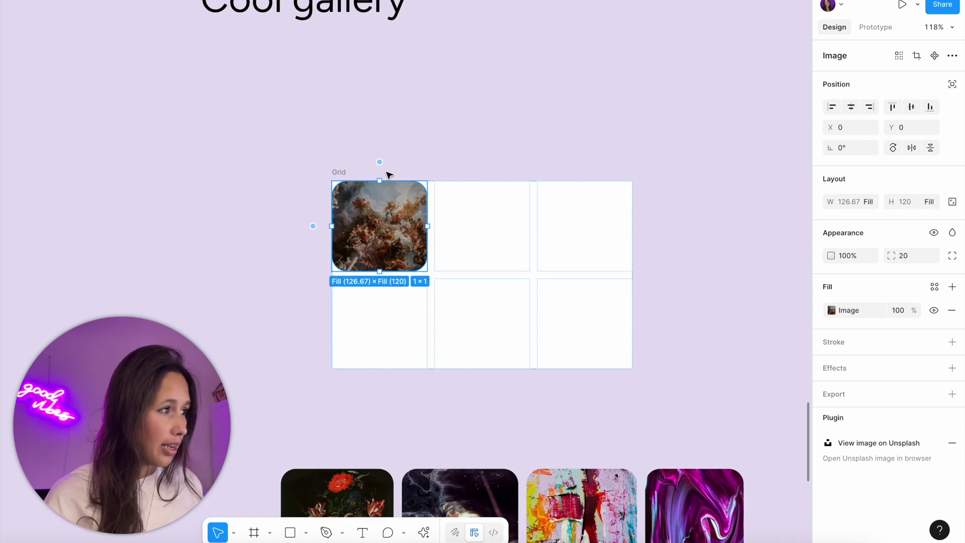
drag(382, 180, 381, 103)
Step: Place the floral painting across both rows of the middle column and the orange swirl image in the bottom-left cell, 213 wide, overhanging leftward
scroll(710, 290, down, 3)
drag(322, 448, 475, 177)
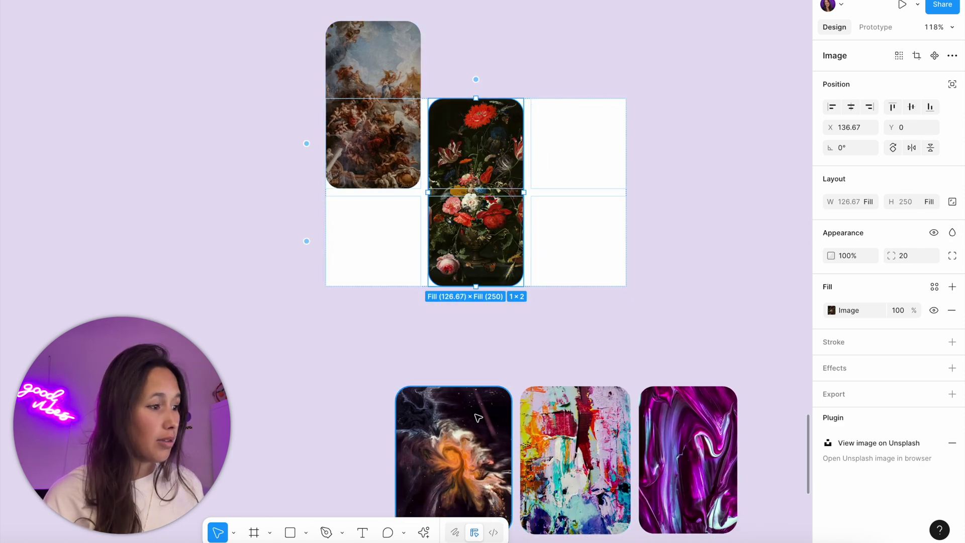
drag(475, 430, 261, 240)
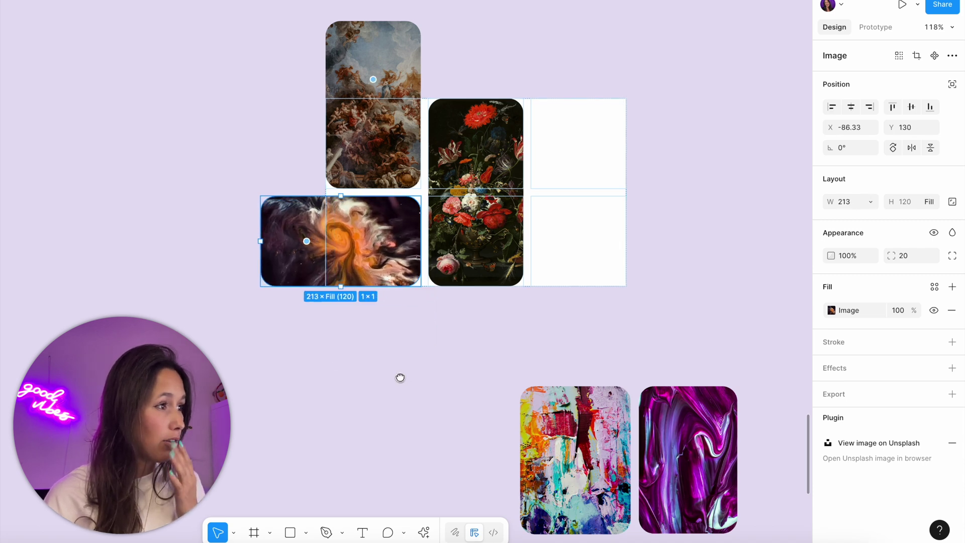
Step: Place the paint-splatter image in the bottom-right cell and the purple image in the top-right cell, sized 193 × 153 and overhanging the frame
scroll(529, 447, right, 3)
scroll(528, 448, up, 1)
drag(529, 447, 524, 268)
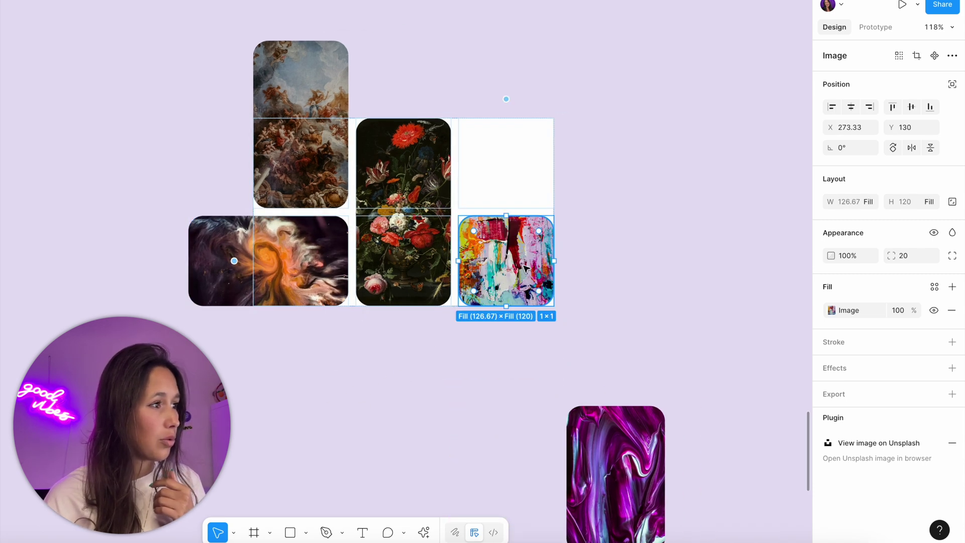
drag(615, 450, 603, 162)
drag(530, 117, 529, 90)
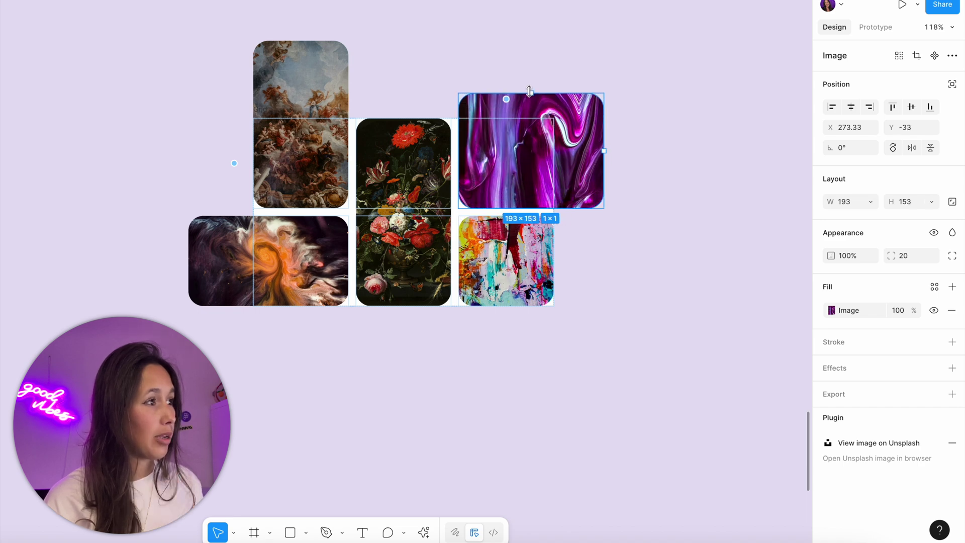
click(532, 79)
Step: Remove the gallery Grid frame's white fill so only the five images show
scroll(534, 100, up, 2)
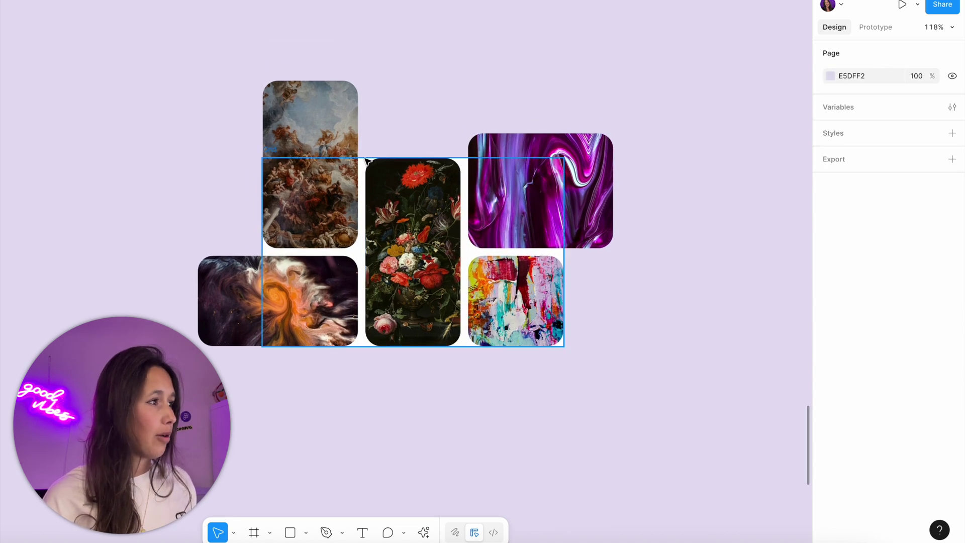
click(385, 163)
click(554, 401)
drag(554, 400, 627, 393)
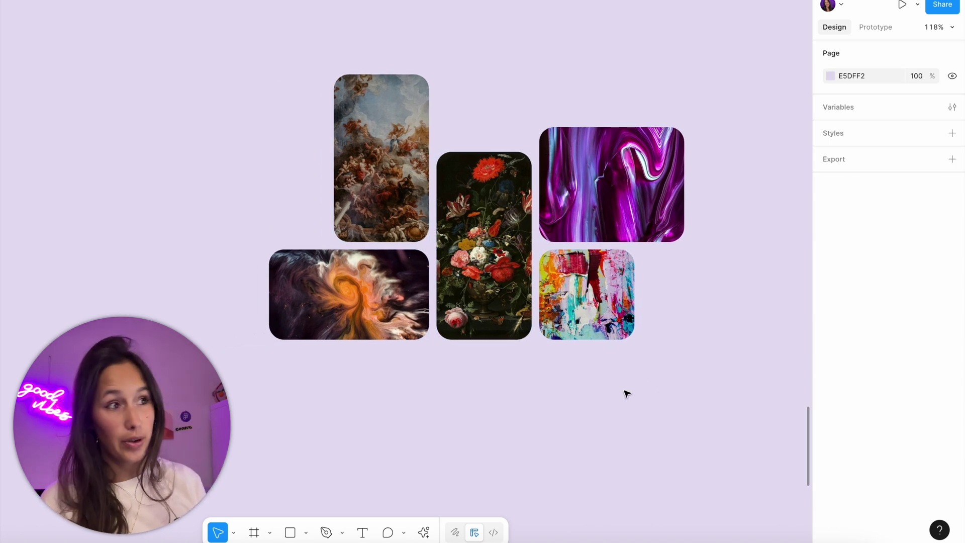
click(587, 297)
click(533, 368)
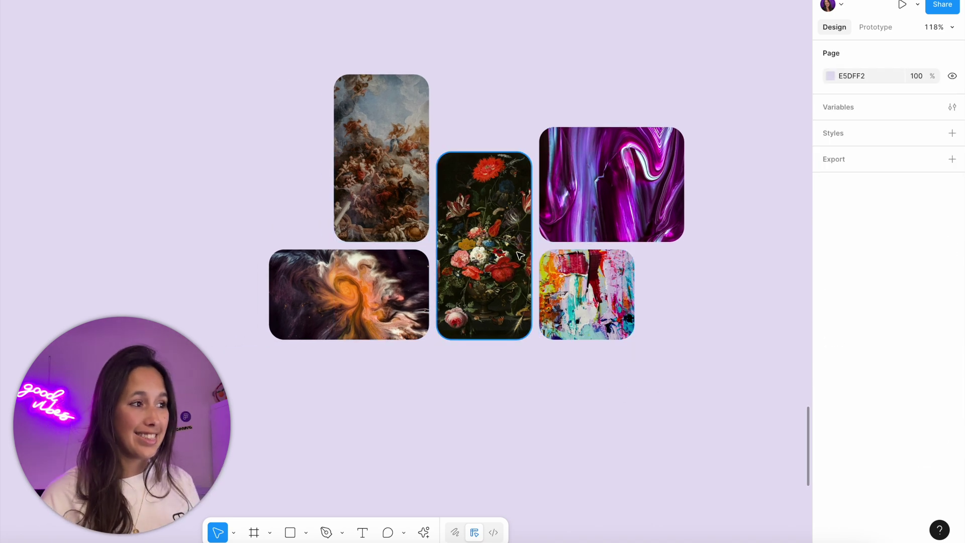
Step: Try enlarging the gallery Grid frame from its bottom-right corner, and undo the resize
click(539, 209)
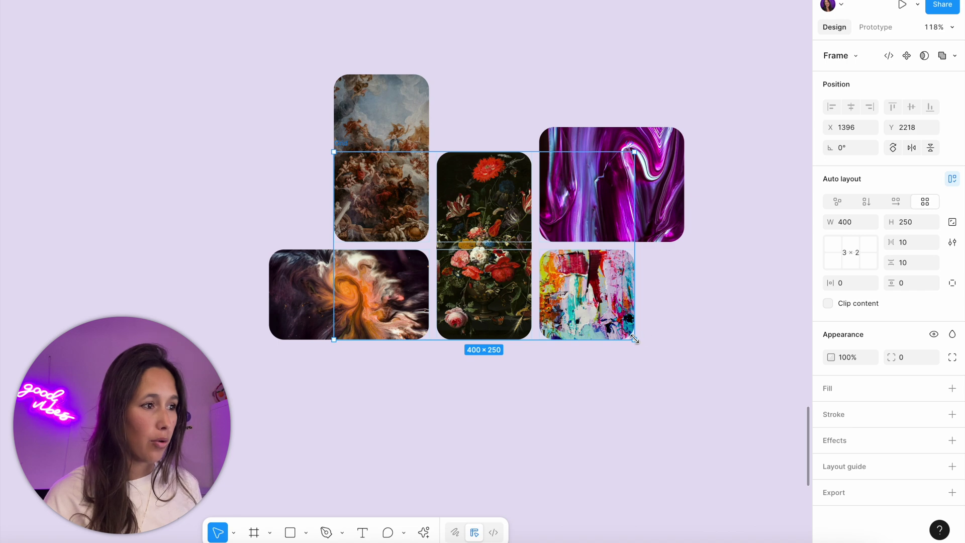
drag(635, 339, 712, 410)
key(ctrl+z)
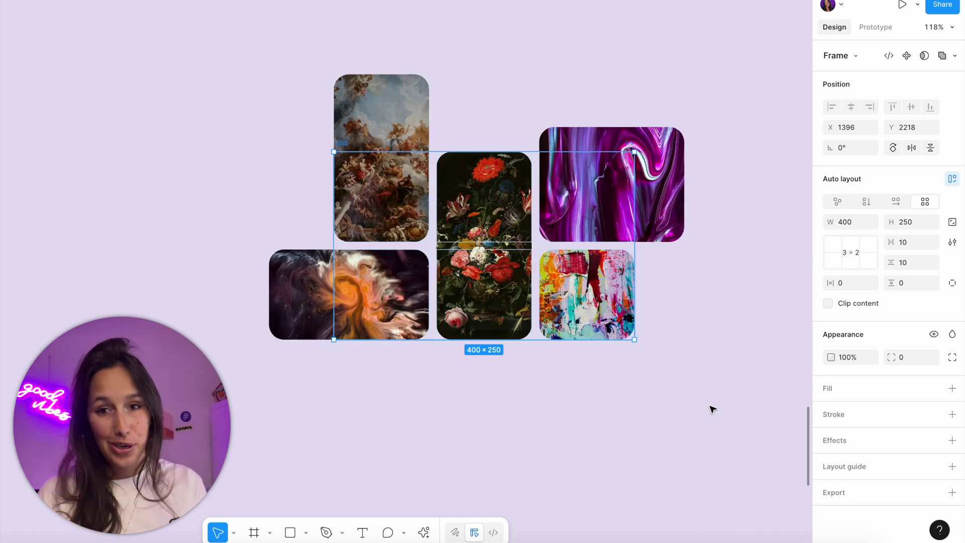
Step: Examine how the individual gallery images are sized and placed in the grid, including the purple, floral and classical ones
click(674, 263)
click(673, 230)
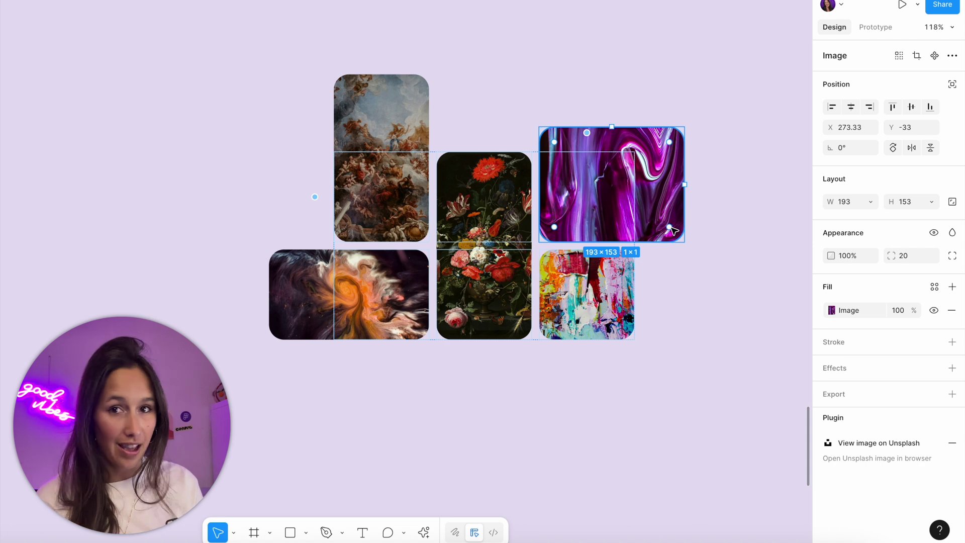
click(655, 348)
click(548, 257)
click(526, 241)
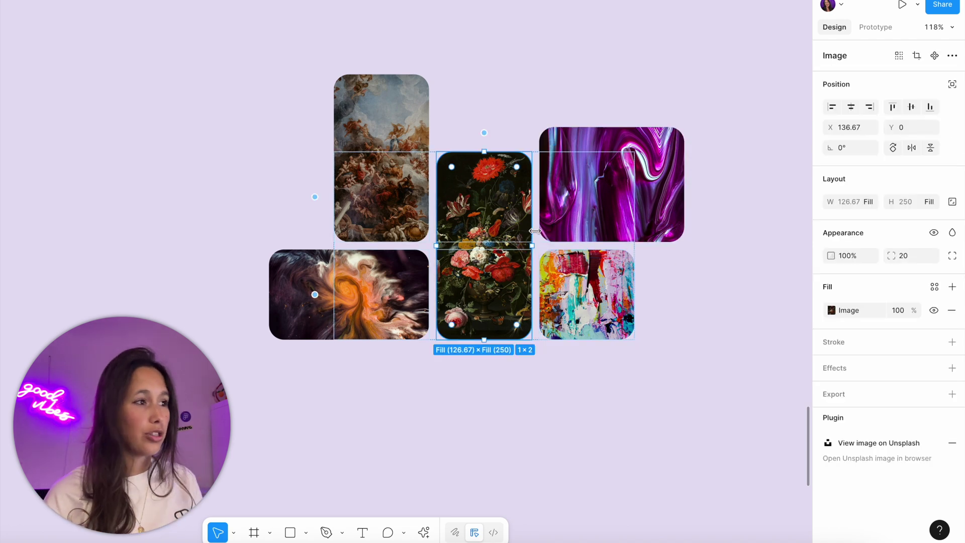
click(543, 238)
key(Escape)
key(Return)
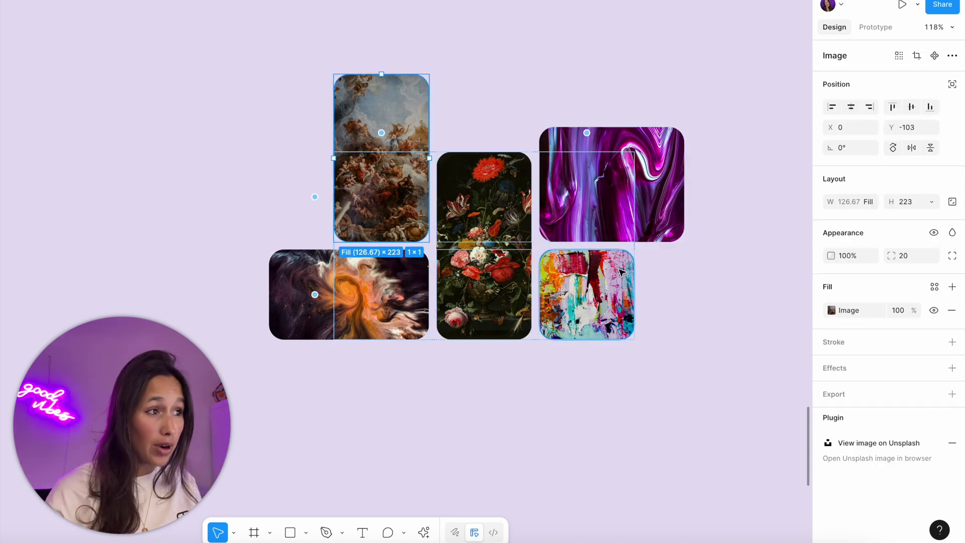
click(633, 249)
click(634, 250)
drag(638, 250, 683, 256)
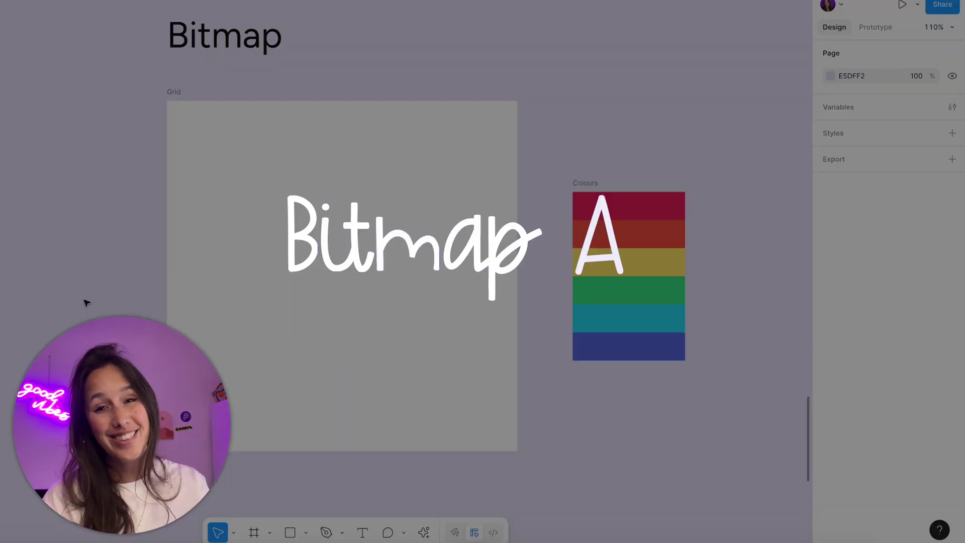
Step: Fill all cells in the bottom two rows of the Bitmap Grid with the green from the Colours palette
mouse_move(105, 299)
mouse_down()
mouse_move(164, 308)
mouse_move(122, 308)
mouse_up()
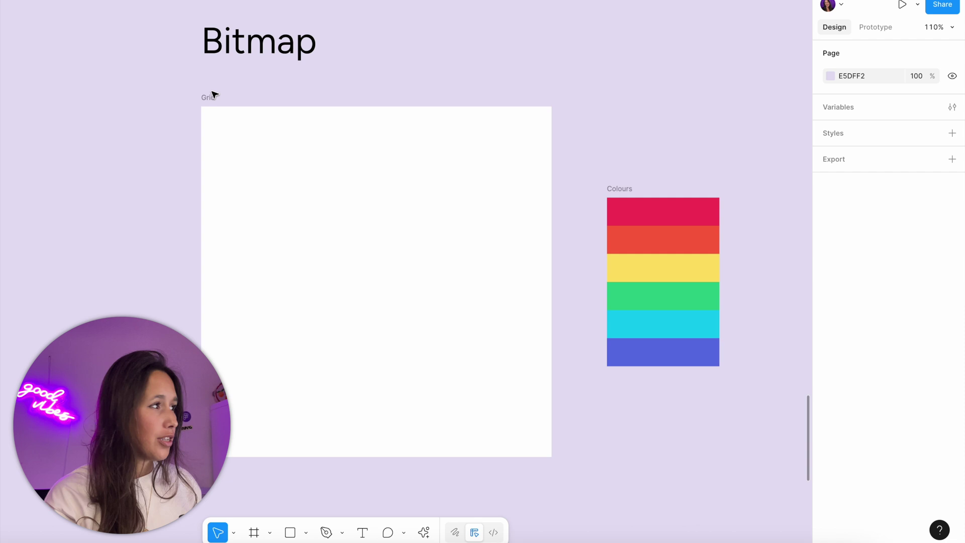
click(212, 98)
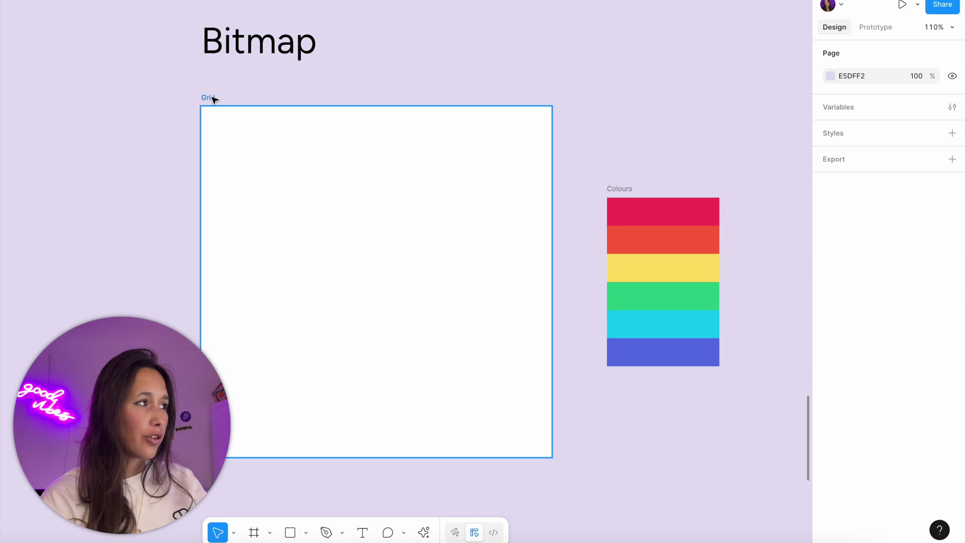
click(277, 124)
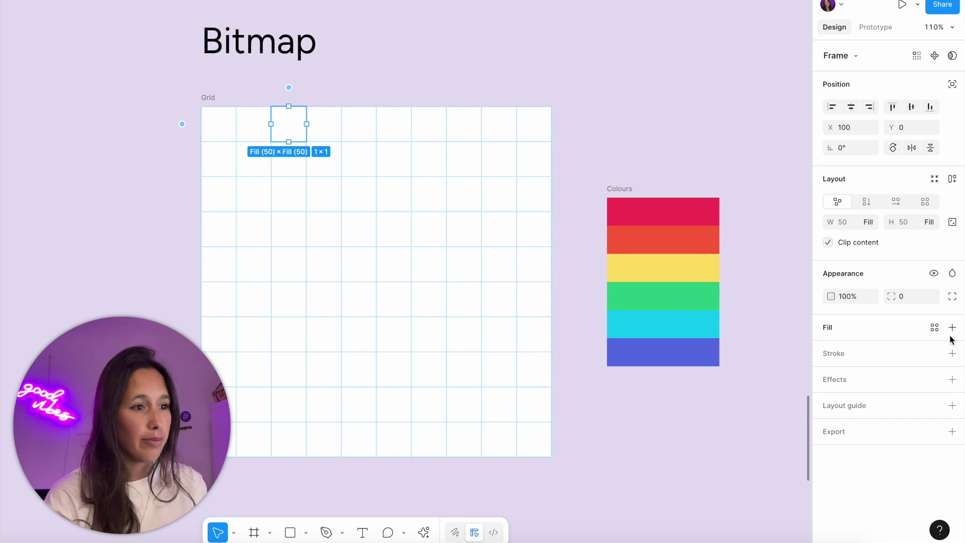
drag(576, 474, 270, 366)
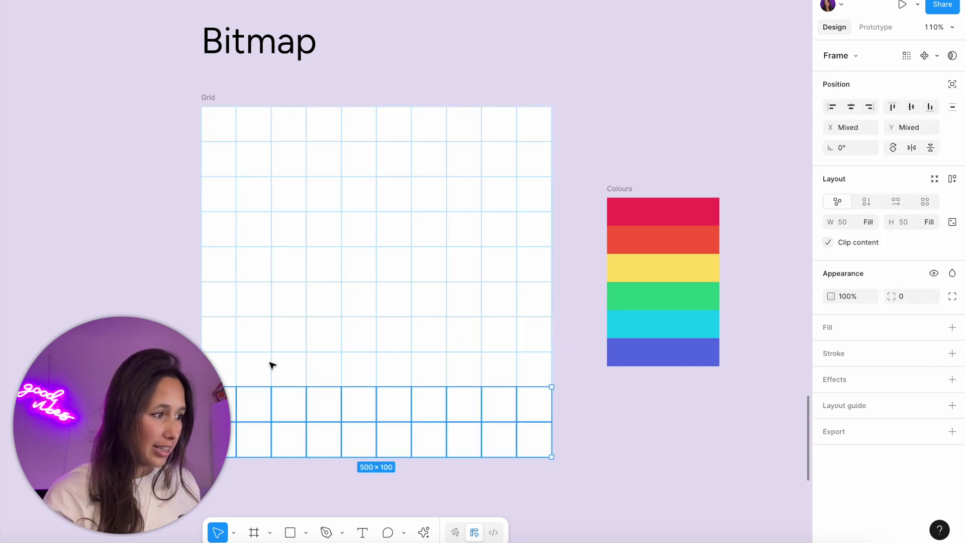
key(i)
click(655, 287)
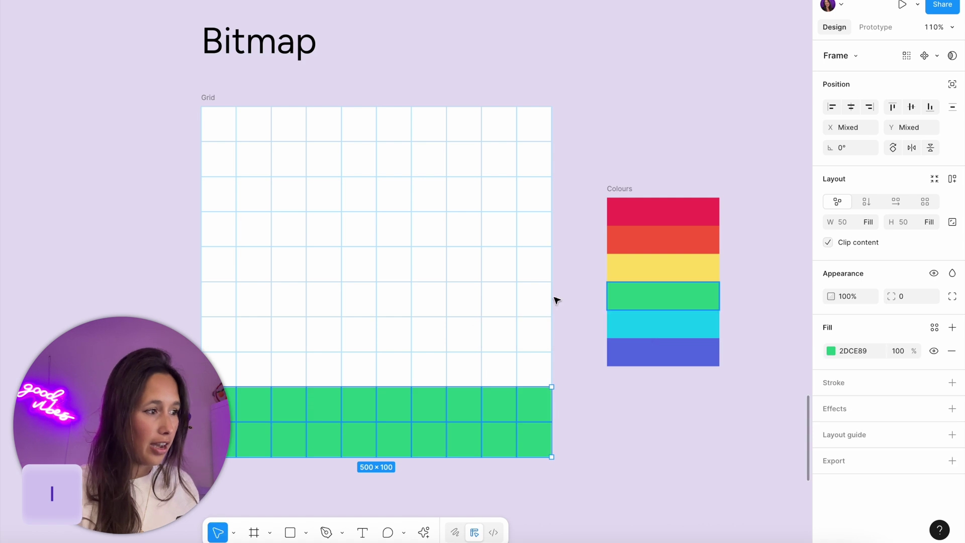
Step: Fill a stepped hill silhouette of cells above the two green rows with the palette's green, peaking in the seventh column's fifth row
click(224, 360)
shift+click(223, 305)
shift+click(253, 370)
shift+click(289, 369)
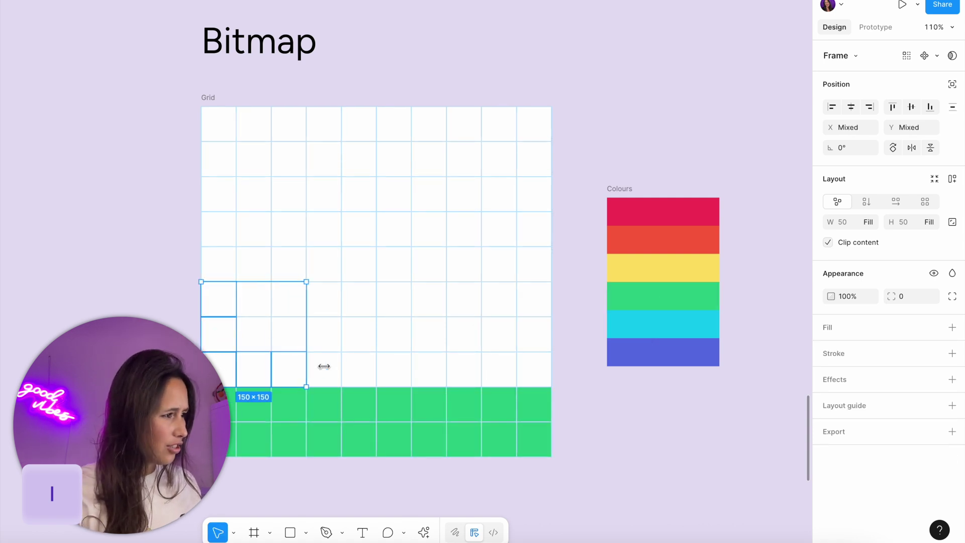
shift+click(324, 370)
shift+click(359, 369)
shift+click(359, 335)
shift+click(391, 307)
shift+click(428, 264)
shift+click(428, 299)
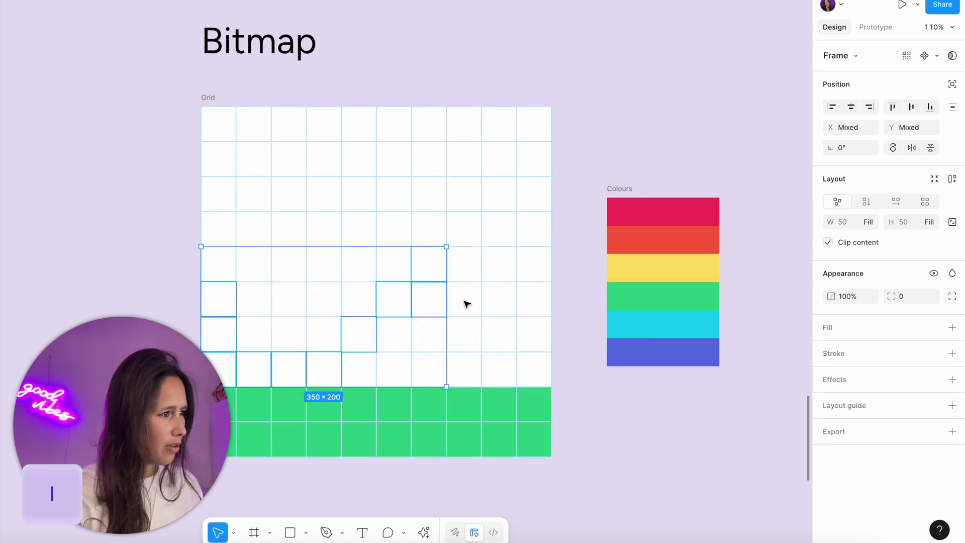
shift+click(464, 300)
shift+click(499, 334)
shift+click(534, 335)
shift+click(534, 370)
shift+click(499, 369)
shift+click(464, 369)
shift+click(464, 334)
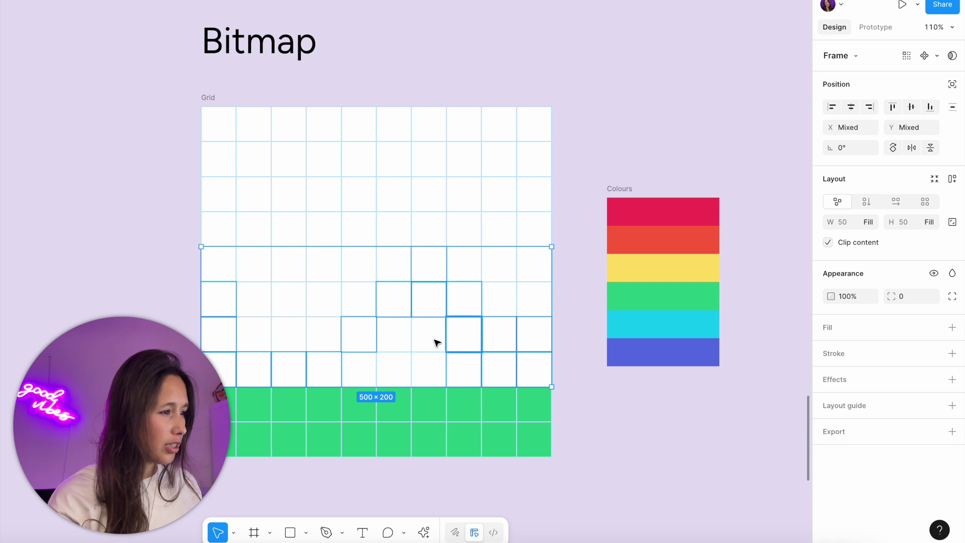
shift+click(429, 335)
shift+click(429, 370)
shift+click(394, 334)
shift+click(393, 370)
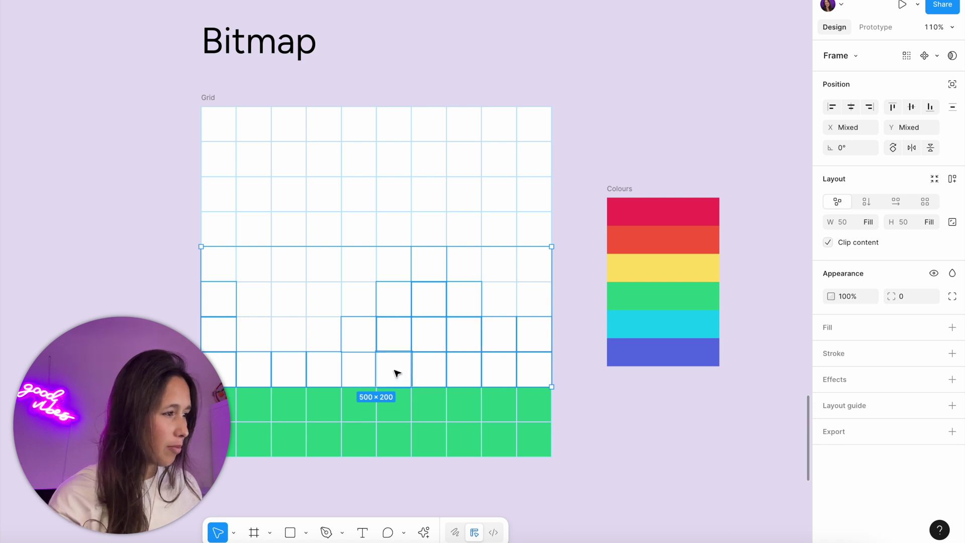
key(i)
click(640, 306)
click(625, 438)
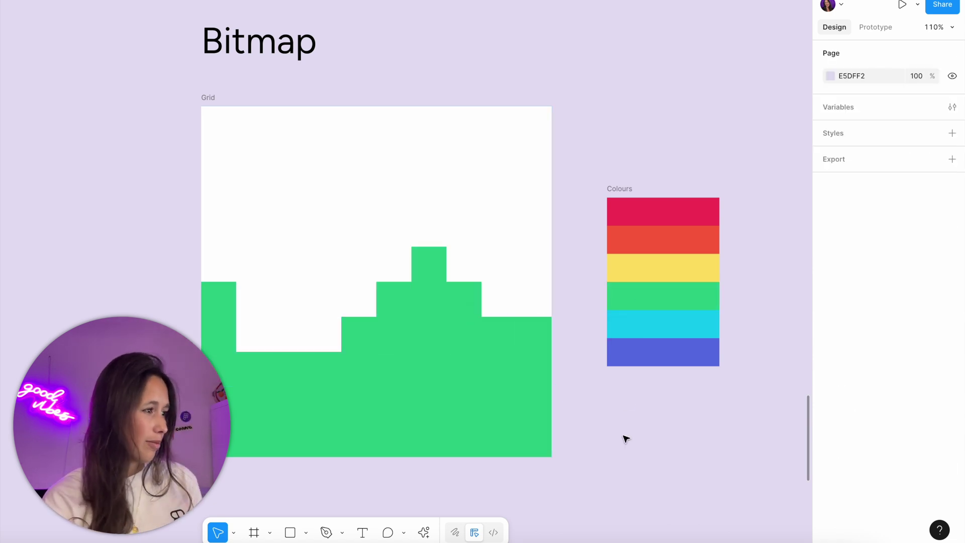
Step: Fill a sun-like group of cells in the Bitmap Grid's top-right corner, including the top row's last four cells, with the palette's yellow
click(537, 129)
drag(581, 92, 496, 170)
drag(457, 135, 433, 127)
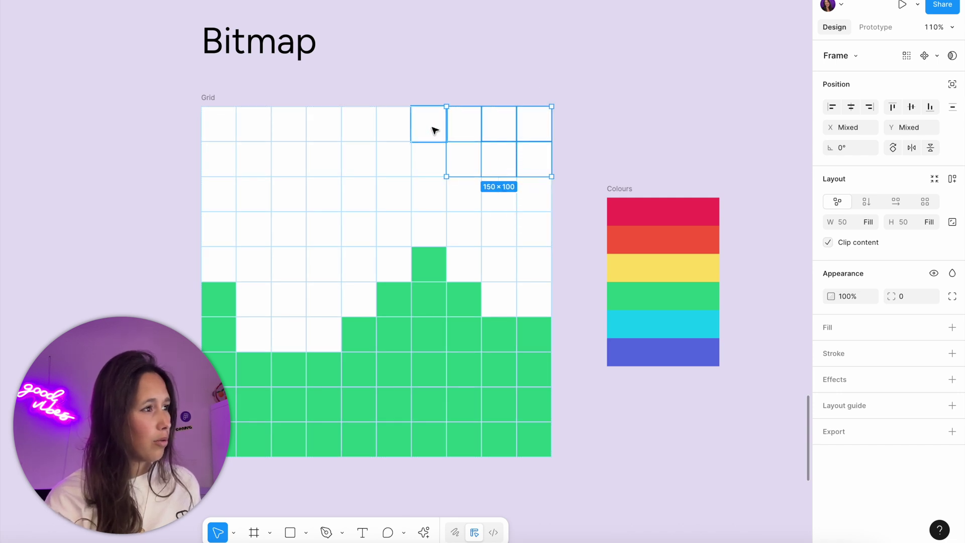
drag(463, 197, 538, 236)
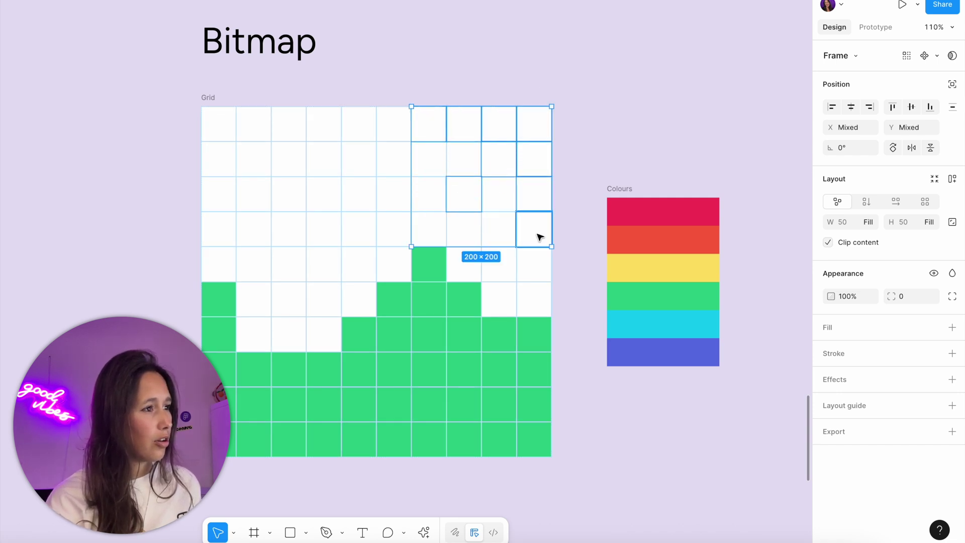
key(i)
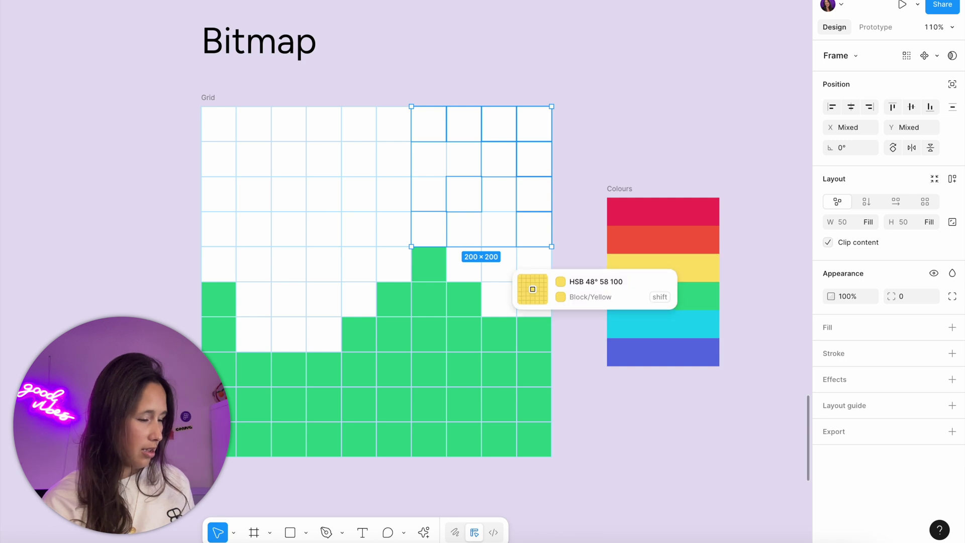
click(680, 263)
key(Escape)
Step: Fill the 2 × 2 block of cells inside the yellow corner group completely with the palette's yellow
drag(457, 152, 510, 204)
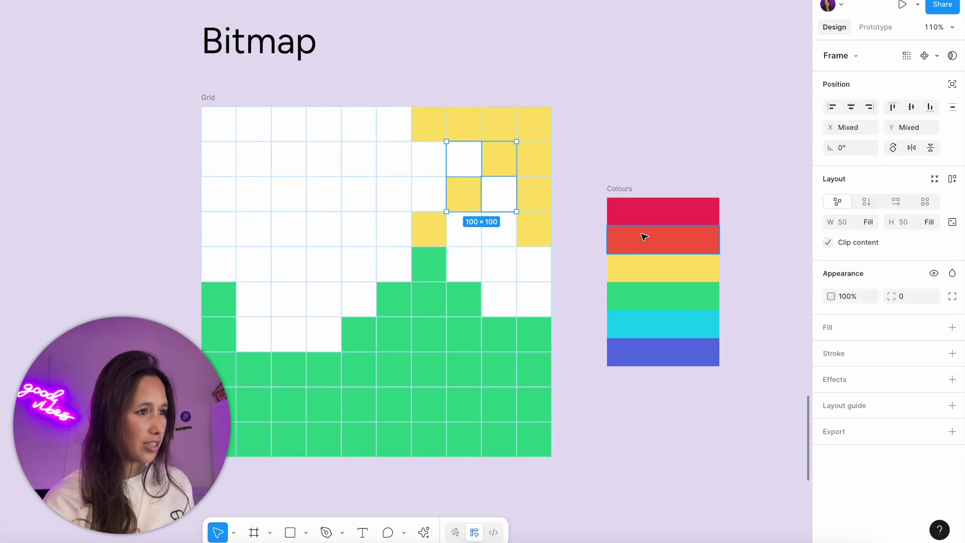
key(i)
click(646, 260)
key(Escape)
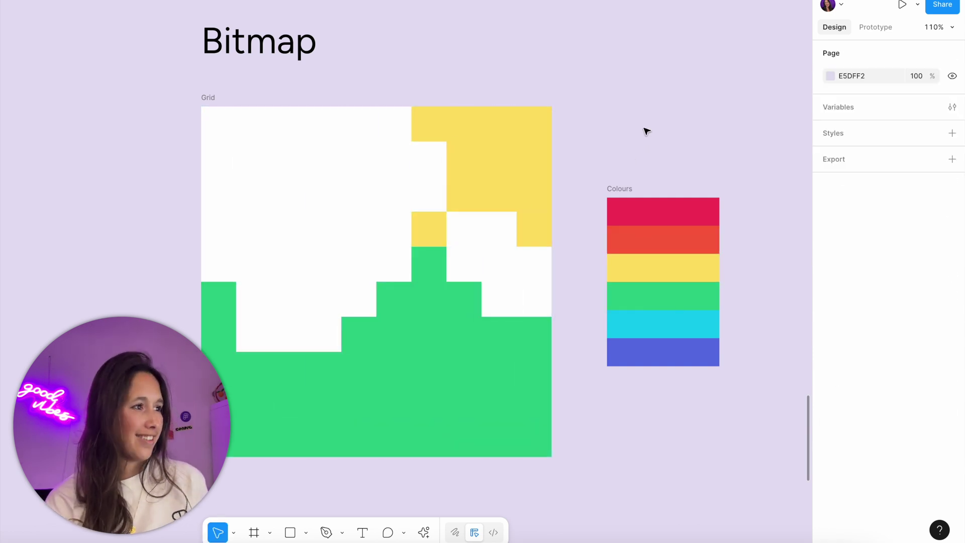